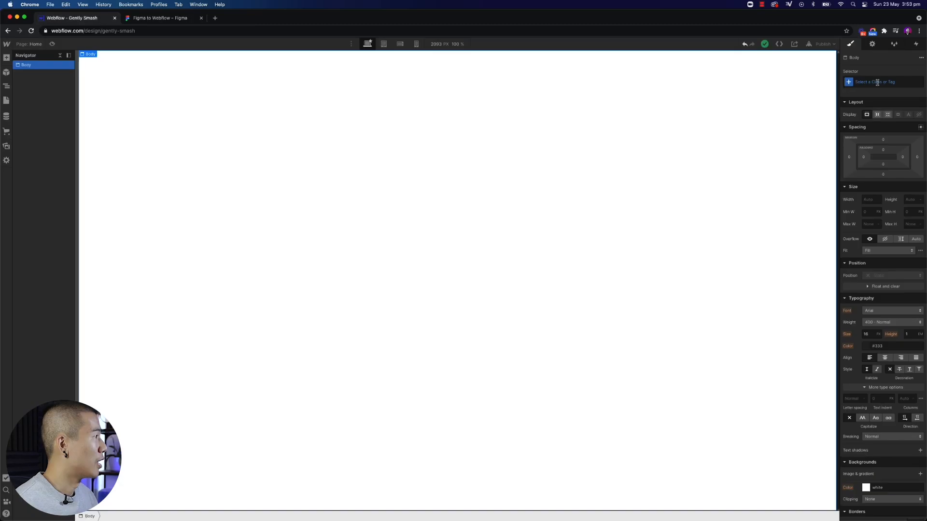
{"action": "left_click", "coordinate": [877, 82]}
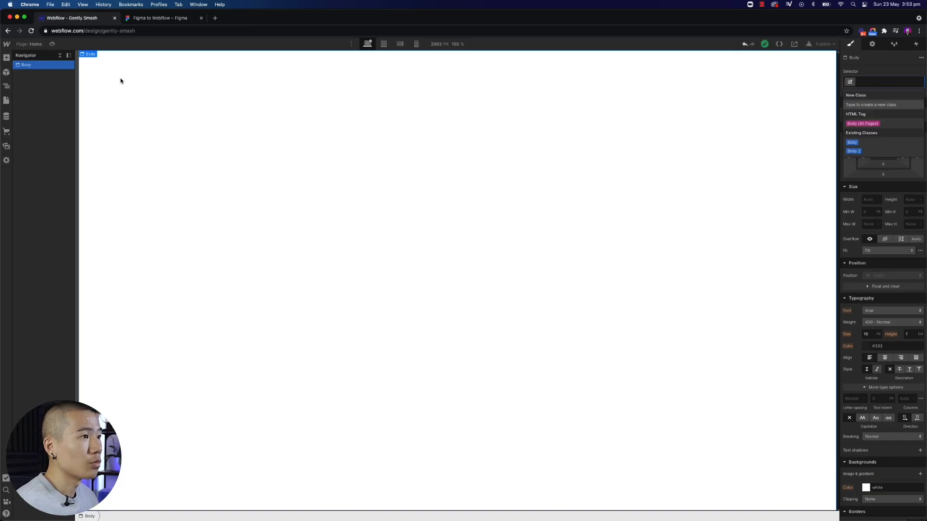
{"action": "left_click", "coordinate": [37, 49]}
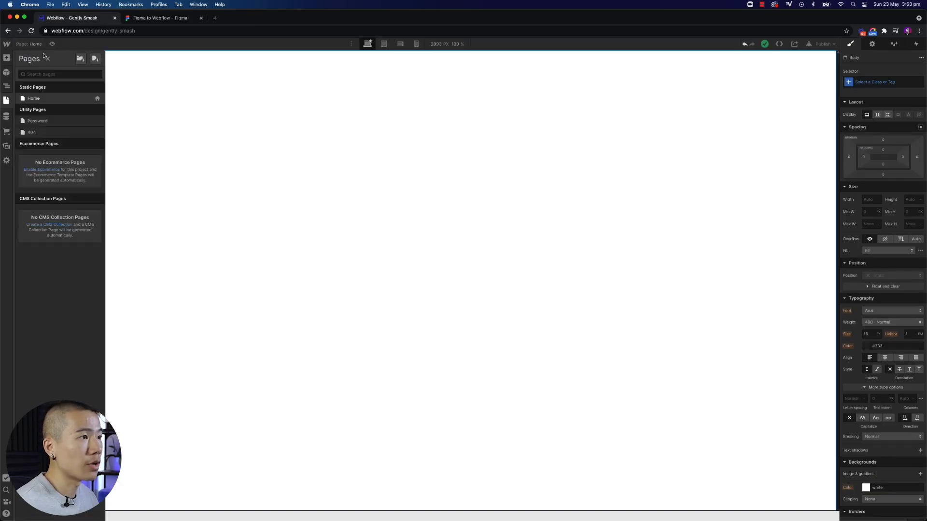
{"action": "left_click", "coordinate": [145, 103]}
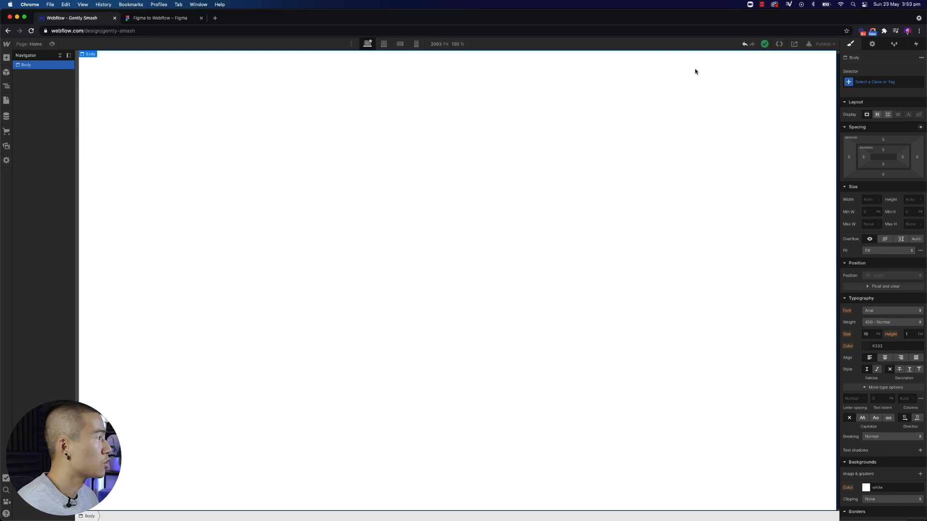
- Select the Body element and apply the Body (All Pages) tag as its selector
{"action": "left_click", "coordinate": [879, 82]}
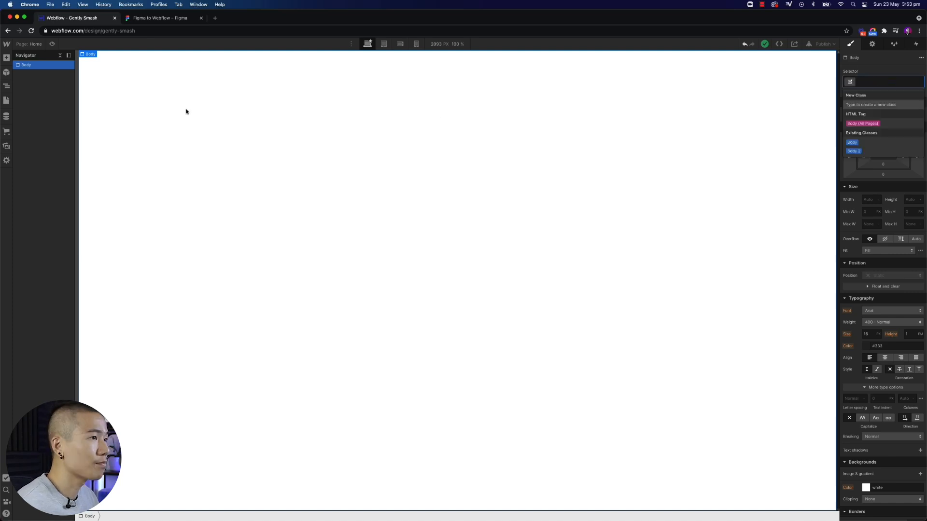
{"action": "left_click", "coordinate": [39, 65]}
{"action": "left_click", "coordinate": [862, 83]}
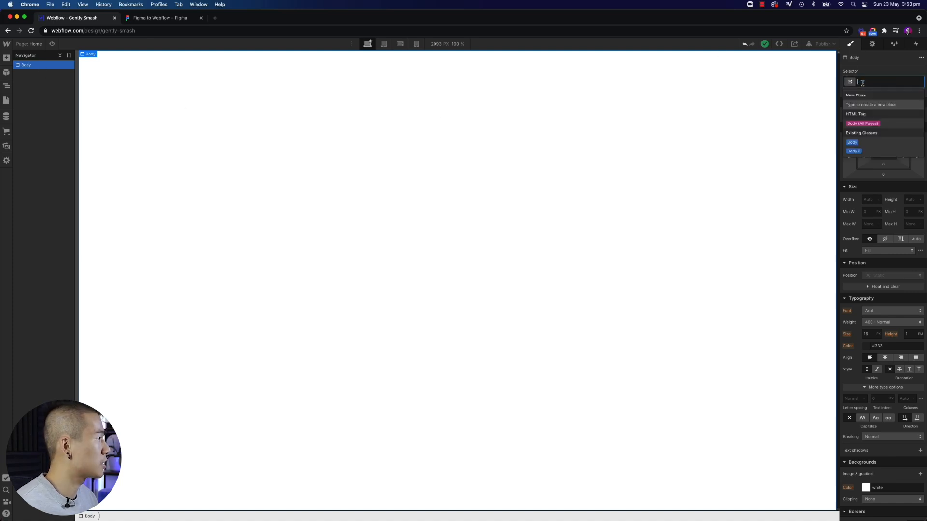
{"action": "left_click", "coordinate": [863, 124]}
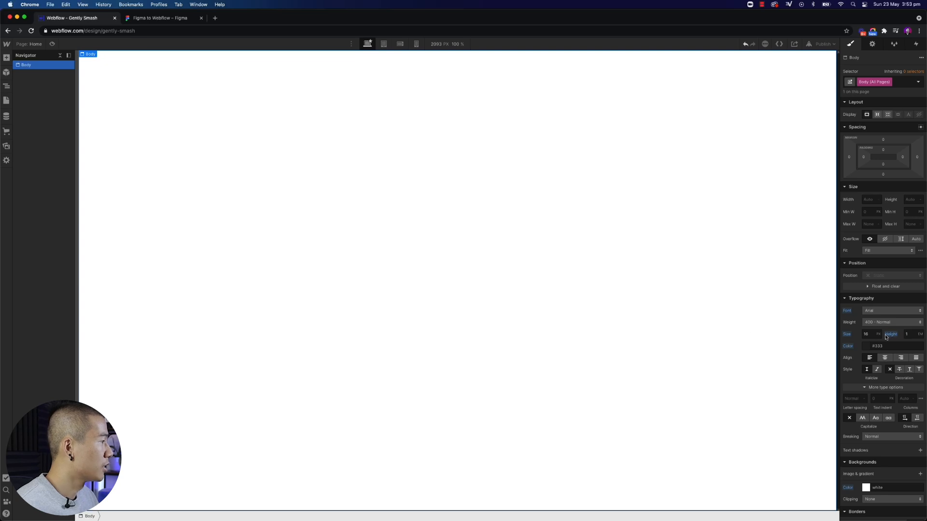
- Set the typography of Body (All Pages) to the Mizko font with weight 900 - Black
{"action": "left_click", "coordinate": [868, 335]}
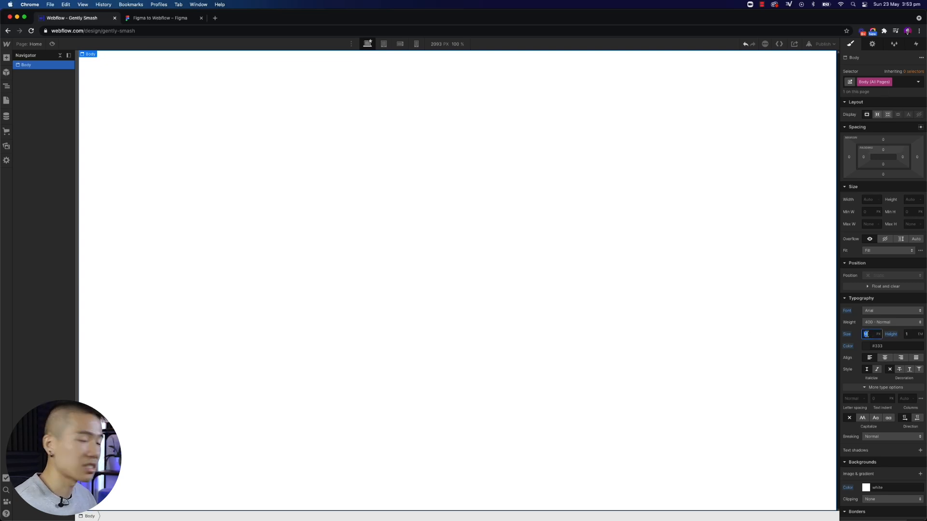
{"action": "left_click", "coordinate": [909, 334]}
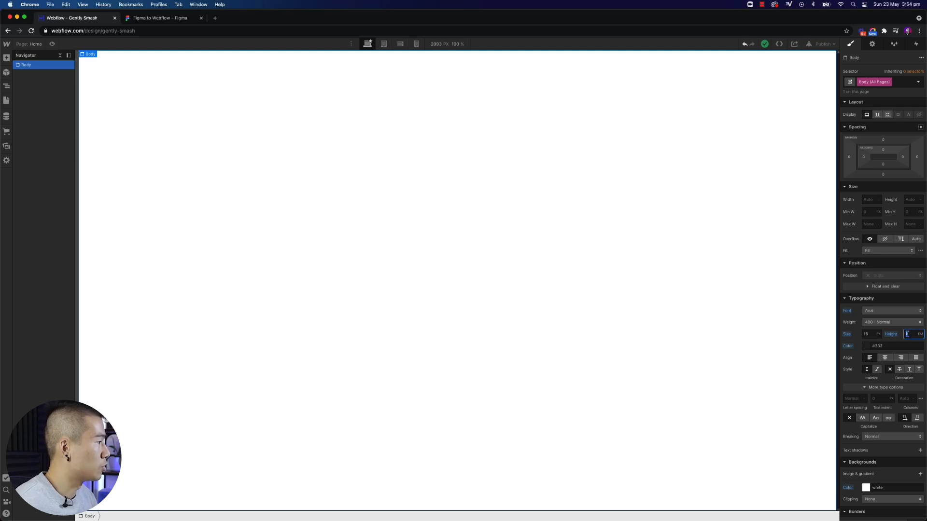
{"action": "left_click", "coordinate": [893, 312]}
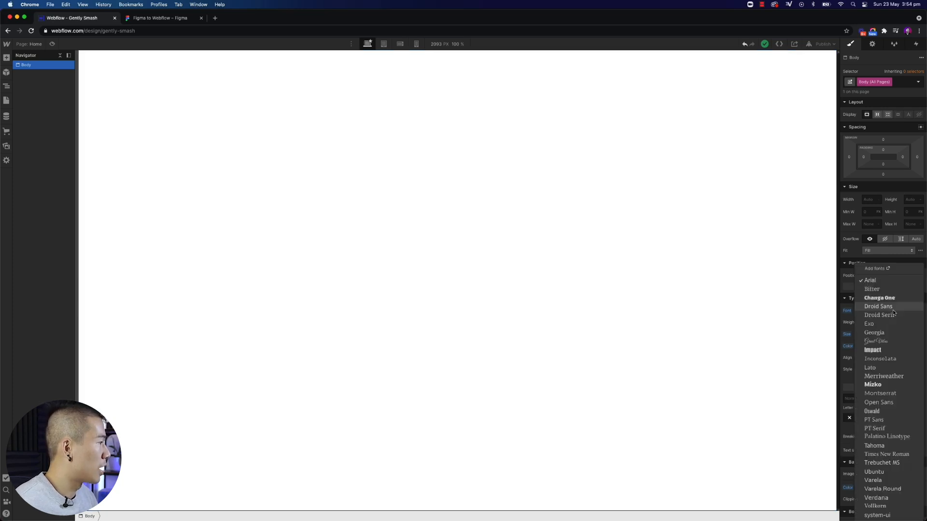
{"action": "left_click", "coordinate": [874, 384]}
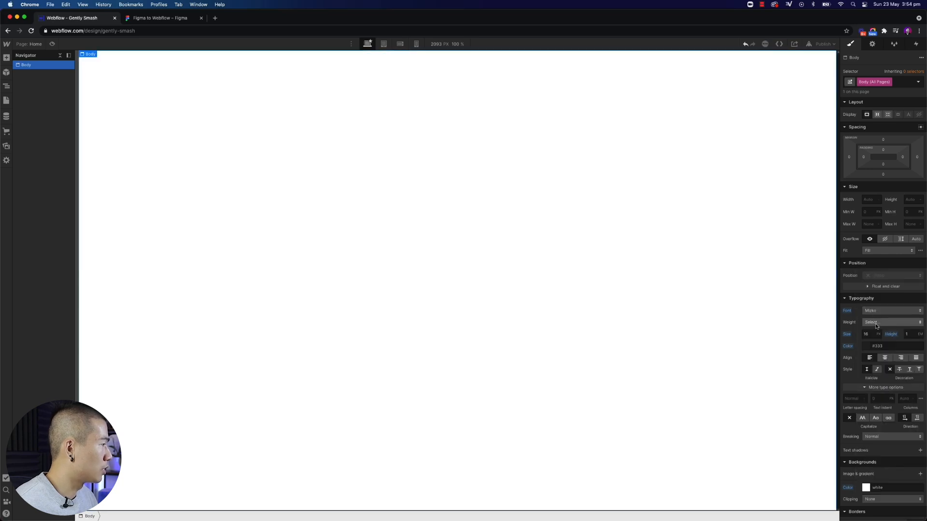
{"action": "left_click", "coordinate": [876, 324]}
{"action": "left_click", "coordinate": [878, 370]}
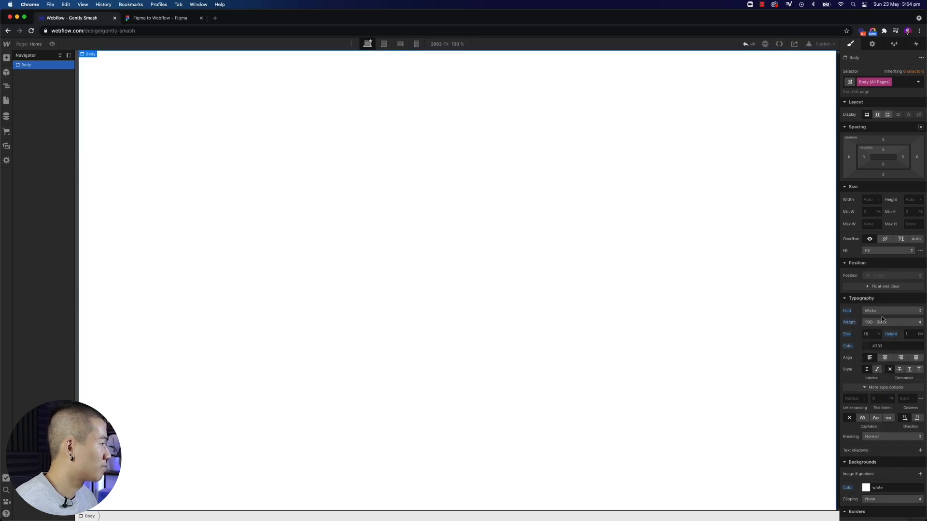
- Copy the fill colour of the Desktop - 1 frame in Figma and set it as the body background colour in Webflow, #050b1e
{"action": "scroll", "coordinate": [905, 334], "scroll_direction": "down", "scroll_amount": 1}
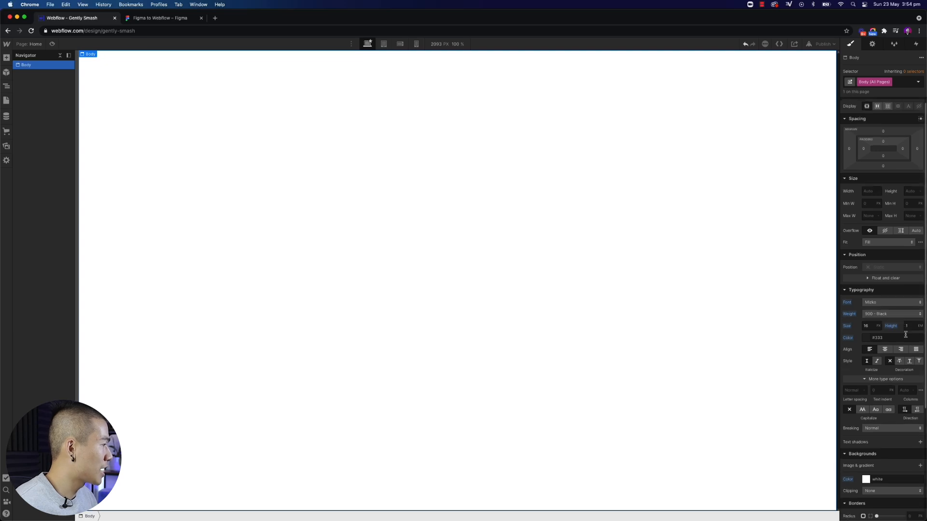
{"action": "scroll", "coordinate": [904, 333], "scroll_direction": "down", "scroll_amount": 5}
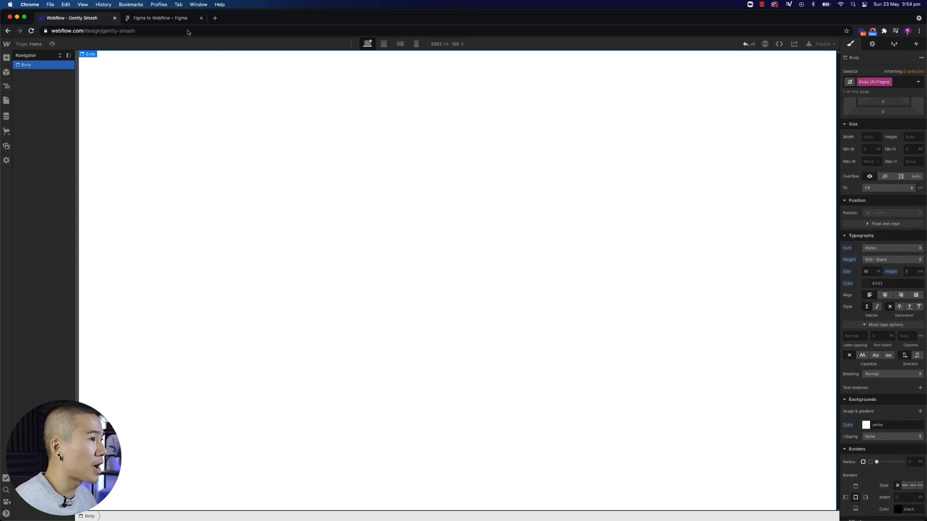
{"action": "left_click", "coordinate": [171, 19]}
{"action": "left_click", "coordinate": [117, 97]}
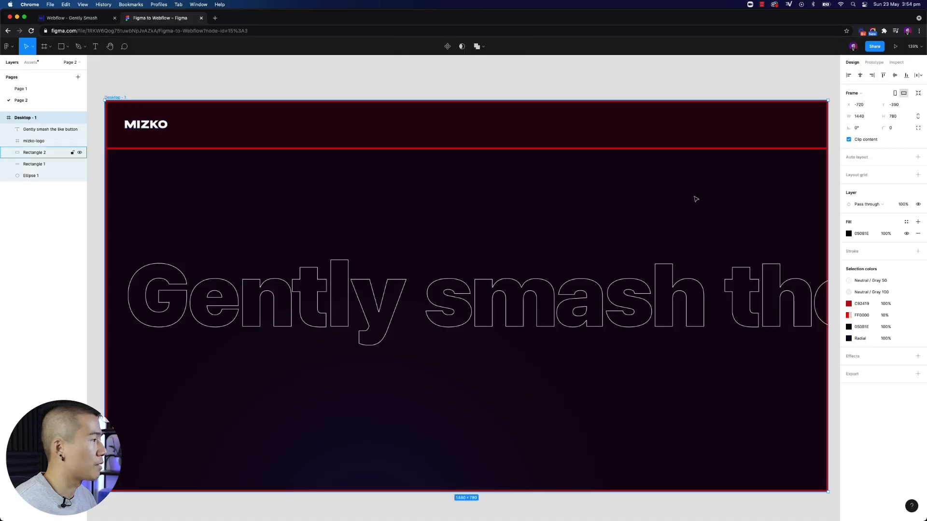
{"action": "left_click", "coordinate": [861, 234]}
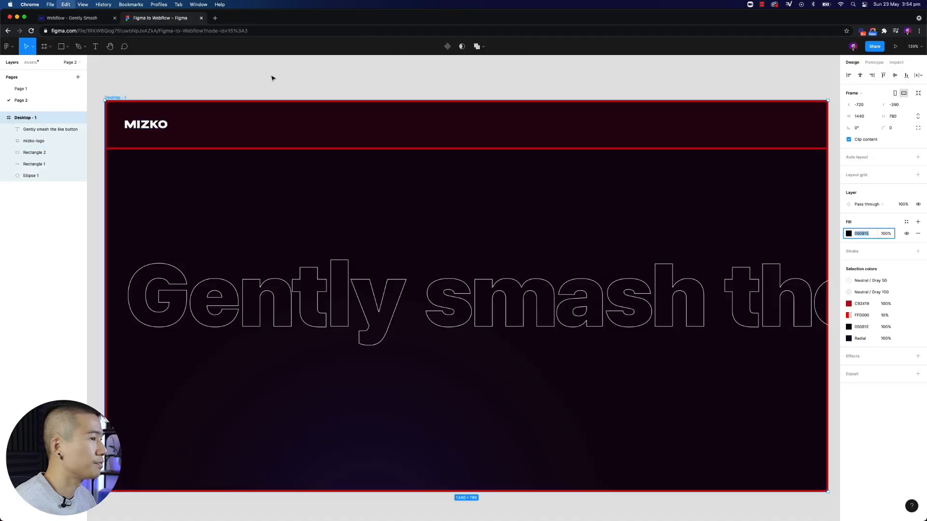
{"action": "left_click", "coordinate": [72, 18]}
{"action": "left_click", "coordinate": [877, 425]}
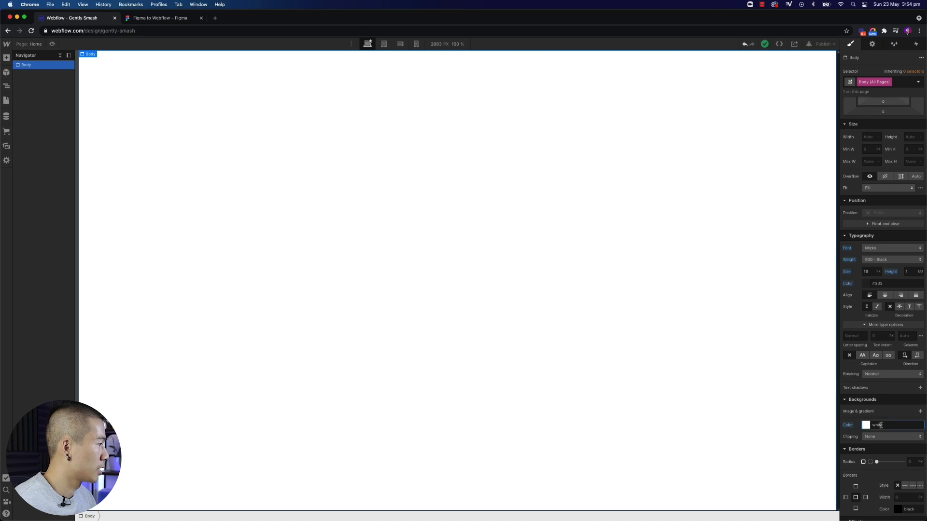
{"action": "type", "text": "#050b1e"}
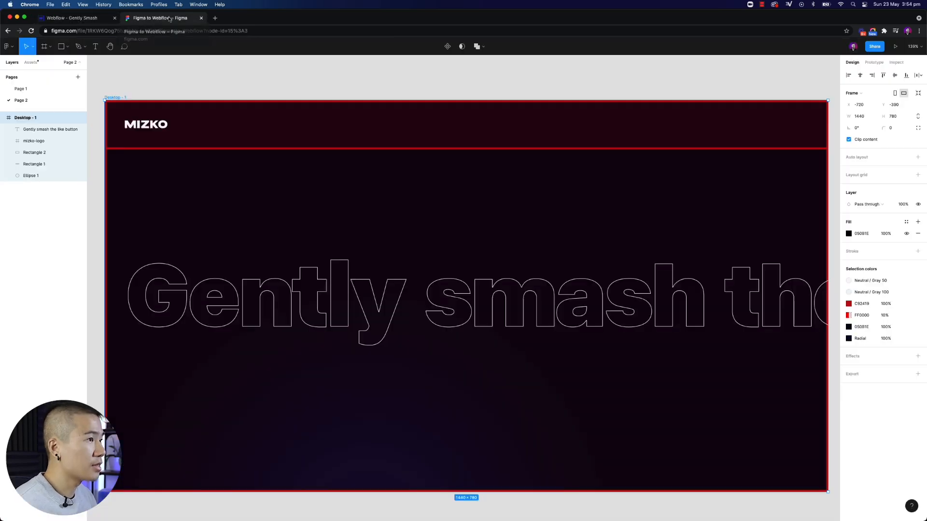
- Compare with the glow in the Figma design, then add background.png from the assets as the body's background image in Webflow
{"action": "left_click", "coordinate": [162, 18]}
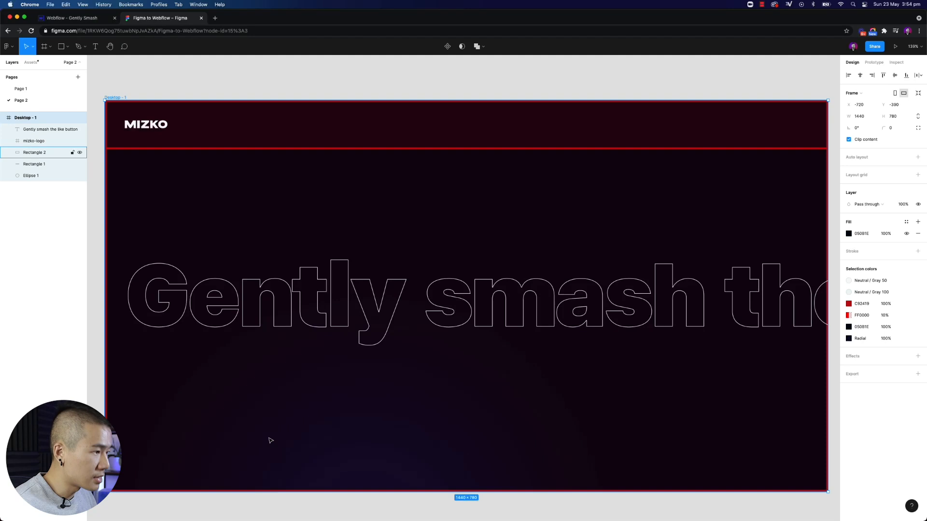
{"action": "left_click", "coordinate": [89, 19]}
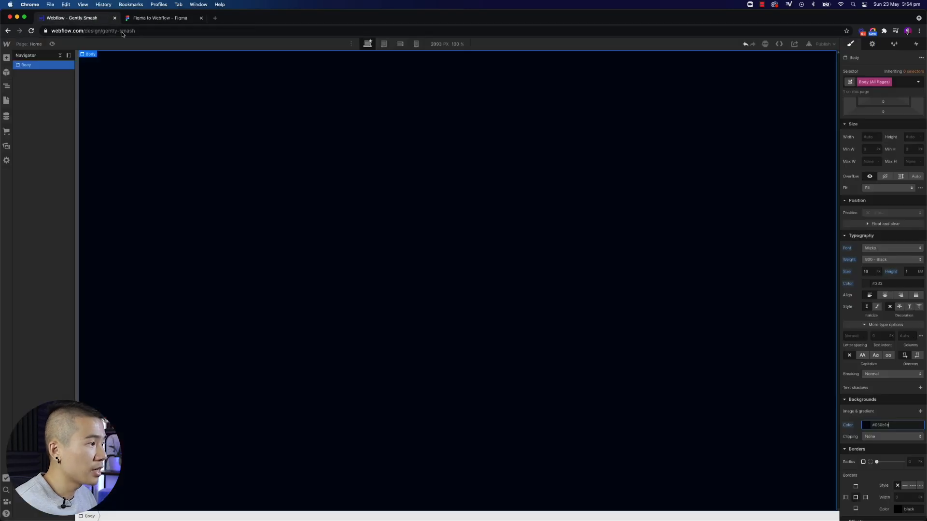
{"action": "left_click", "coordinate": [920, 411]}
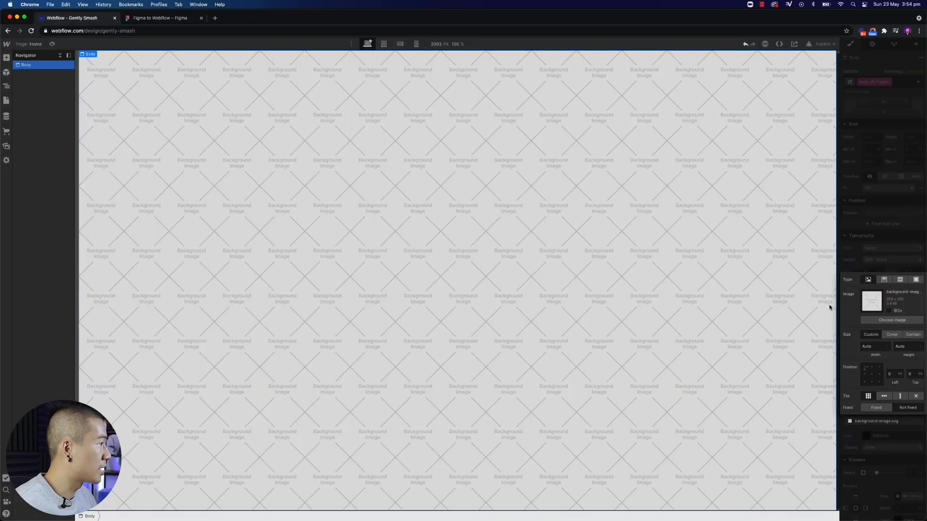
{"action": "left_click", "coordinate": [891, 320]}
{"action": "left_click", "coordinate": [27, 109]}
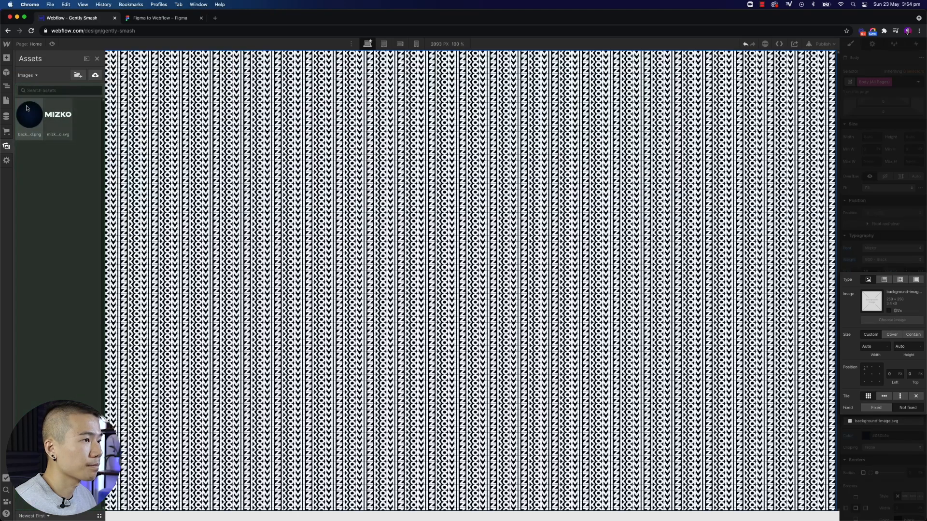
- Set the background image's top position to -100%, turn off its tiling and close the image settings
{"action": "left_click", "coordinate": [914, 375]}
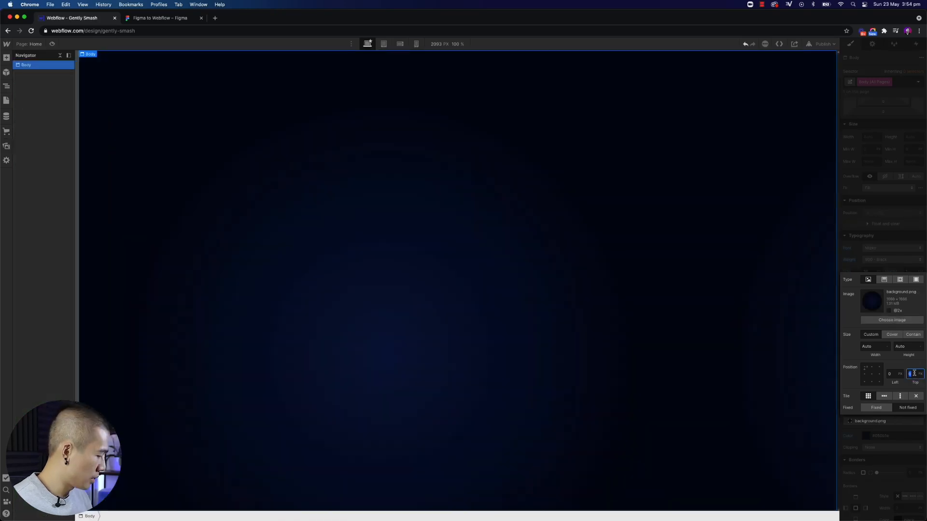
{"action": "type", "text": "100%"}
{"action": "key", "text": "Return"}
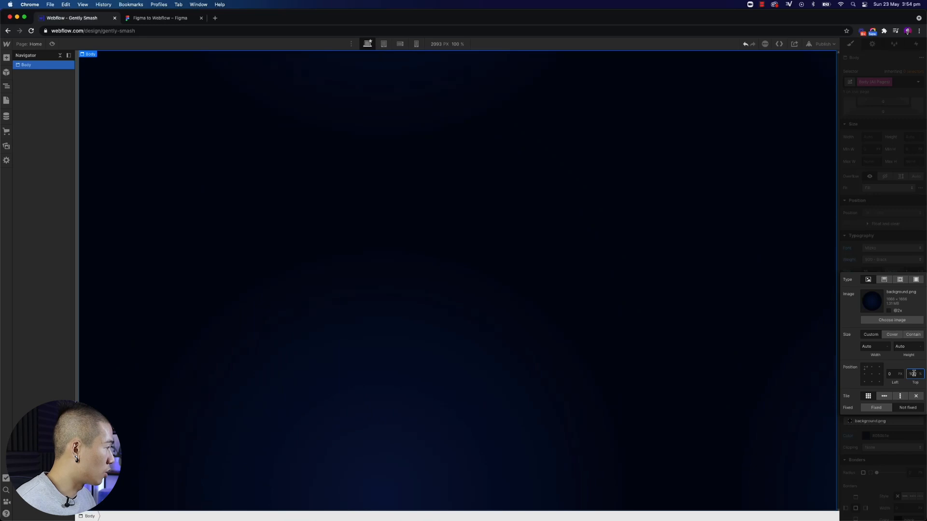
{"action": "left_click", "coordinate": [914, 397]}
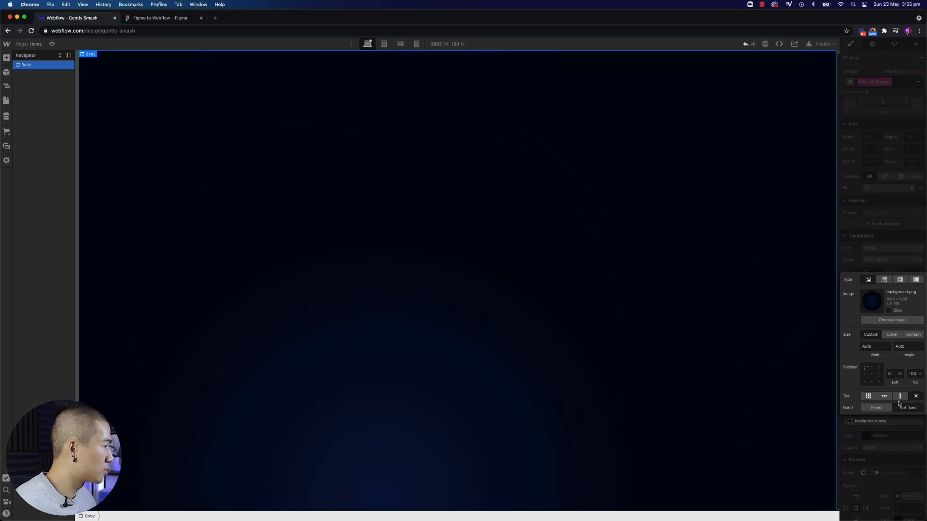
{"action": "left_click", "coordinate": [385, 217]}
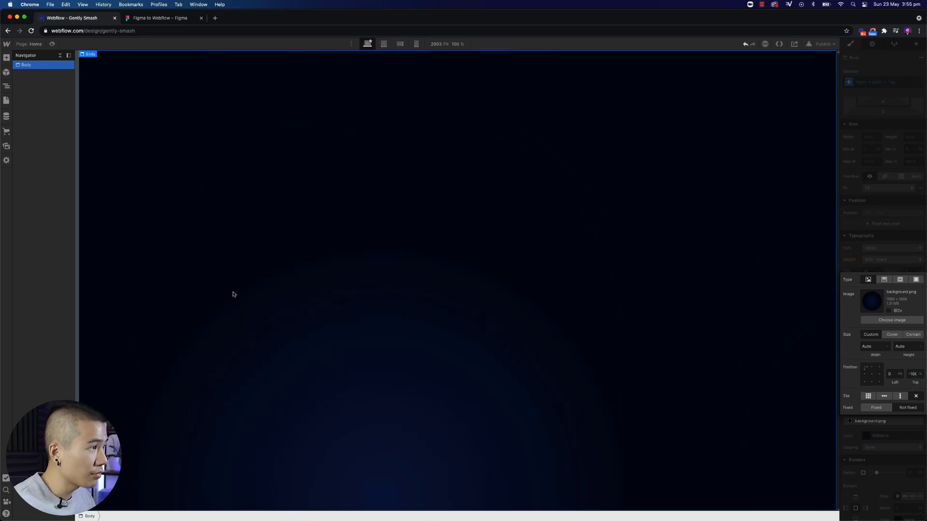
{"action": "left_click", "coordinate": [897, 199]}
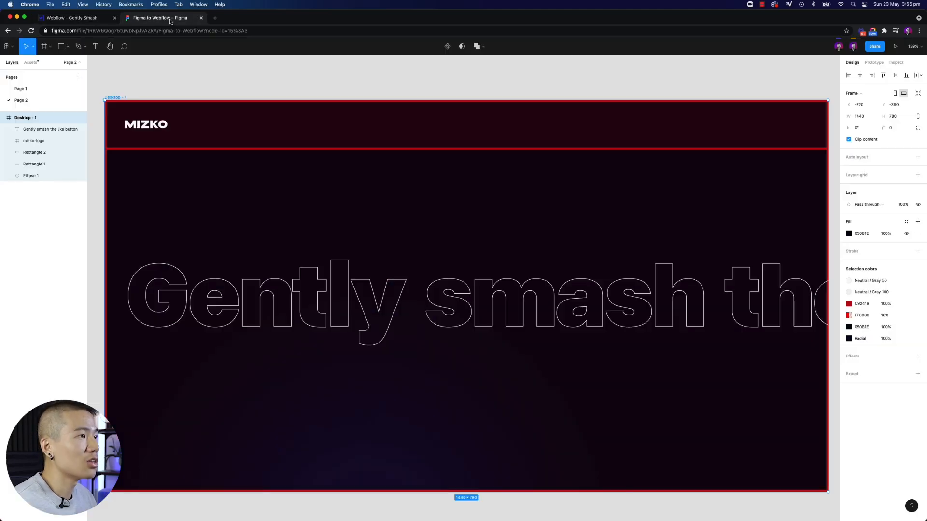
- Switch to Figma and hide the Rectangle 2 and Rectangle 1 layers in the Desktop - 1 frame
{"action": "left_click", "coordinate": [172, 20]}
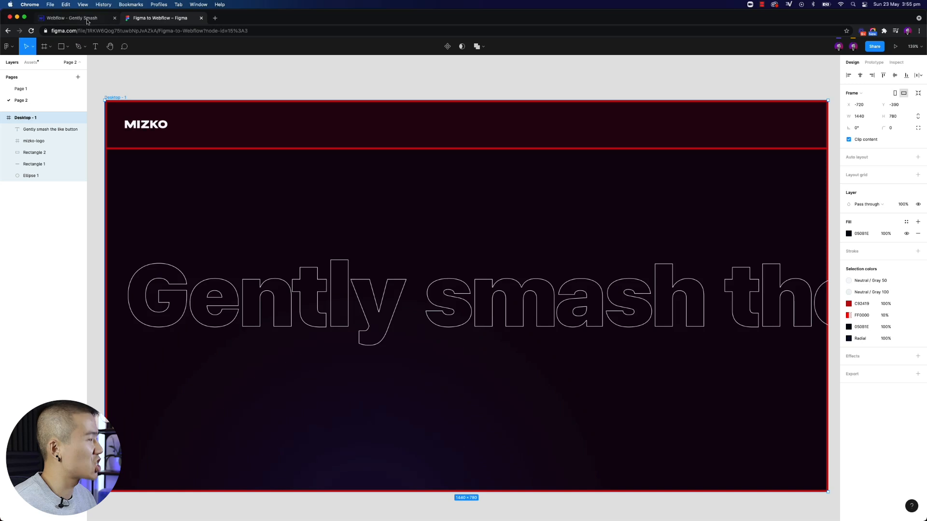
{"action": "left_click", "coordinate": [147, 89]}
{"action": "left_click", "coordinate": [77, 152]}
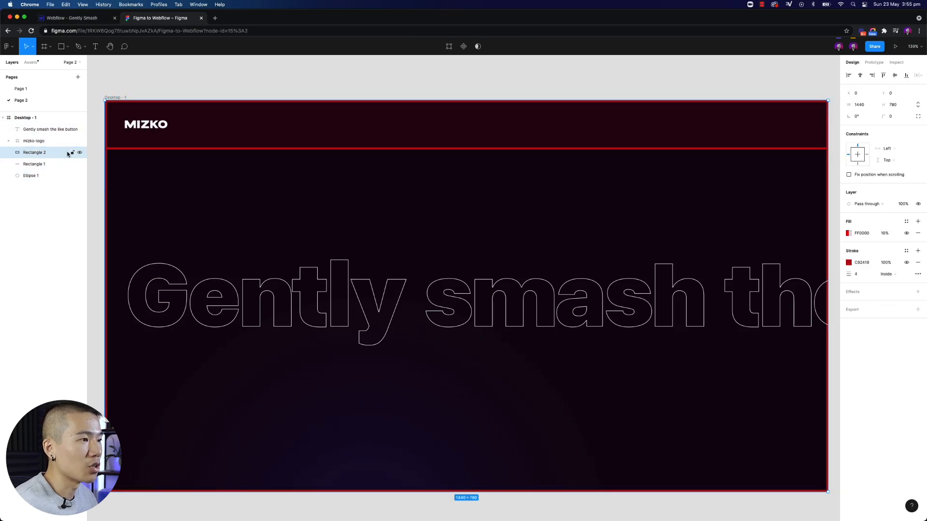
{"action": "left_click", "coordinate": [80, 153]}
{"action": "left_click", "coordinate": [81, 164]}
{"action": "left_click", "coordinate": [155, 89]}
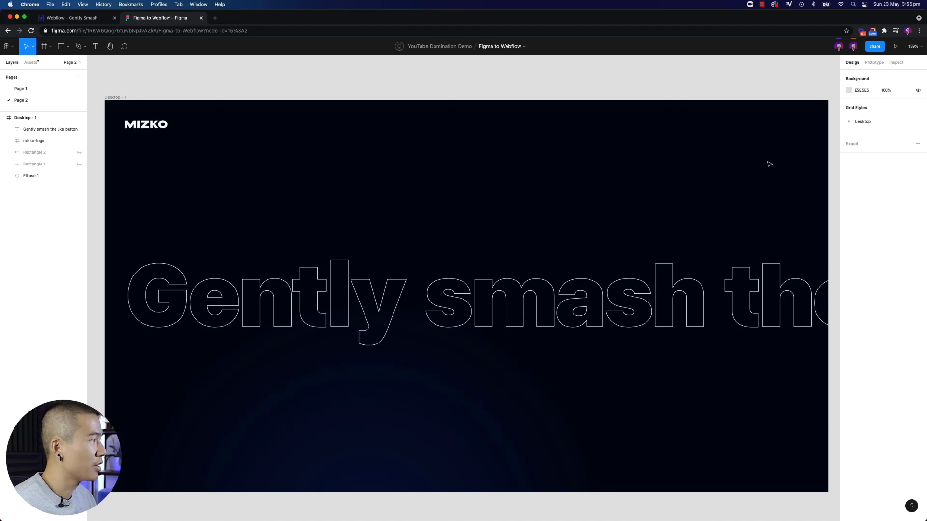
- Return to Webflow, add a Div Block inside the Body and give it the new class "section"
{"action": "left_click", "coordinate": [88, 20]}
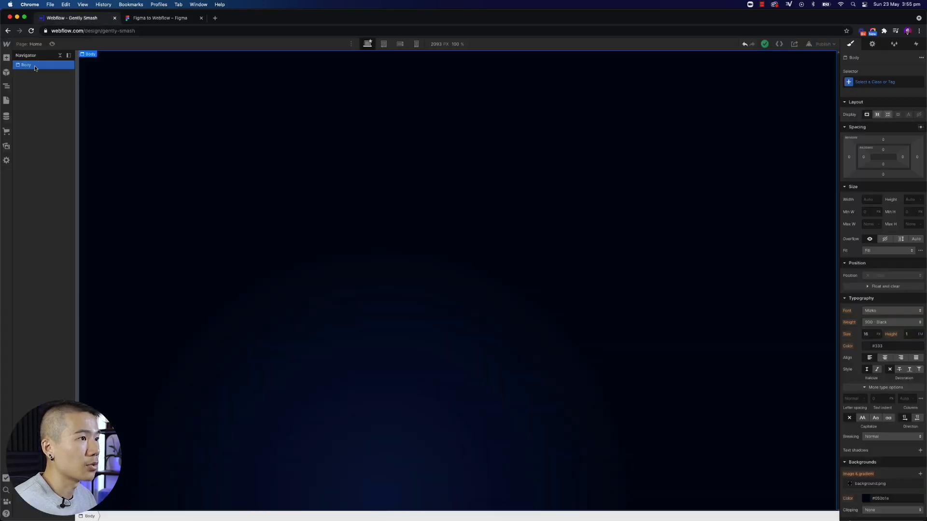
{"action": "key", "text": "cmd+e"}
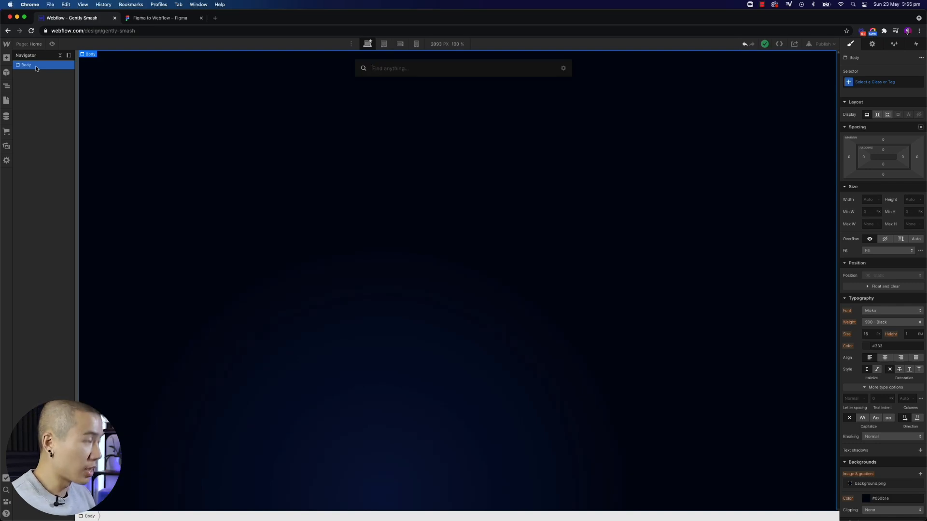
{"action": "type", "text": "div"}
{"action": "key", "text": "Return"}
{"action": "key", "text": "super+Return"}
{"action": "type", "text": "sectio"}
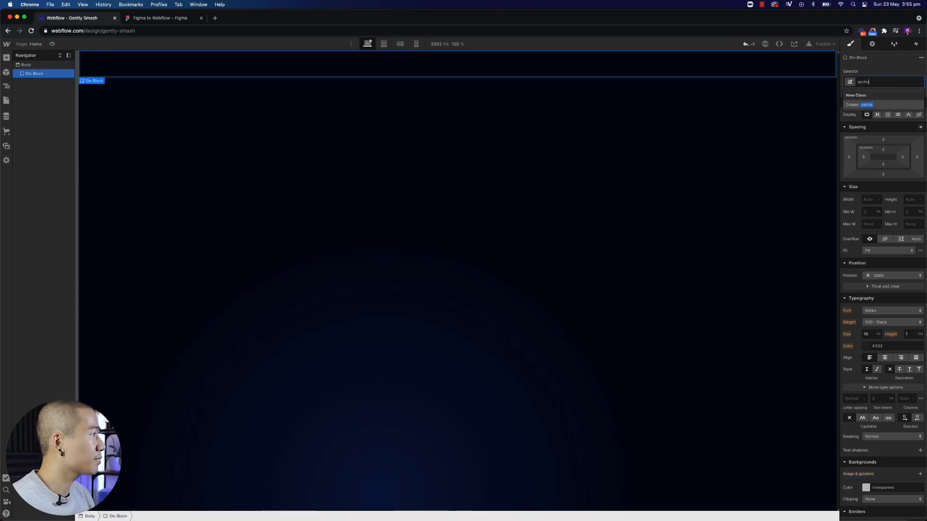
{"action": "type", "text": "n"}
{"action": "key", "text": "Return"}
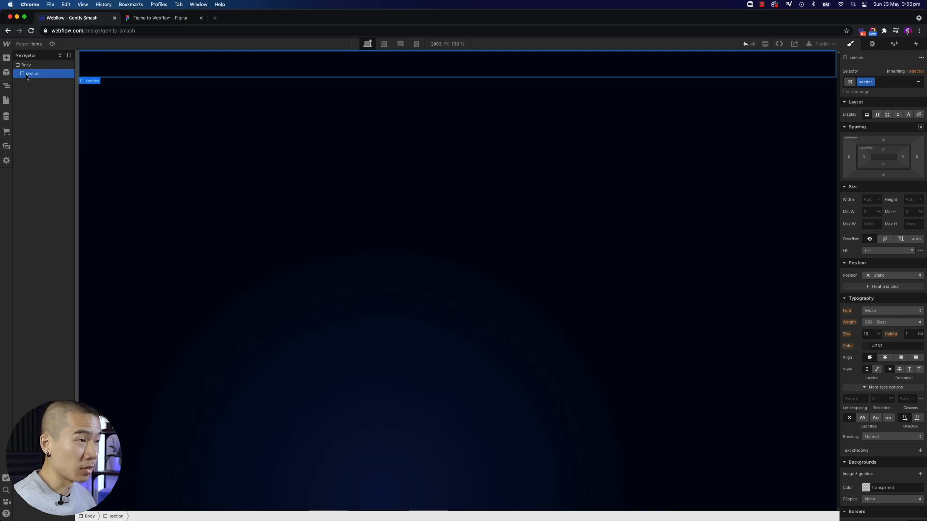
- Add a Div Block inside the section using the quick element search
{"action": "key", "text": "super+e"}
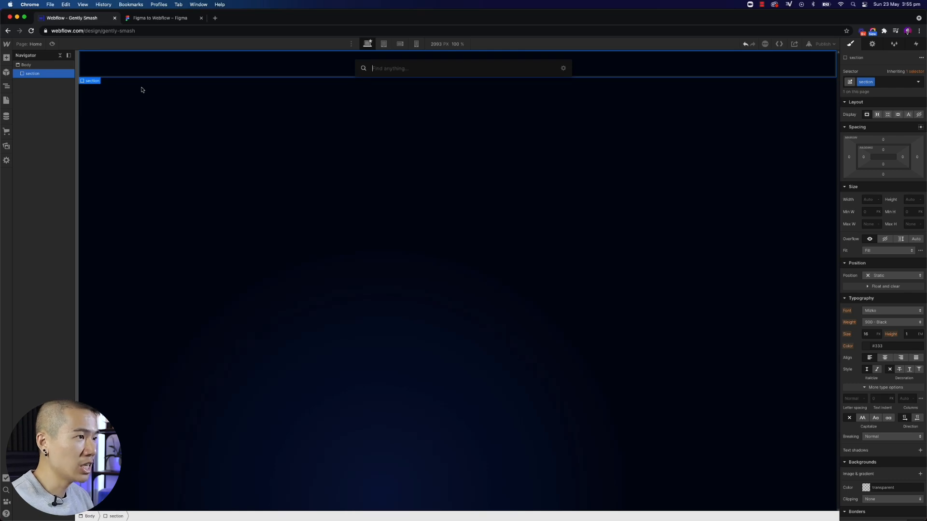
{"action": "type", "text": "div"}
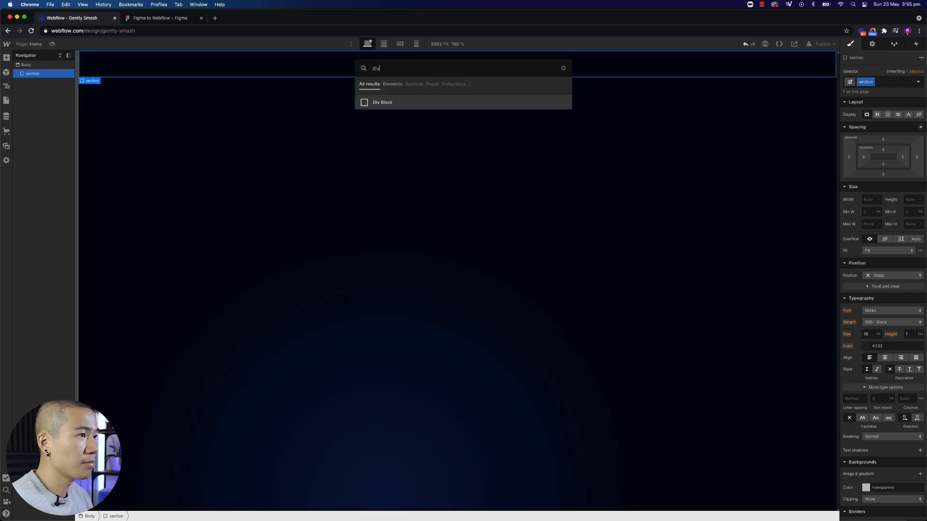
{"action": "key", "text": "Return"}
{"action": "left_click", "coordinate": [17, 73]}
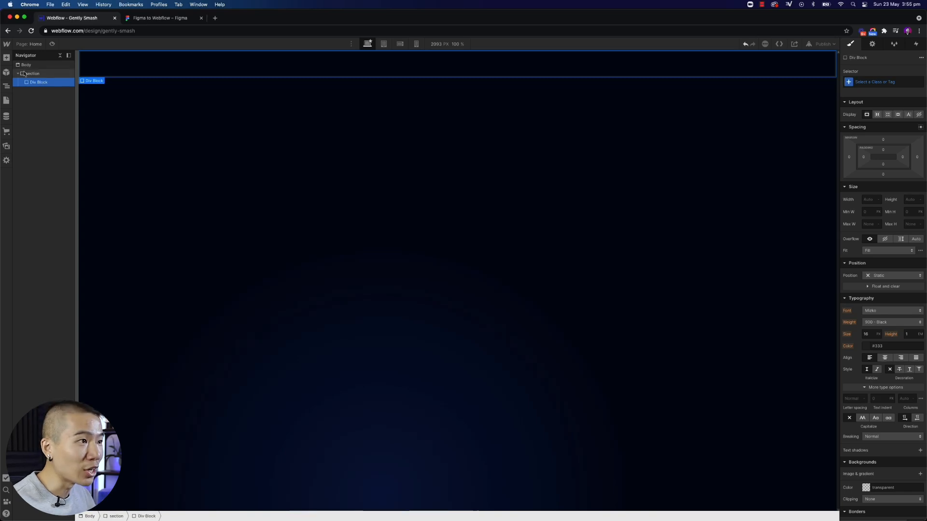
- Add another Div Block nested inside the new one and delete it
{"action": "left_click", "coordinate": [7, 58]}
{"action": "left_click_drag", "start_coordinate": [30, 211], "coordinate": [186, 70]}
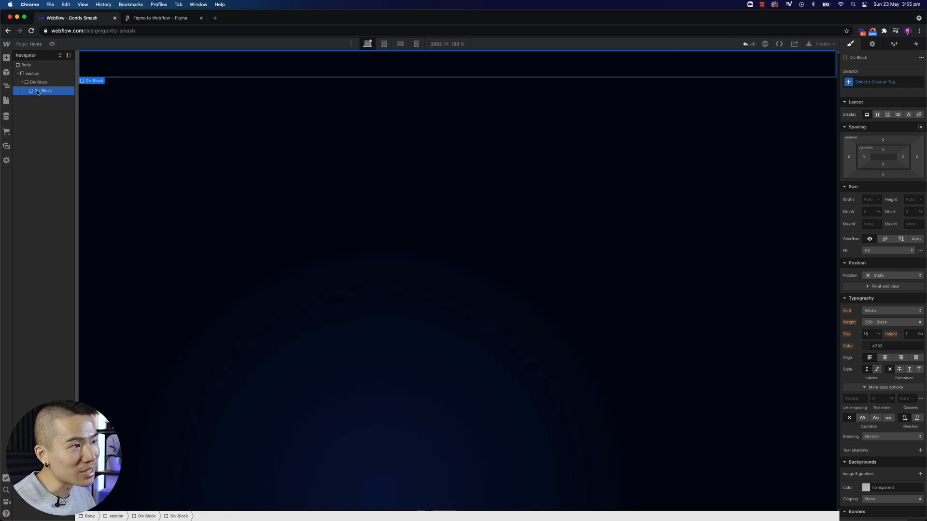
{"action": "key", "text": "Delete"}
- Give the Div Block inside the section the new class "container"
{"action": "left_click", "coordinate": [40, 85]}
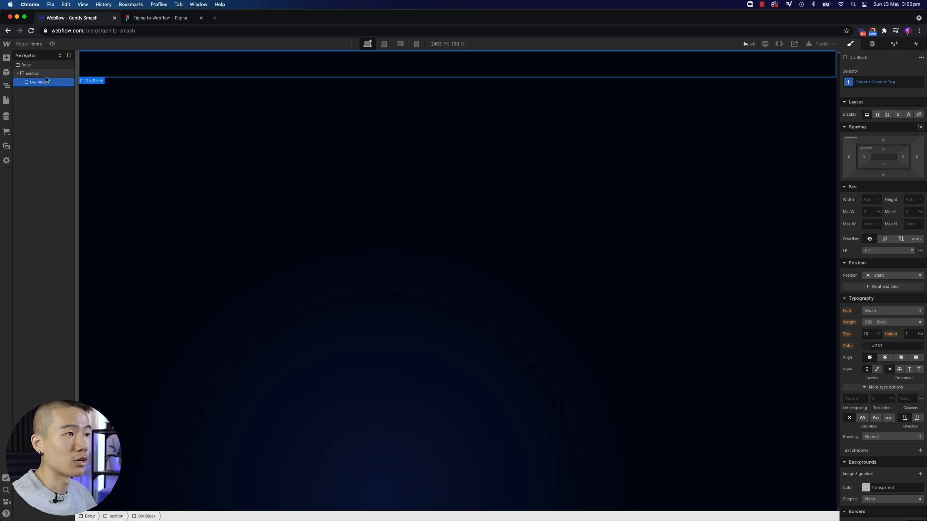
{"action": "left_click", "coordinate": [873, 83]}
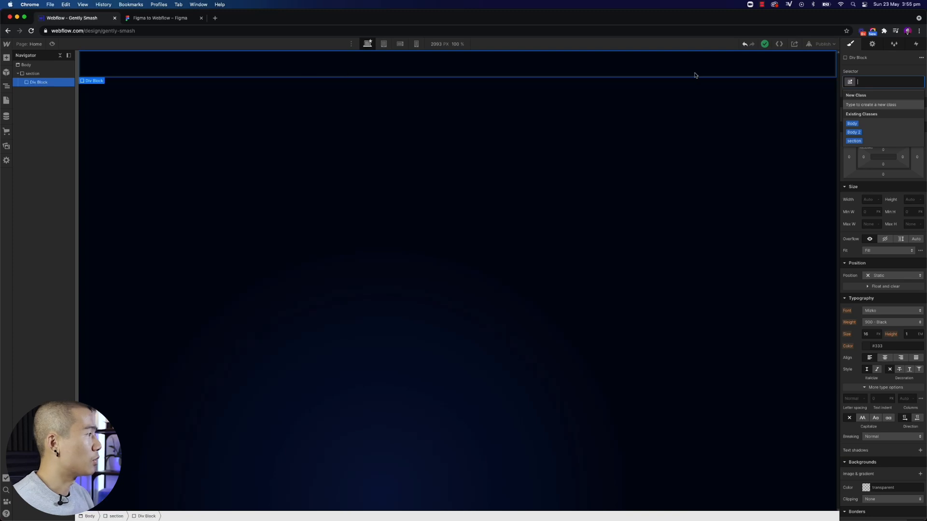
{"action": "type", "text": "container"}
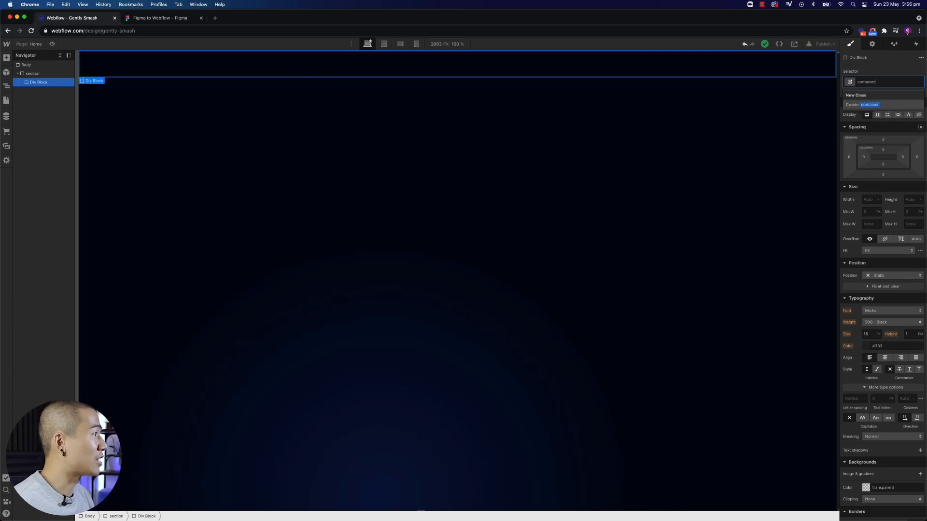
{"action": "key", "text": "Return"}
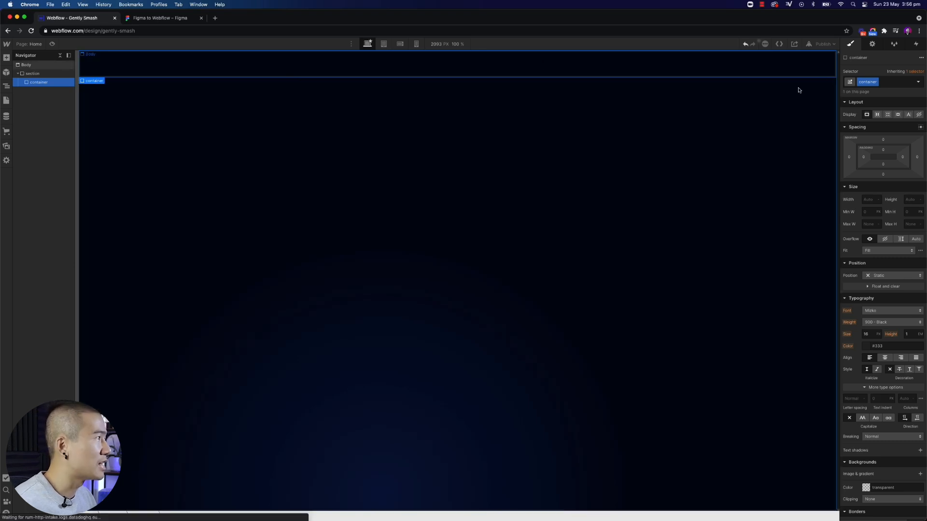
- Switch to Figma, measure the mizko-logo's distances to the edges of the Desktop - 1 frame, and return to Webflow
{"action": "left_click", "coordinate": [153, 19]}
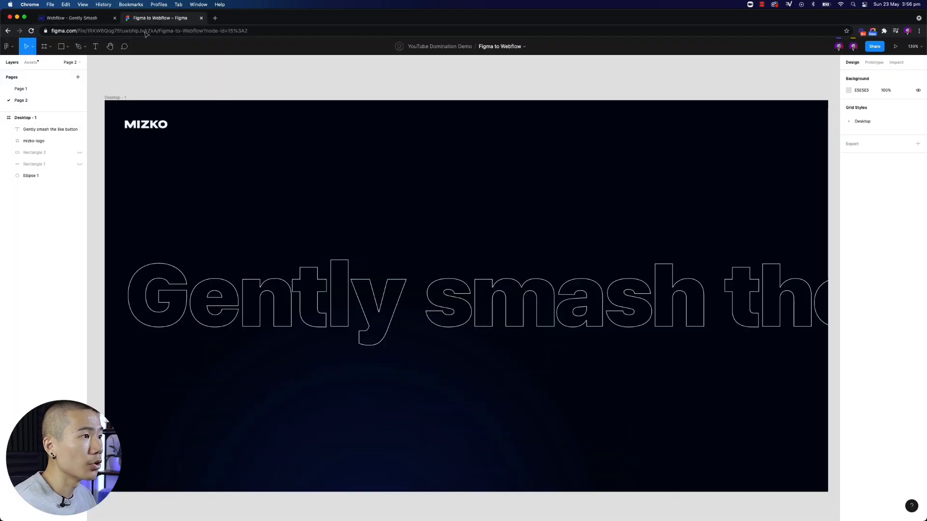
{"action": "left_click", "coordinate": [150, 127]}
{"action": "key", "text": "alt"}
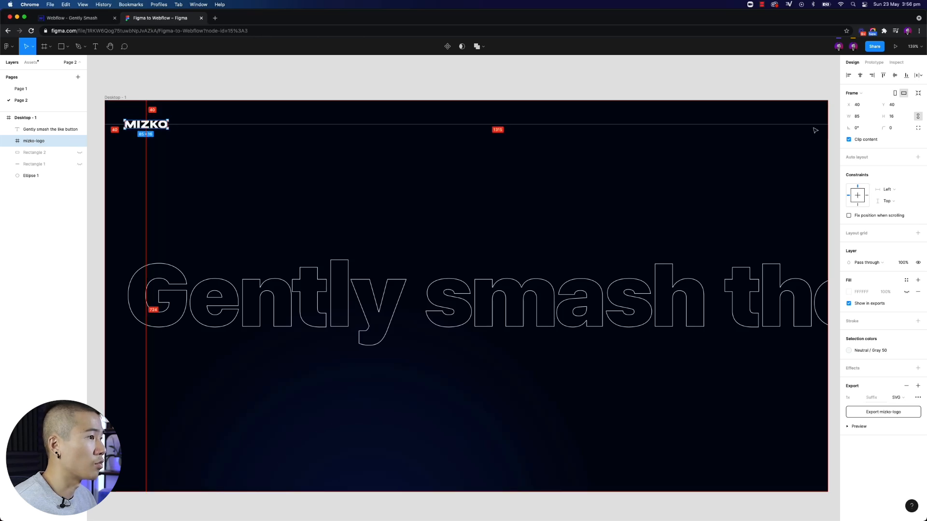
{"action": "left_click", "coordinate": [73, 19]}
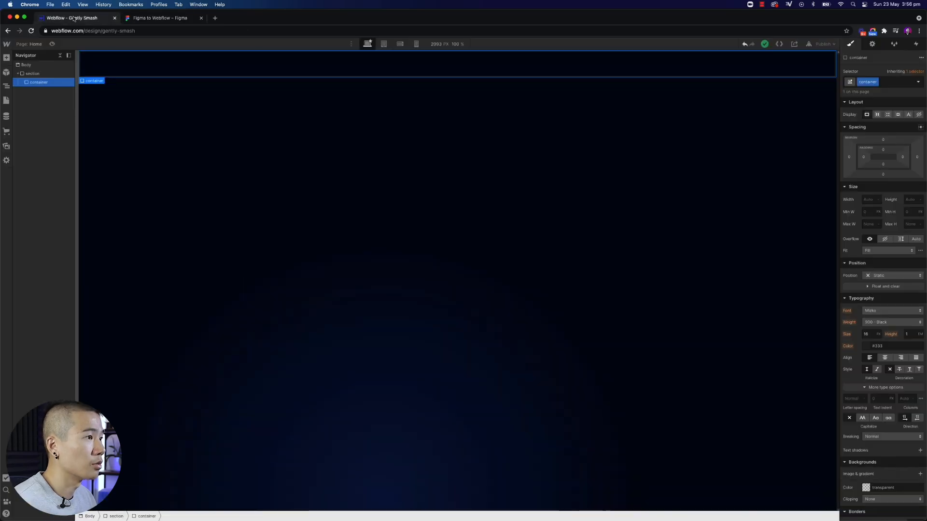
- Set the container's top padding to 40 px
{"action": "left_click", "coordinate": [884, 151]}
{"action": "type", "text": "40"}
{"action": "key", "text": "Return"}
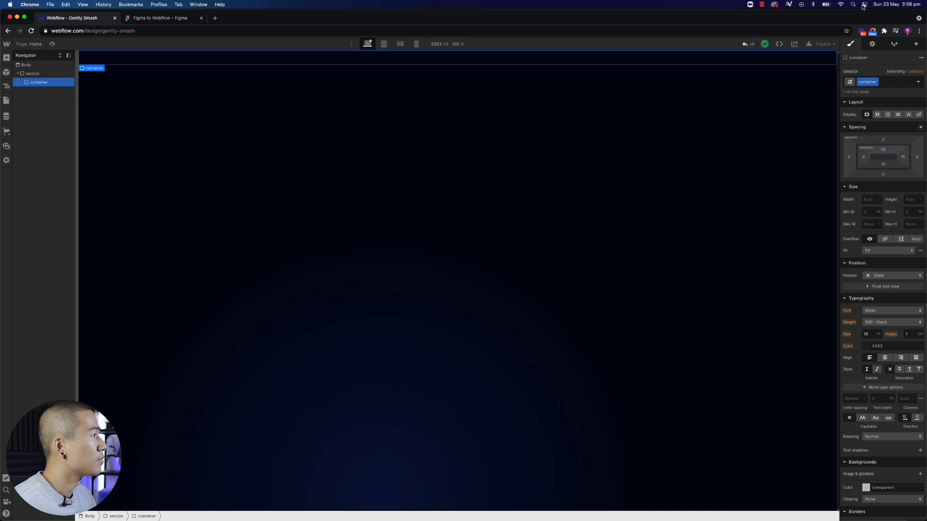
- Calculate 40/16 in Spotlight to convert the pixel padding to em, and close Spotlight
{"action": "key", "text": "super+space"}
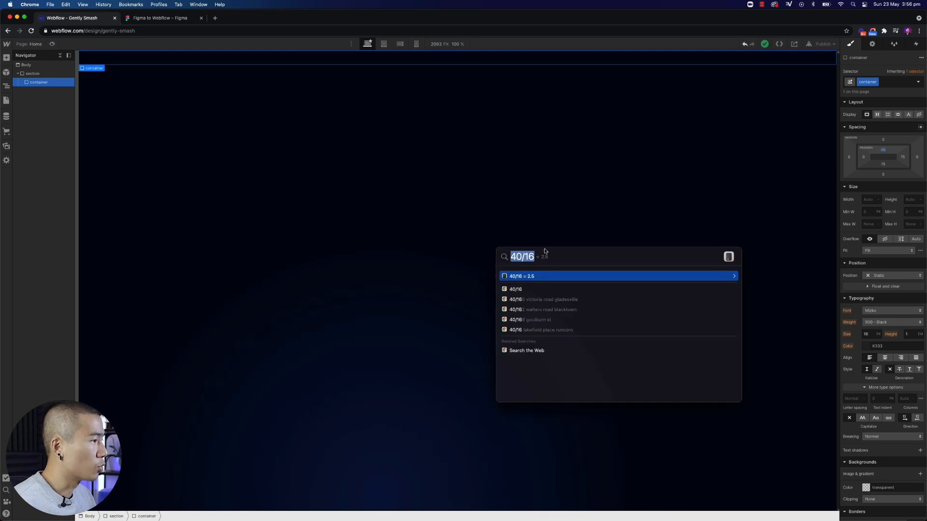
{"action": "type", "text": "40/16"}
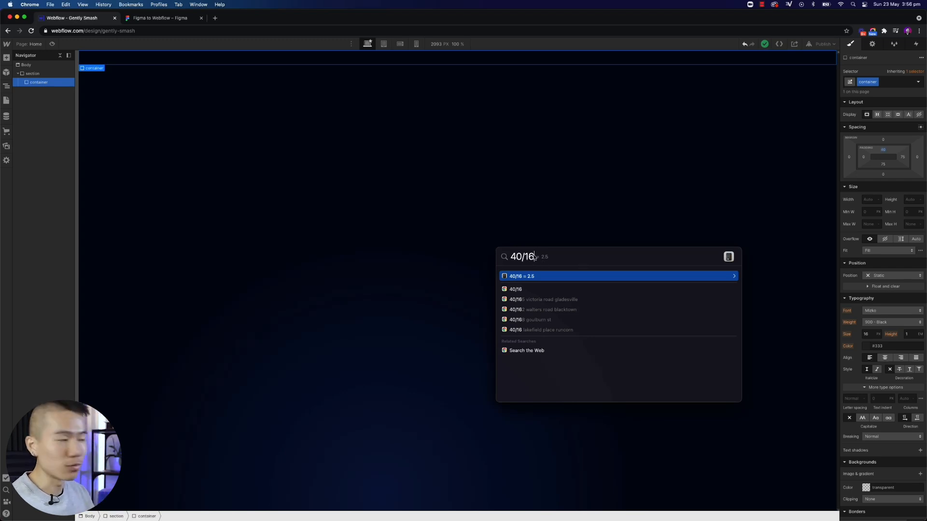
{"action": "key", "text": "Escape"}
- Set the container's top, left, bottom and right padding to 2.5em each
{"action": "left_click", "coordinate": [882, 150]}
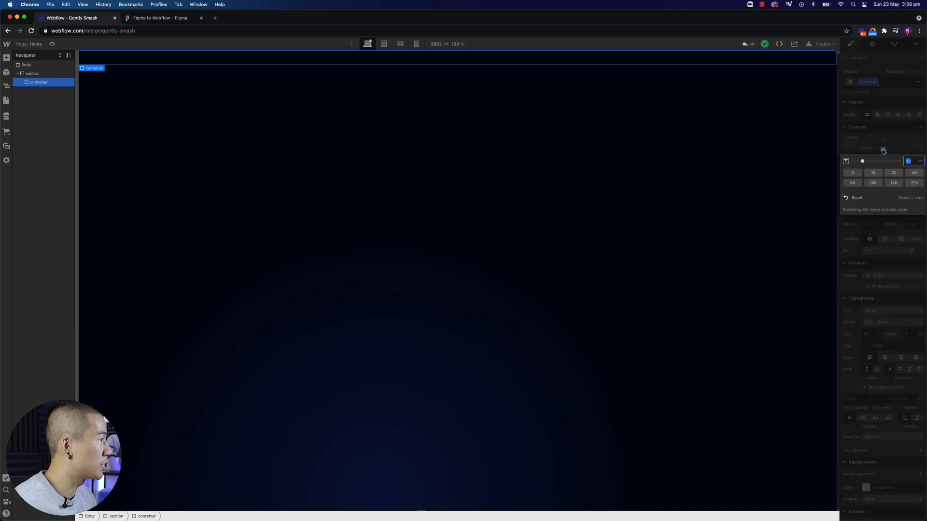
{"action": "type", "text": "2.5em"}
{"action": "key", "text": "Return"}
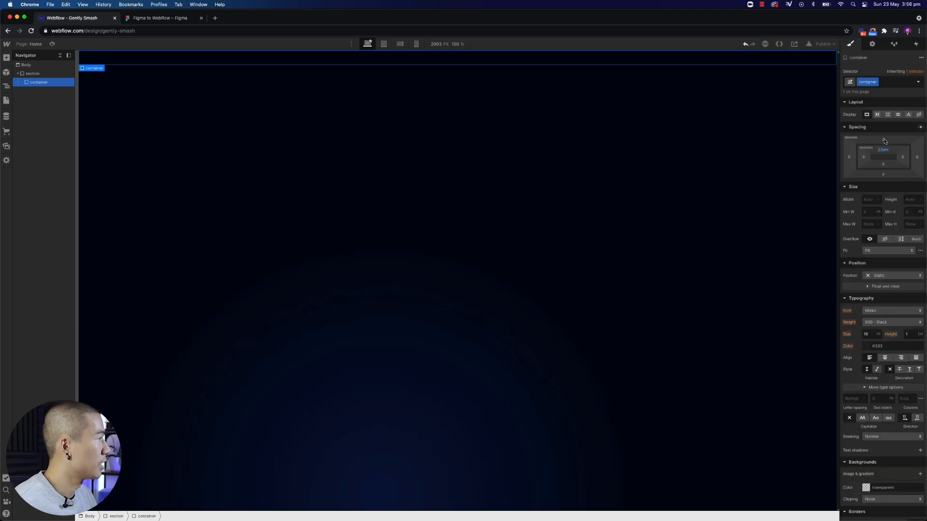
{"action": "left_click", "coordinate": [863, 159]}
{"action": "type", "text": "2.5em"}
{"action": "key", "text": "Return"}
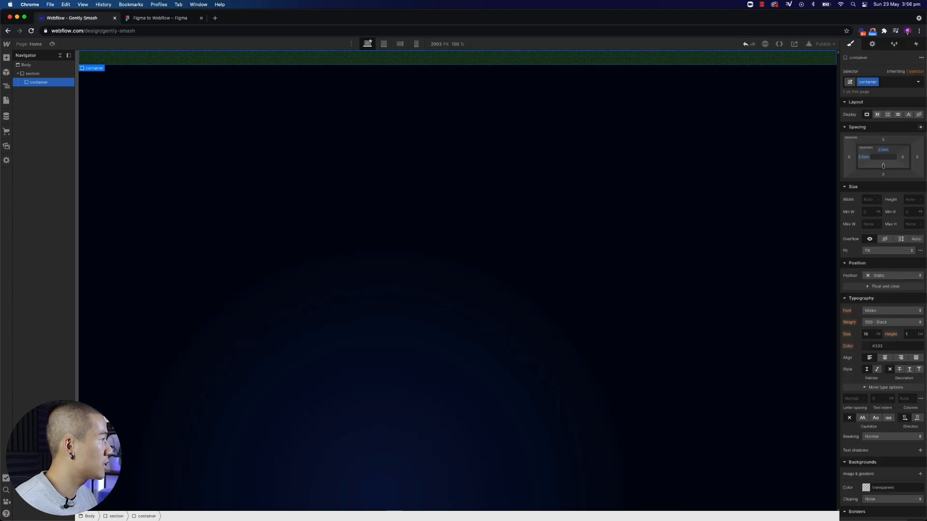
{"action": "left_click", "coordinate": [883, 167]}
{"action": "type", "text": "2.5em"}
{"action": "key", "text": "Return"}
{"action": "left_click", "coordinate": [902, 157]}
{"action": "type", "text": "2.5em"}
{"action": "key", "text": "Return"}
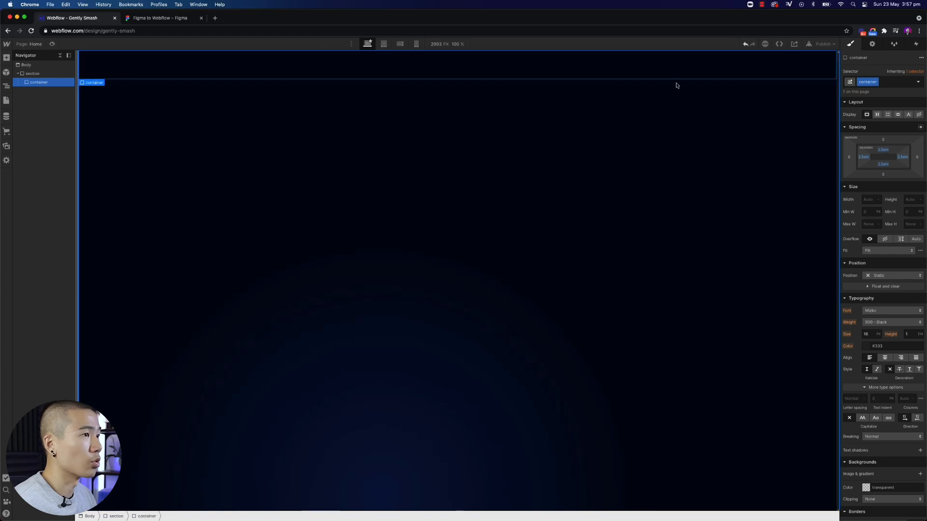
- Insert an Image element in the container, use mizko-logo.svg from the assets as its image and close the image settings
{"action": "key", "text": "super+e"}
{"action": "type", "text": "imag"}
{"action": "key", "text": "Return"}
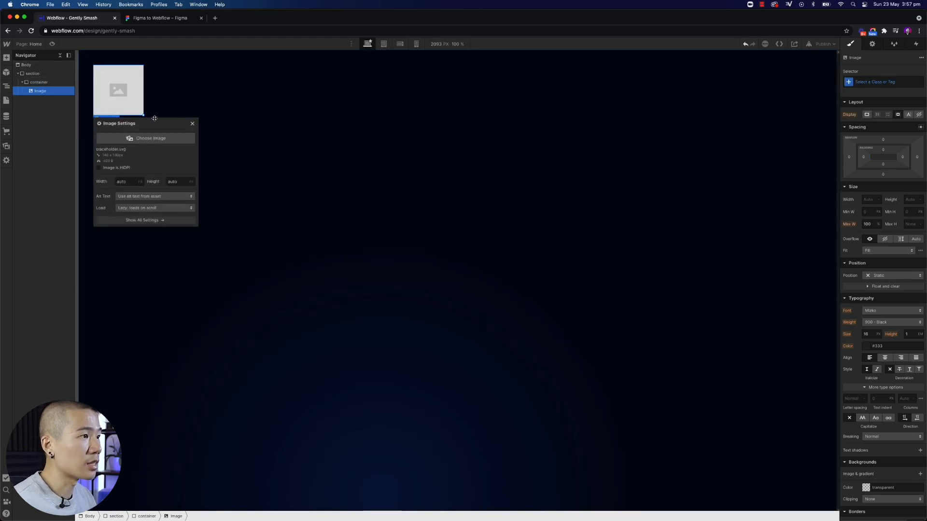
{"action": "left_click", "coordinate": [150, 138]}
{"action": "left_click", "coordinate": [60, 117]}
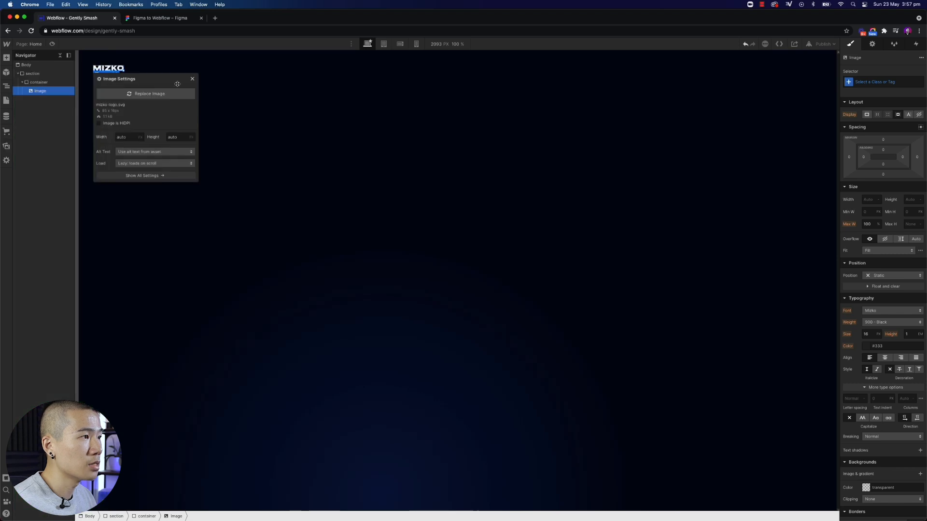
{"action": "left_click", "coordinate": [192, 79]}
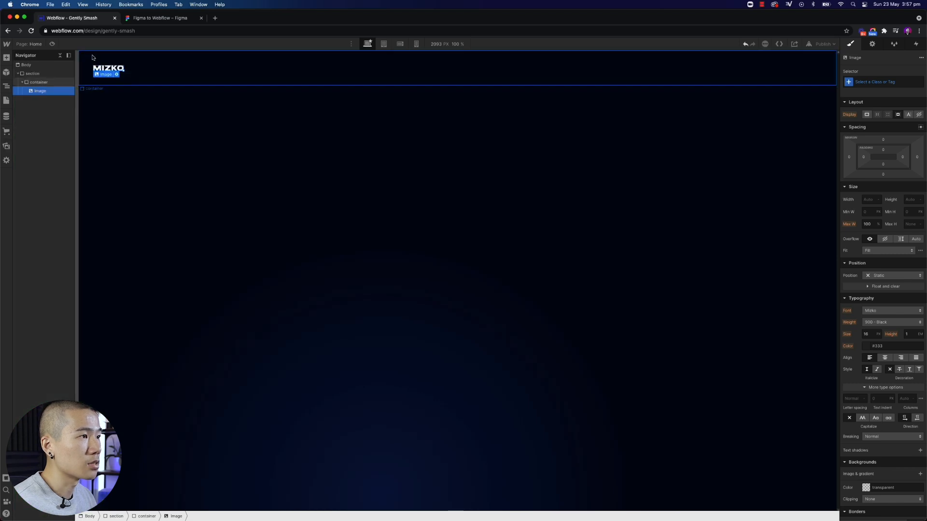
- Check the container at the tablet, mobile landscape and mobile portrait breakpoints, and go back to the desktop view
{"action": "left_click", "coordinate": [104, 82]}
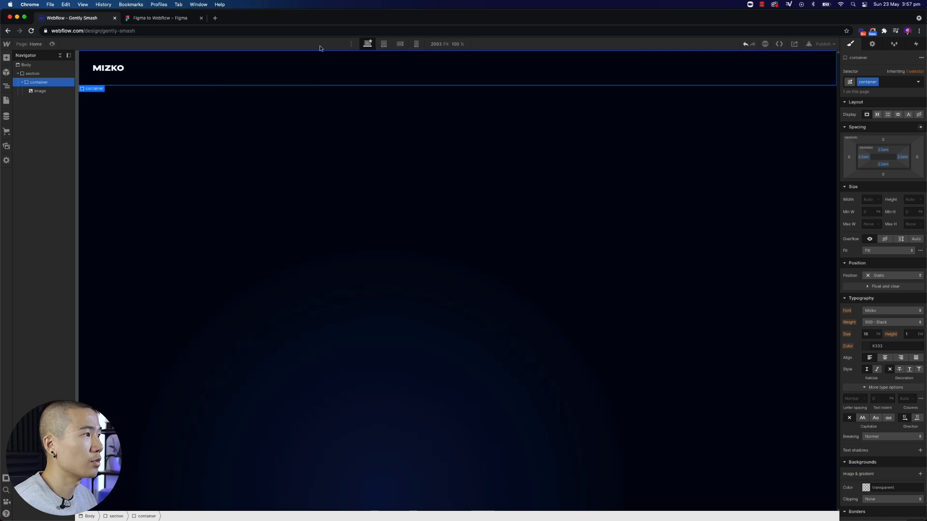
{"action": "left_click", "coordinate": [384, 44]}
{"action": "left_click", "coordinate": [400, 44]}
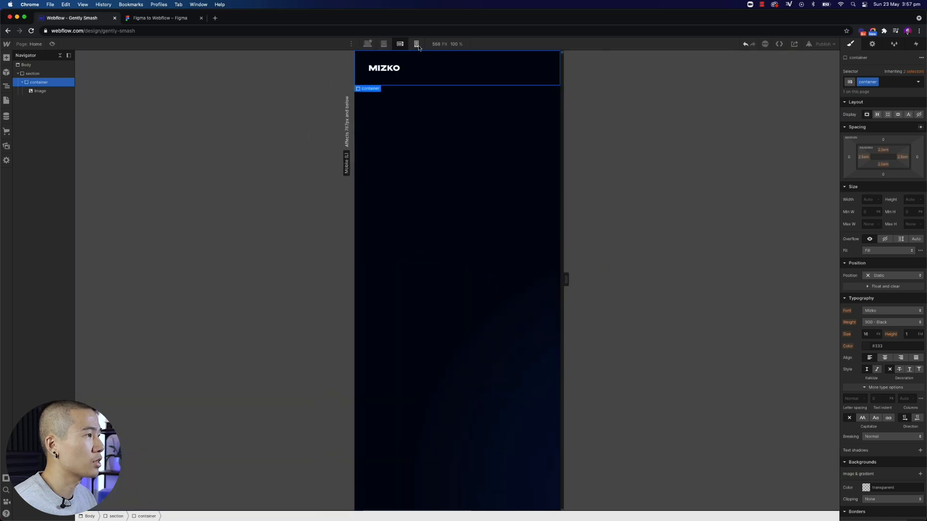
{"action": "left_click", "coordinate": [416, 44]}
{"action": "left_click", "coordinate": [367, 44]}
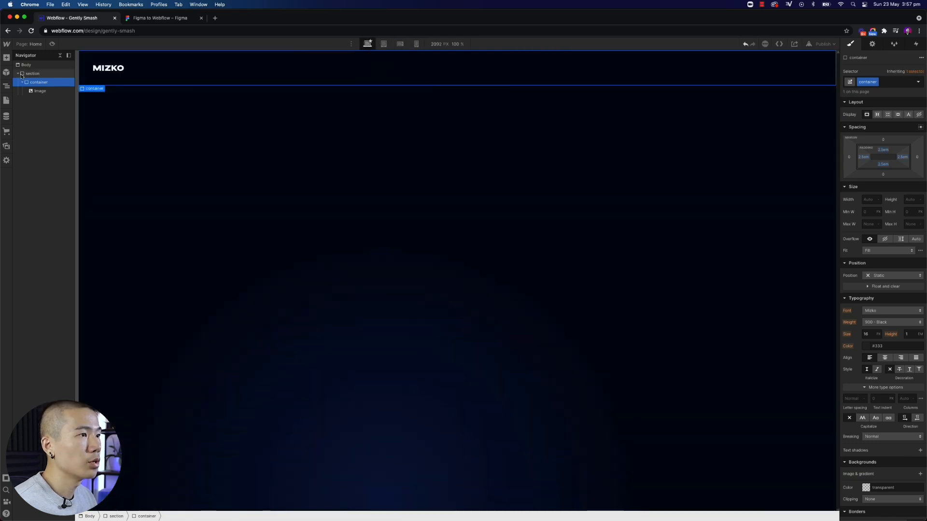
- Add a second Div Block directly under the Body and assign it the class "section"
{"action": "left_click", "coordinate": [18, 73]}
{"action": "left_click", "coordinate": [55, 66]}
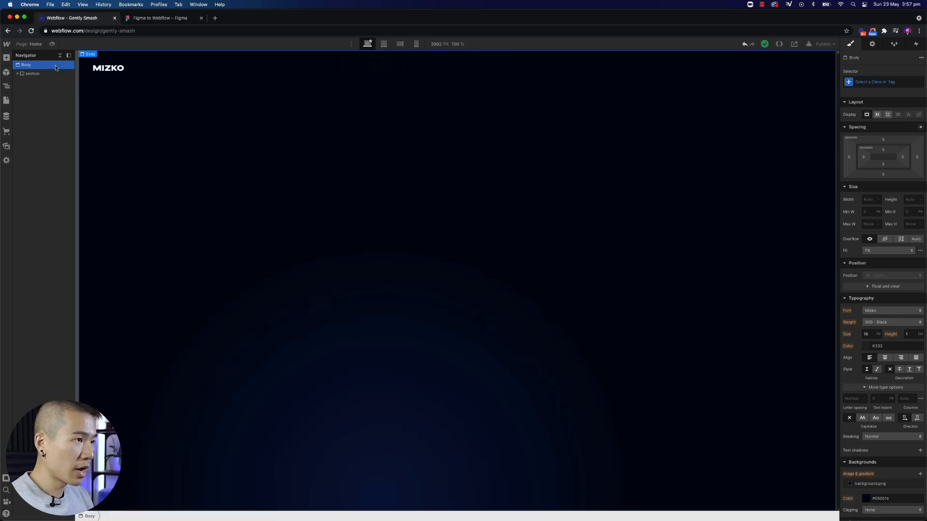
{"action": "key", "text": "super+e"}
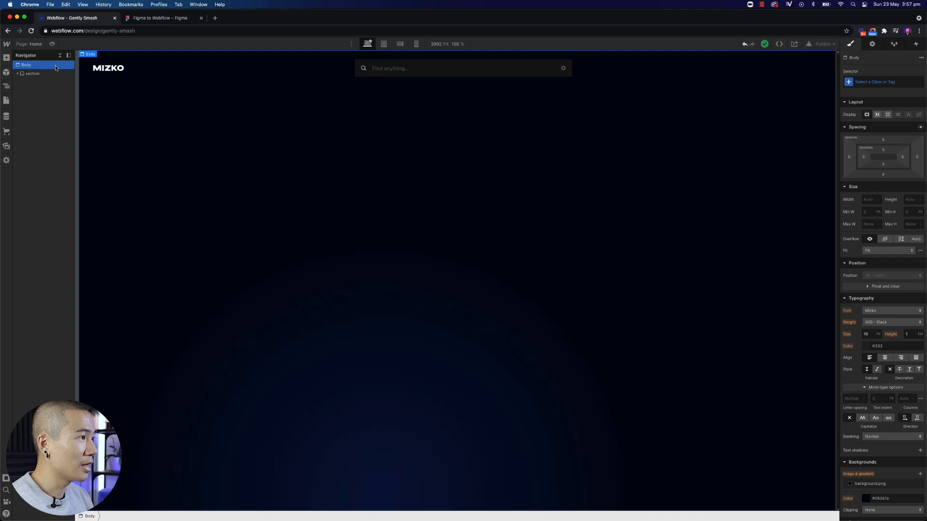
{"action": "type", "text": "div"}
{"action": "key", "text": "Return"}
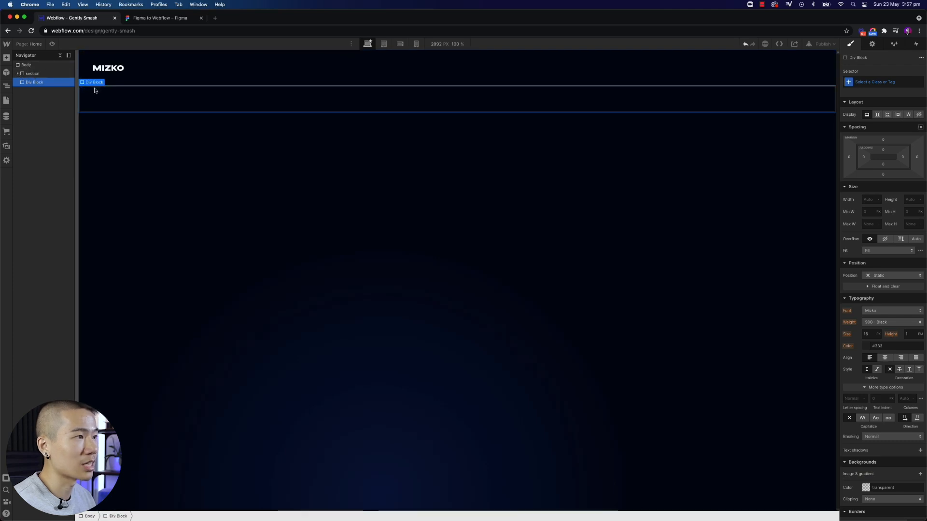
{"action": "left_click", "coordinate": [877, 80]}
{"action": "type", "text": "section"}
{"action": "key", "text": "Return"}
- Add a Div Block inside the second section and assign it the existing class "container"
{"action": "key", "text": "super+e"}
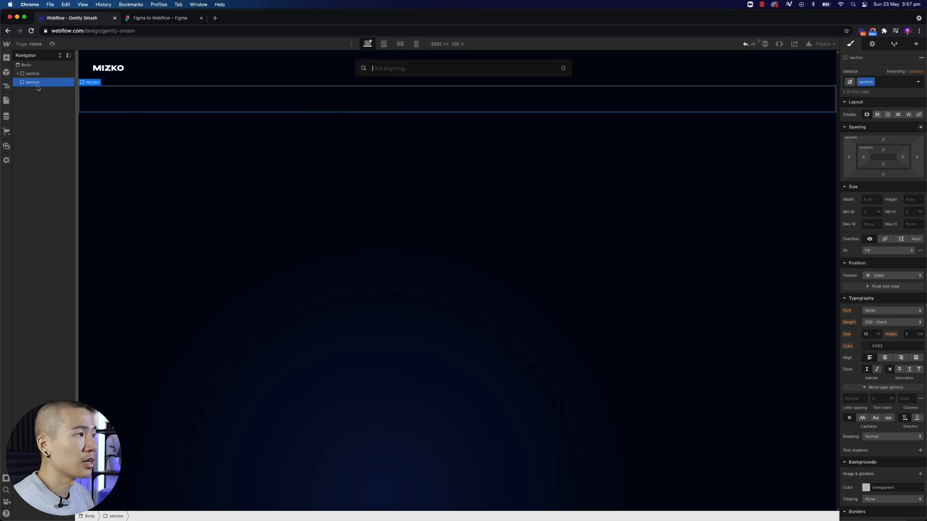
{"action": "type", "text": "div"}
{"action": "key", "text": "Return"}
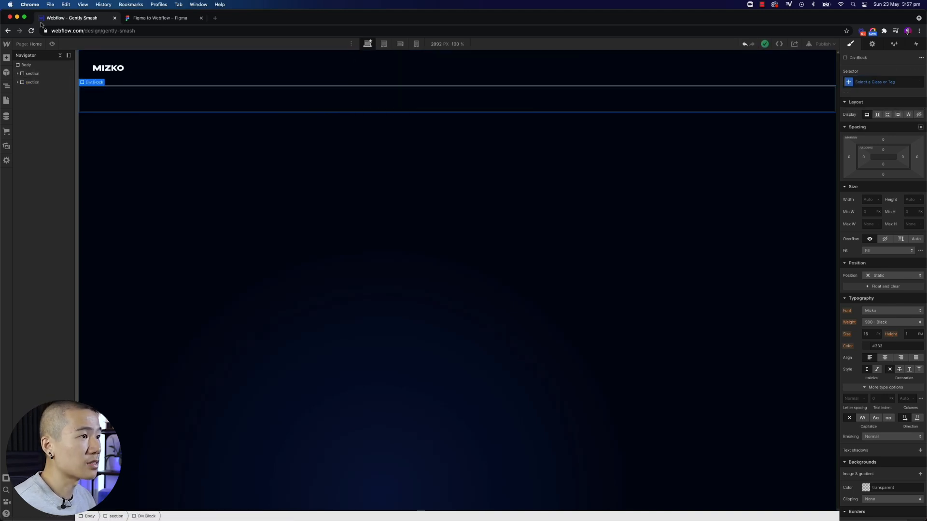
{"action": "left_click", "coordinate": [19, 82]}
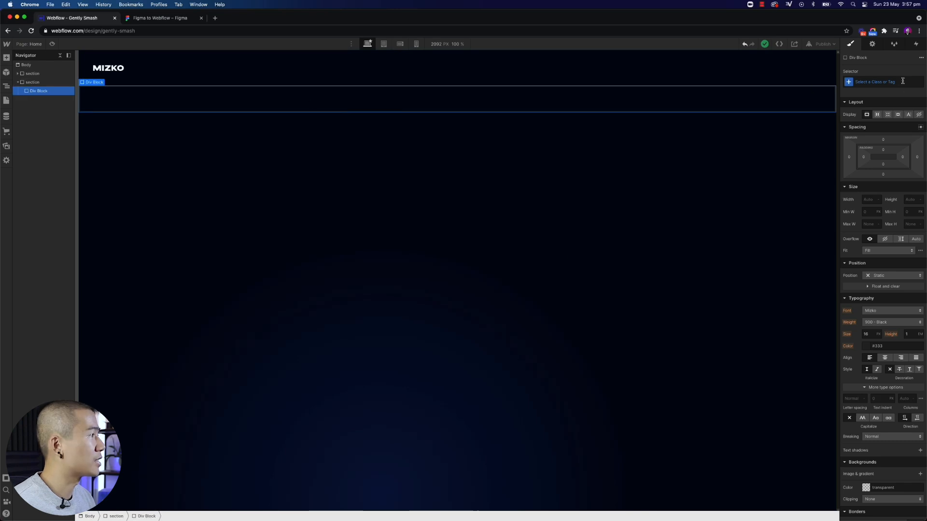
{"action": "left_click", "coordinate": [887, 80]}
{"action": "type", "text": "container"}
{"action": "key", "text": "Return"}
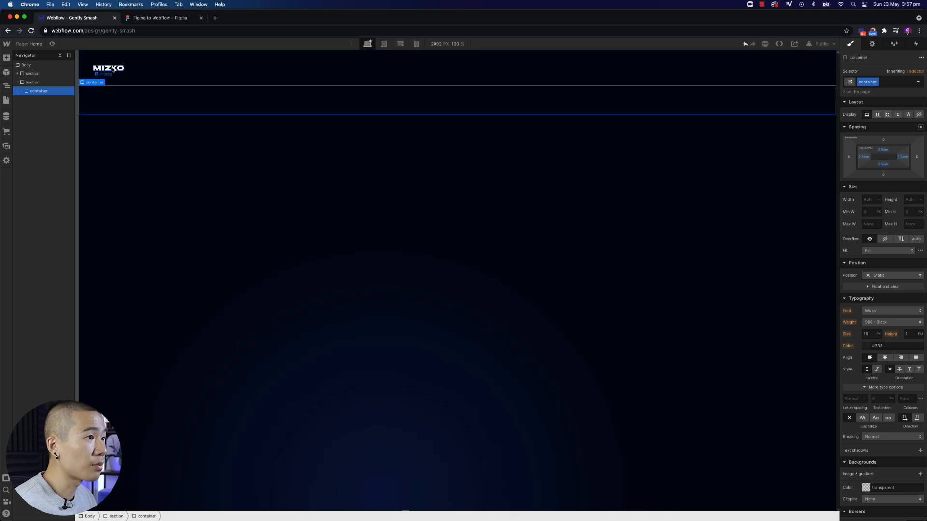
- Insert a Heading element in the second section's container
{"action": "left_click", "coordinate": [18, 74]}
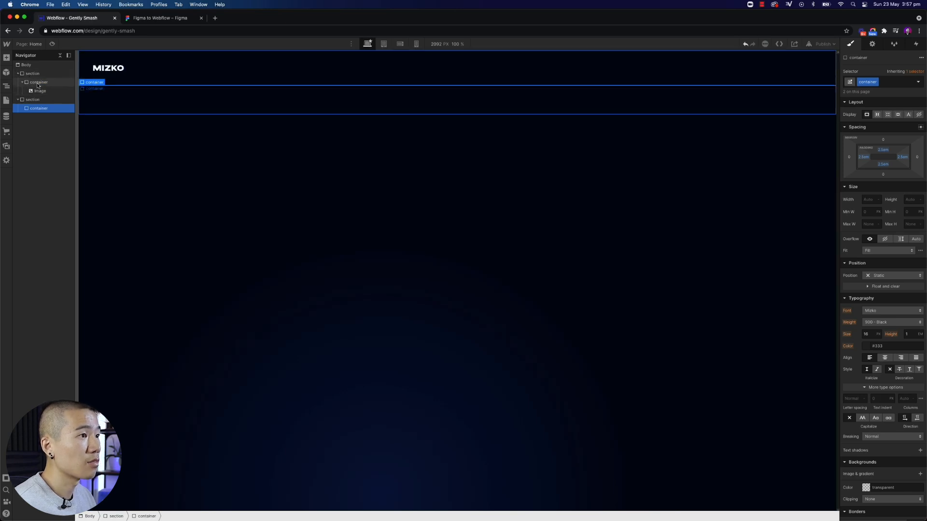
{"action": "left_click", "coordinate": [38, 83]}
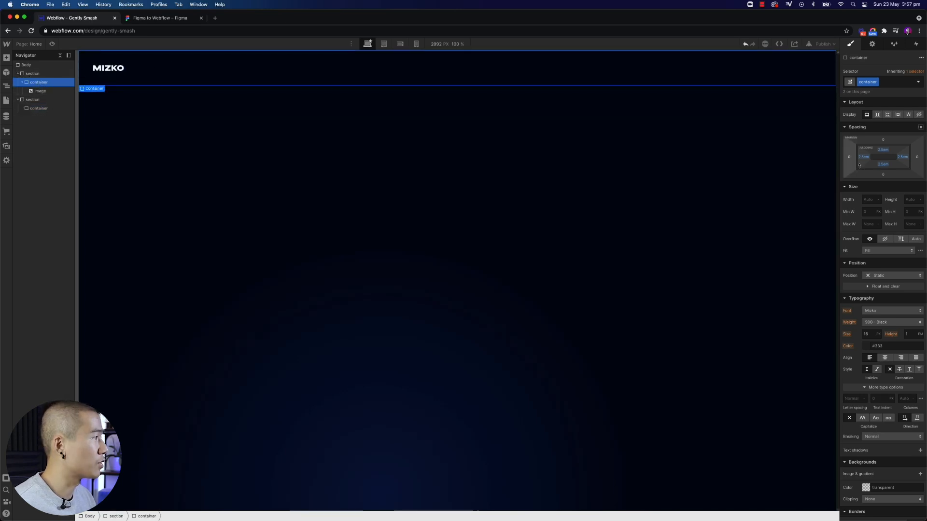
{"action": "left_click", "coordinate": [65, 110]}
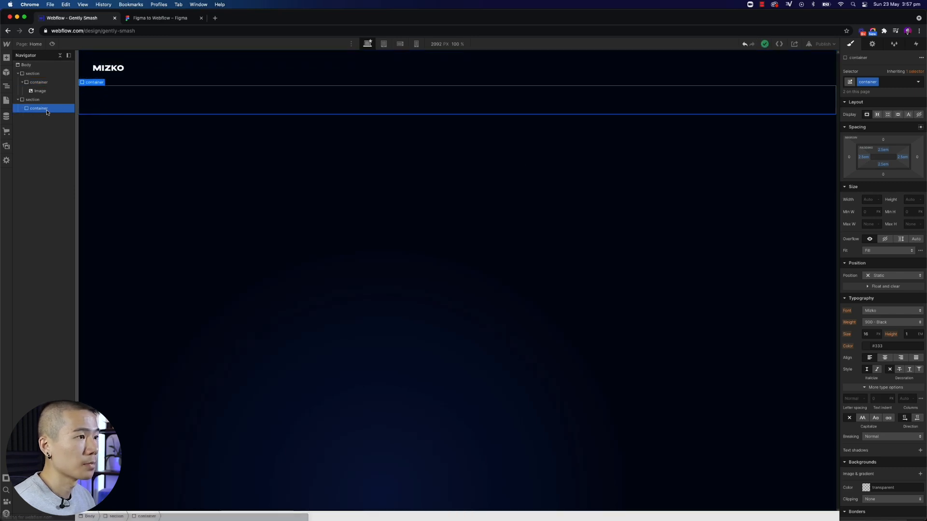
{"action": "key", "text": "super+k"}
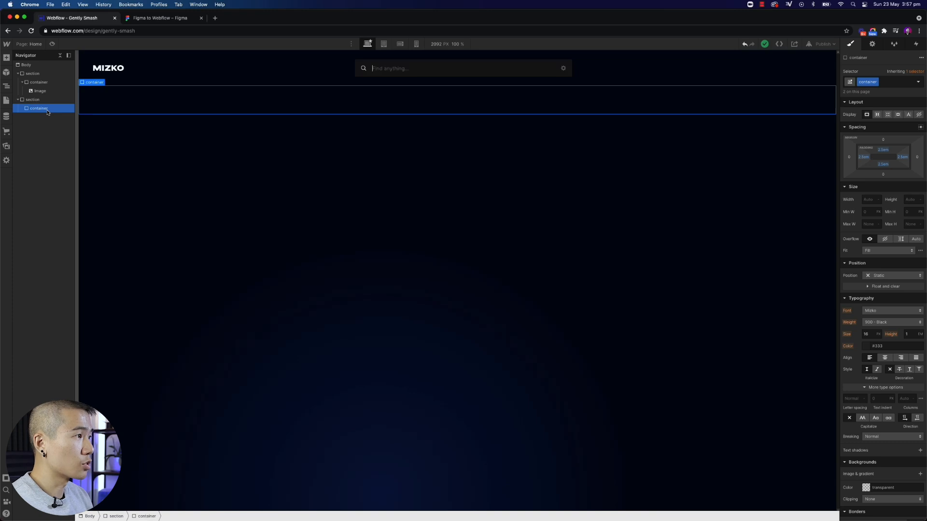
{"action": "type", "text": "head"}
{"action": "key", "text": "Return"}
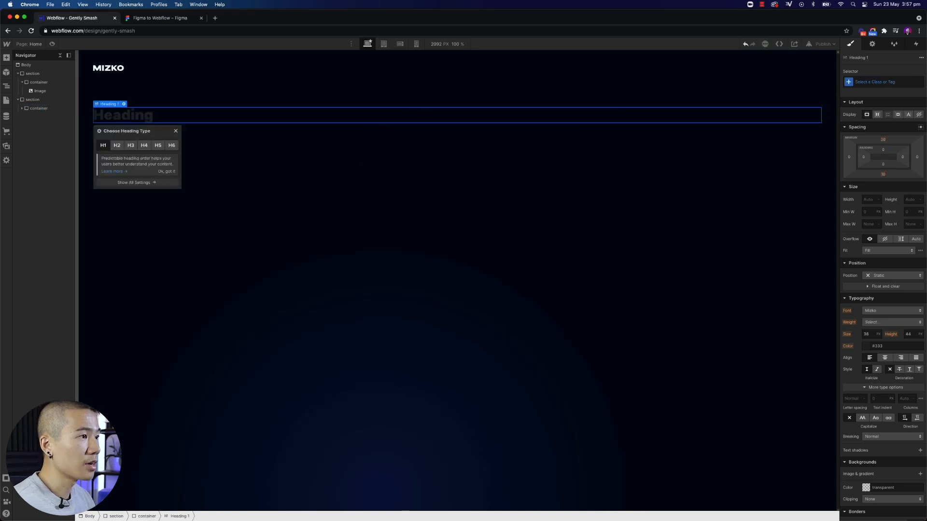
- Assign the new heading the class "heading_1" and close its heading type settings
{"action": "left_click", "coordinate": [874, 84]}
{"action": "type", "text": "heading_1"}
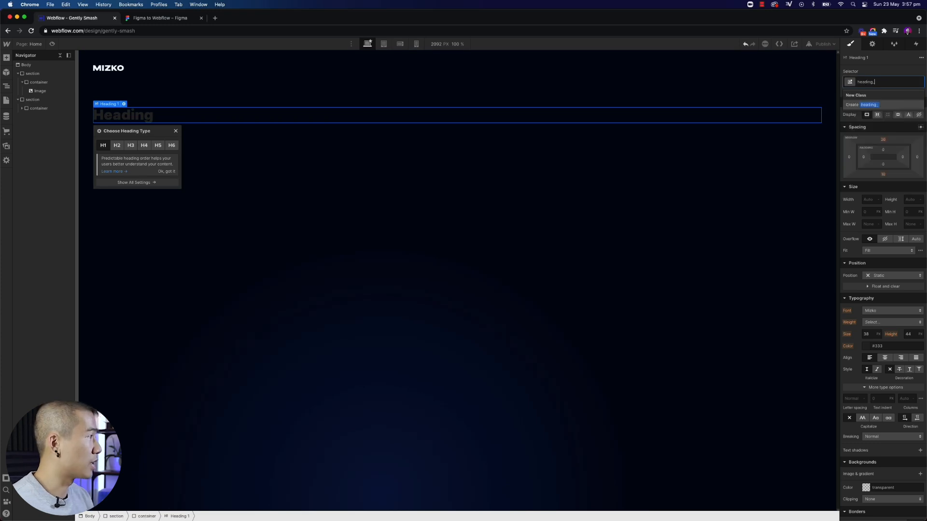
{"action": "key", "text": "Return"}
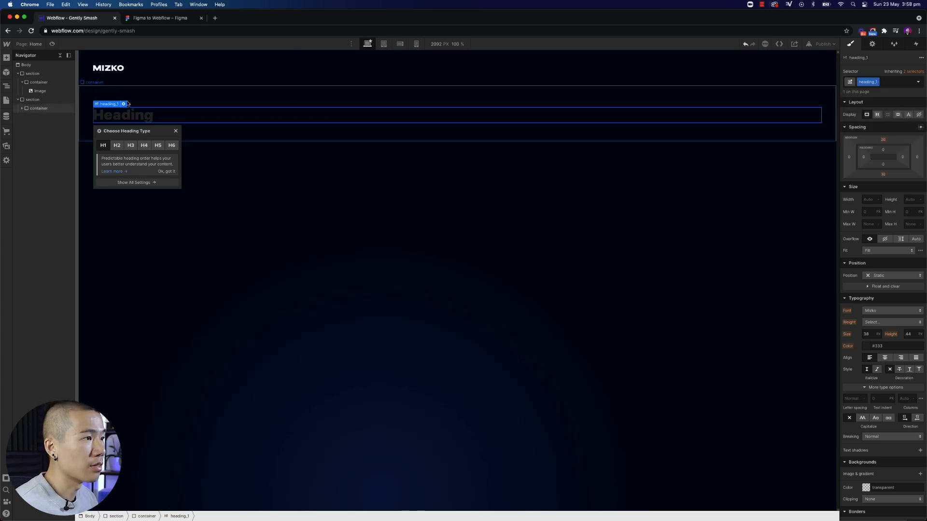
{"action": "left_click", "coordinate": [87, 118]}
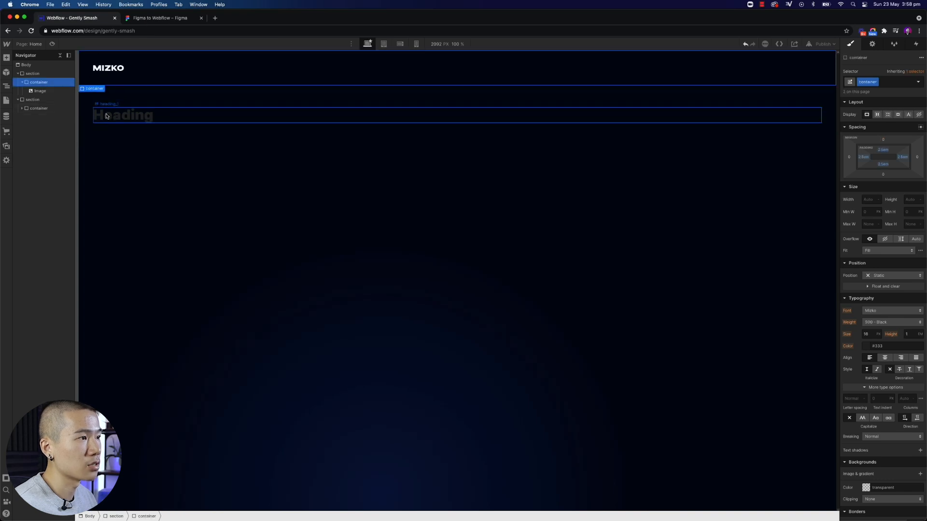
- Inspect the headline's text settings in Figma, and back in Webflow calculate 170/16 with the system search to convert its font size
{"action": "left_click", "coordinate": [160, 17]}
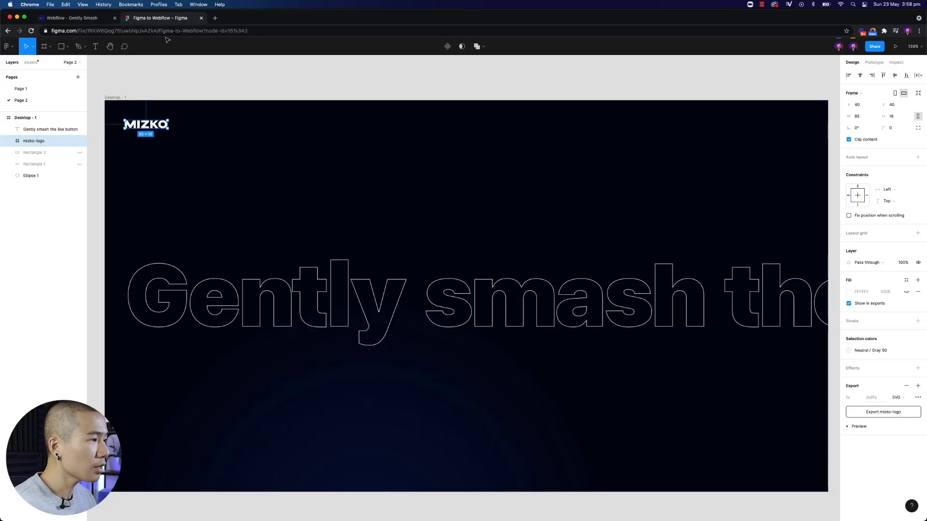
{"action": "left_click", "coordinate": [331, 261]}
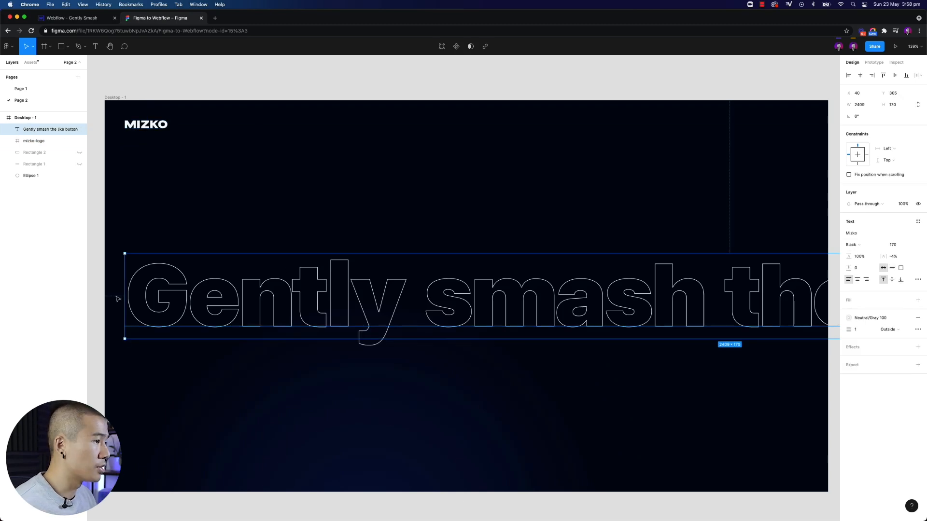
{"action": "left_click", "coordinate": [108, 22]}
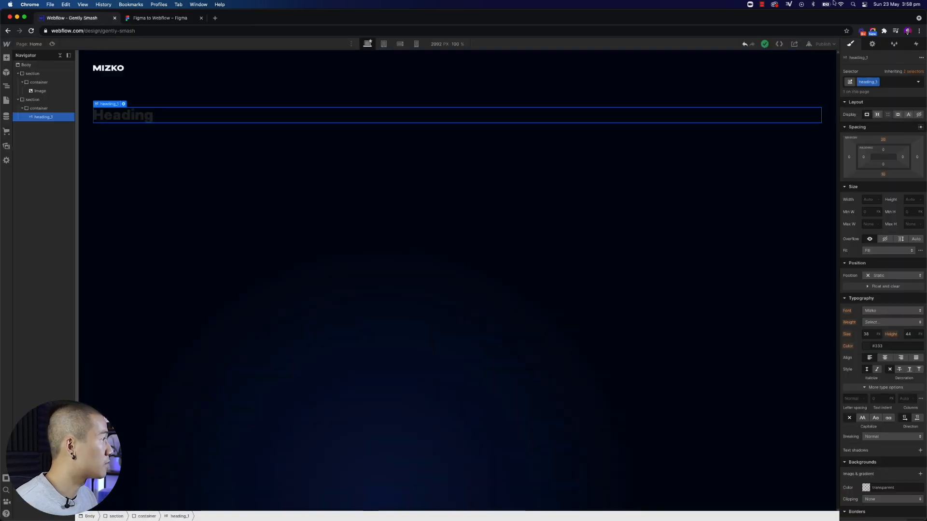
{"action": "left_click", "coordinate": [857, 2]}
{"action": "type", "text": "170/16"}
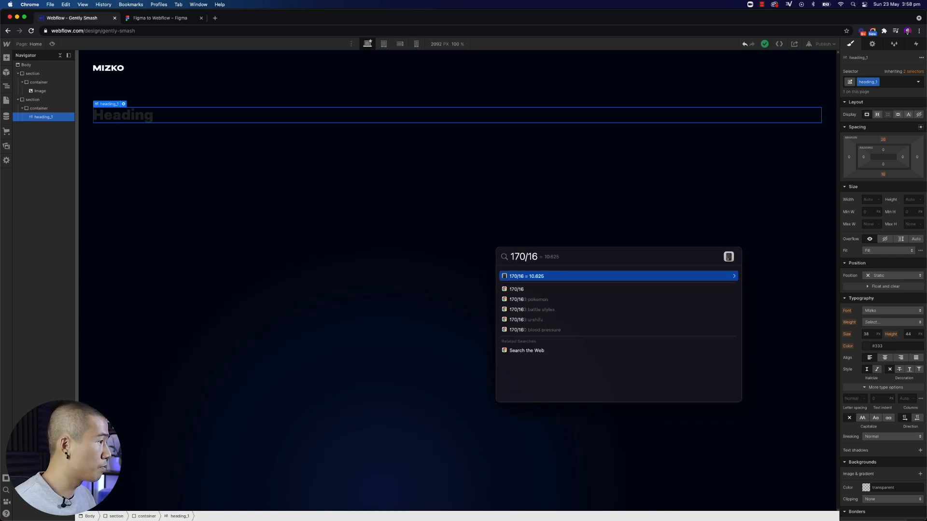
- Set the font size of the heading_1 class to 10.625em
{"action": "left_click", "coordinate": [865, 334]}
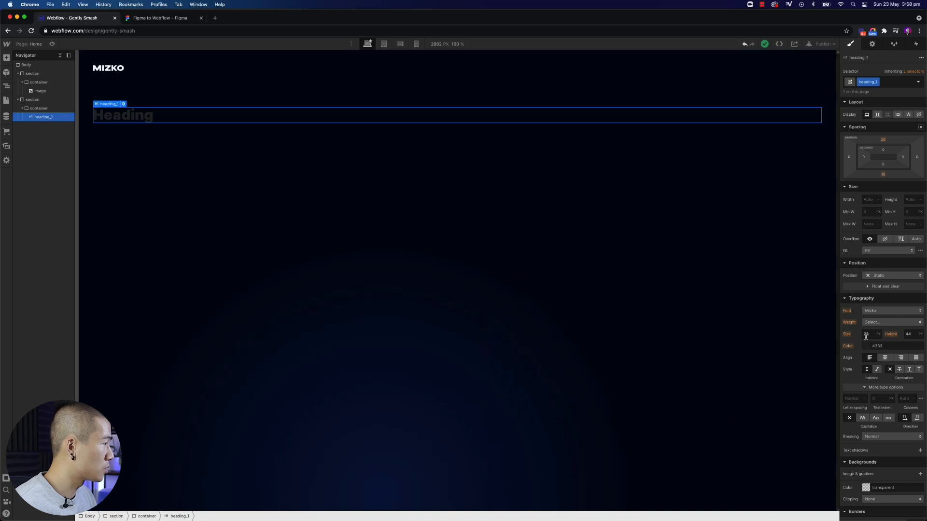
{"action": "type", "text": "106"}
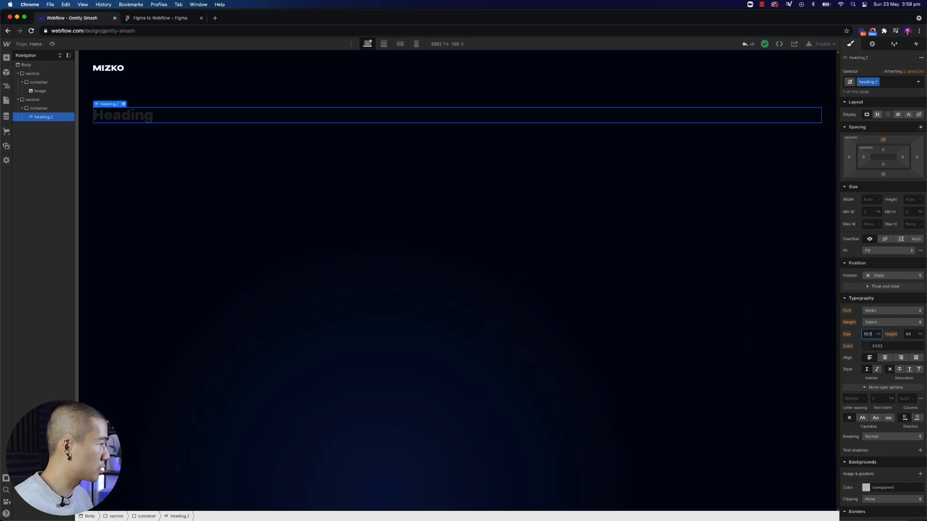
{"action": "type", "text": "0.625em"}
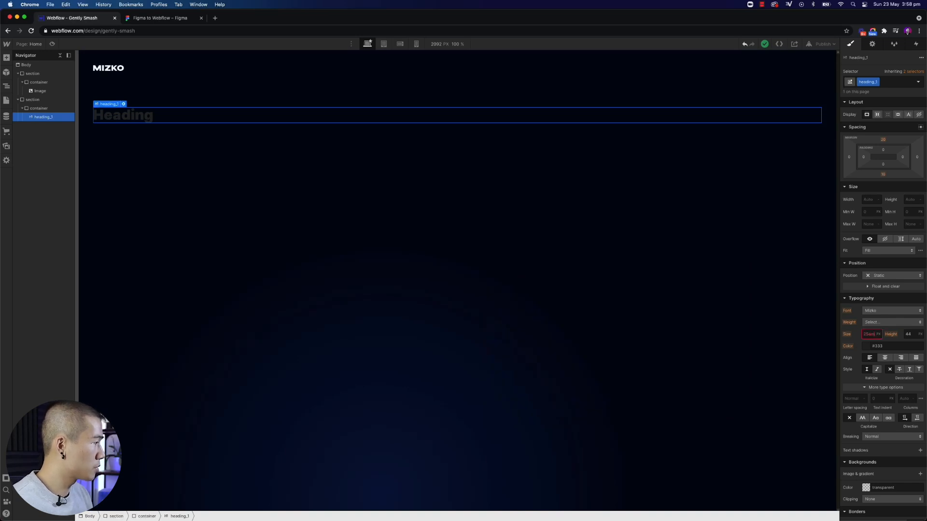
{"action": "key", "text": "Return"}
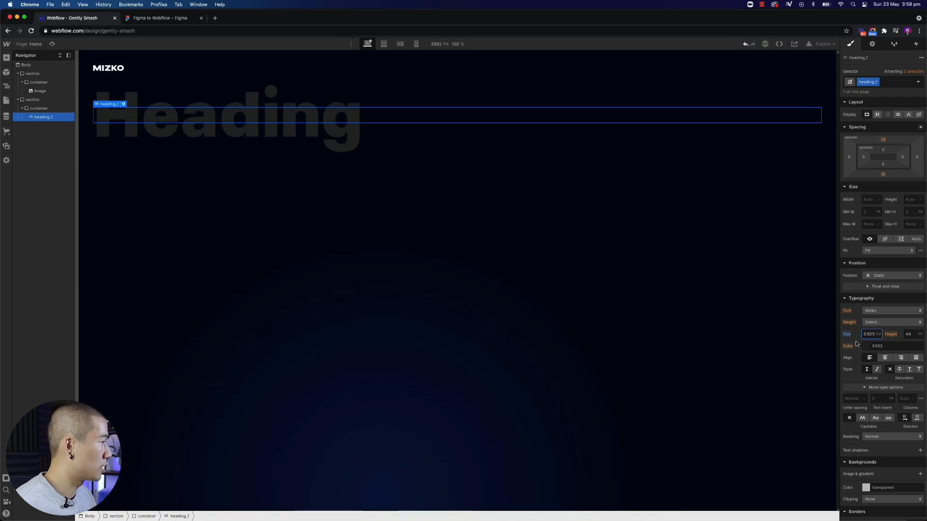
- Set the heading_1 class to font weight 900 - Black and line height 1em
{"action": "left_click", "coordinate": [875, 322]}
{"action": "left_click", "coordinate": [876, 339]}
{"action": "left_click", "coordinate": [909, 334]}
{"action": "type", "text": "1em"}
{"action": "key", "text": "BackSpace"}
{"action": "key", "text": "BackSpace"}
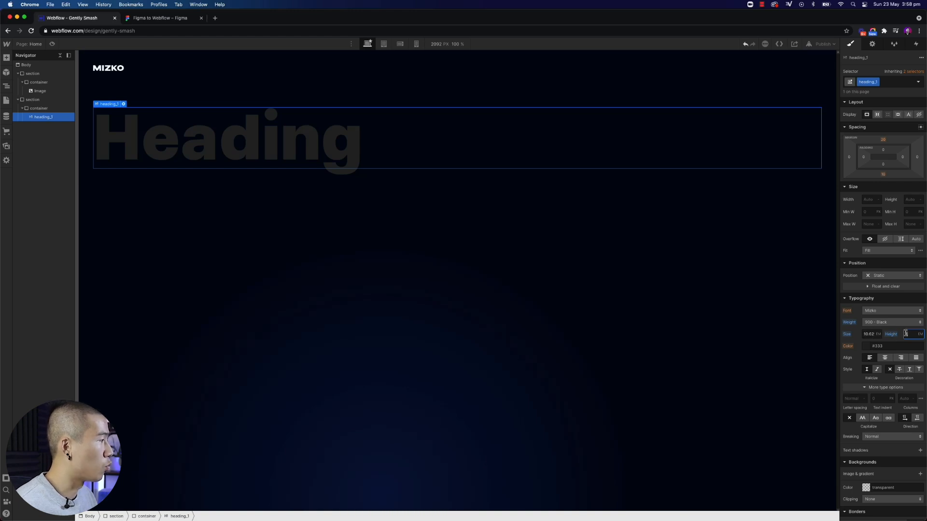
{"action": "left_click", "coordinate": [867, 335]}
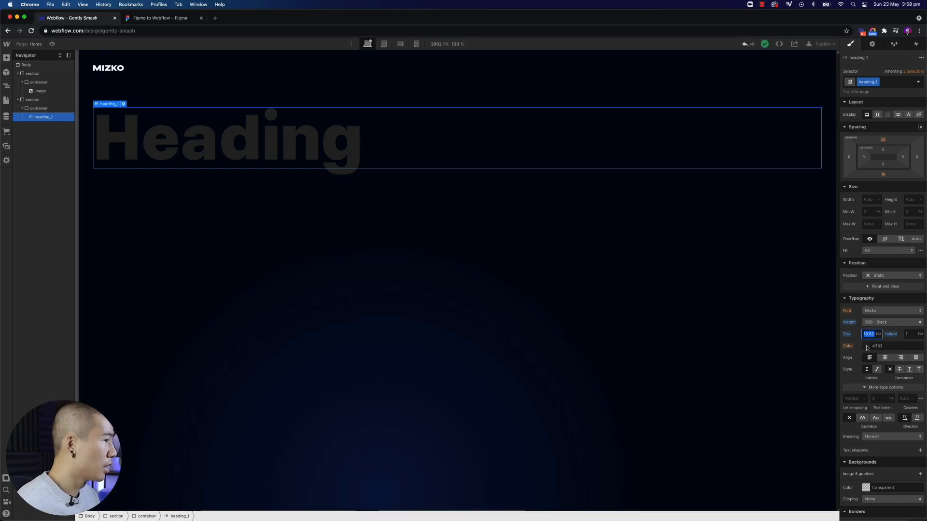
- Copy the full headline text from the Figma design and return to Webflow
{"action": "left_click", "coordinate": [167, 18]}
{"action": "left_click", "coordinate": [94, 20]}
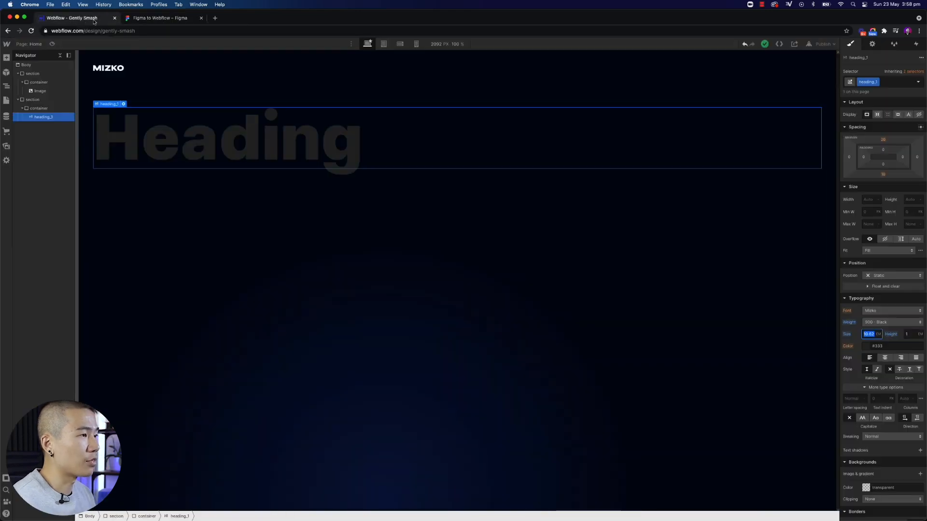
{"action": "left_click", "coordinate": [160, 18]}
{"action": "double_click", "coordinate": [161, 298]}
{"action": "left_click", "coordinate": [156, 285]}
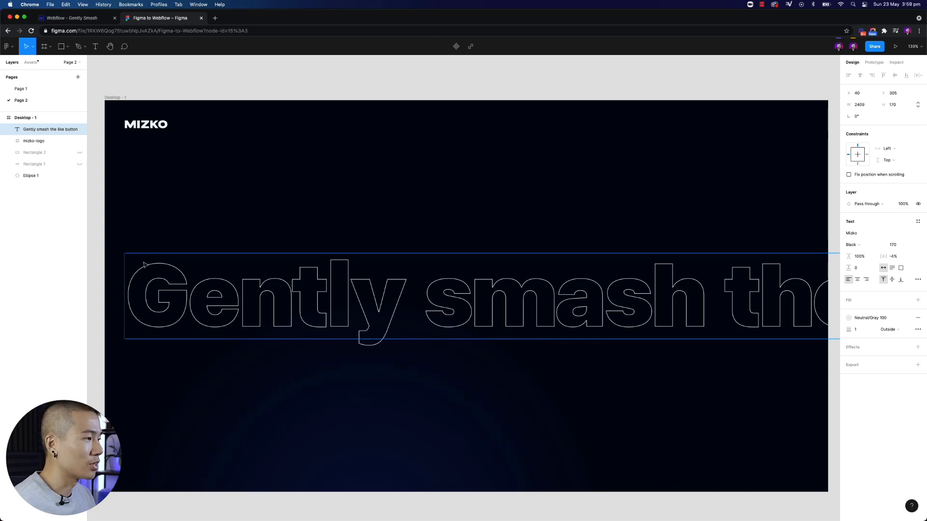
{"action": "key", "text": "super+a"}
{"action": "key", "text": "super+c"}
{"action": "left_click", "coordinate": [89, 19]}
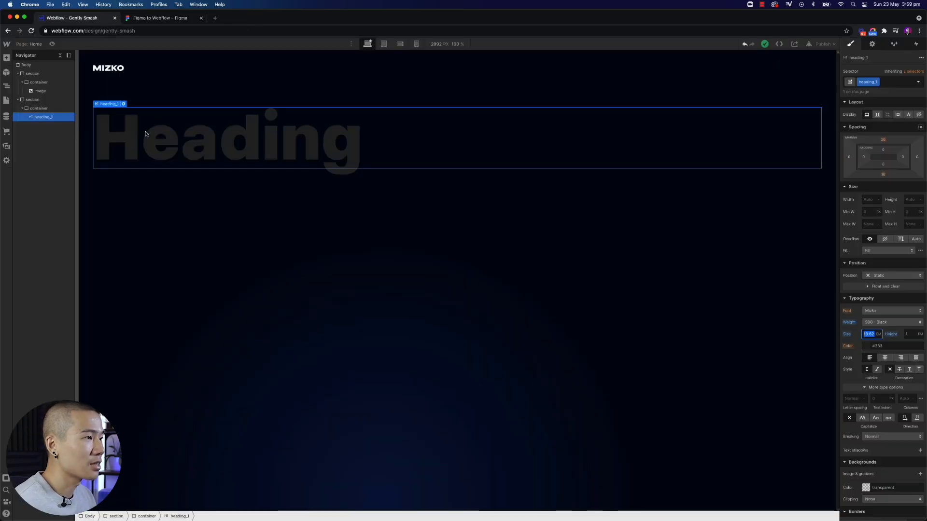
- Replace the heading's placeholder text with the copied "Gently smash the like button" and reselect the heading
{"action": "double_click", "coordinate": [143, 132]}
{"action": "key", "text": "super+v"}
{"action": "left_click", "coordinate": [246, 256]}
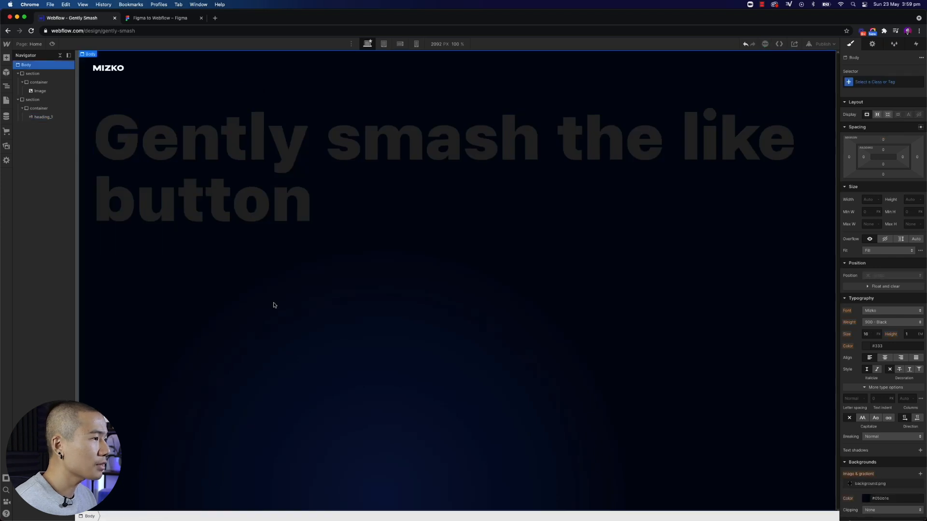
{"action": "left_click", "coordinate": [278, 155]}
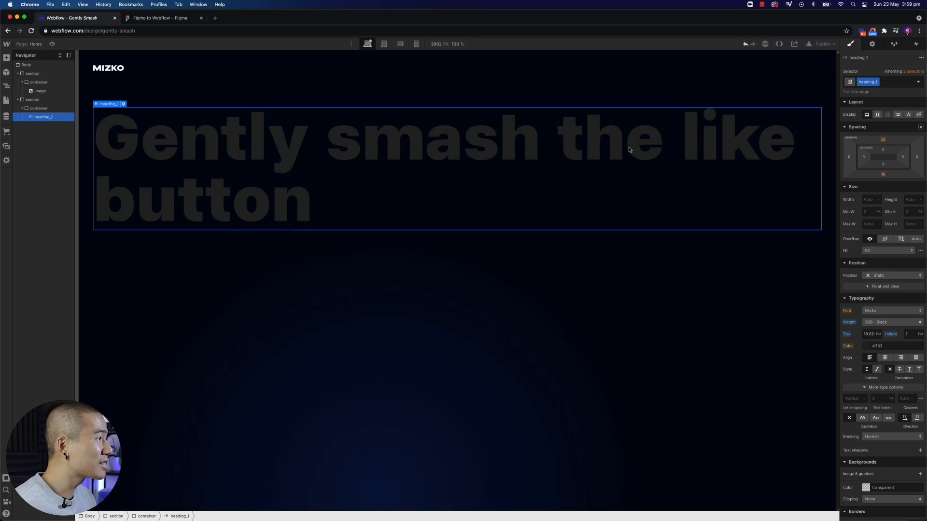
- Examine in Figma how the headline extends beyond the frame by shifting it sideways, undo the shift and return to Webflow
{"action": "left_click", "coordinate": [146, 19]}
{"action": "left_click", "coordinate": [352, 164]}
{"action": "left_click", "coordinate": [530, 209]}
{"action": "left_click", "coordinate": [607, 272]}
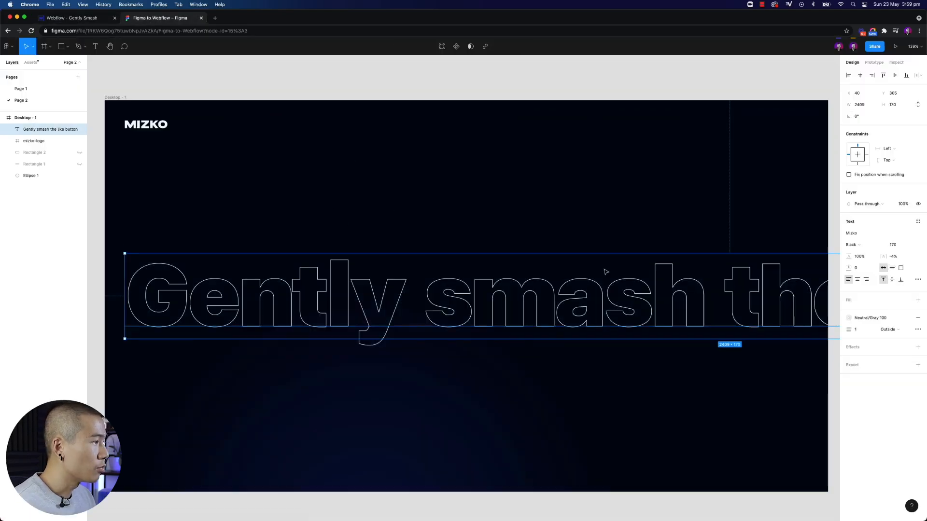
{"action": "left_click_drag", "start_coordinate": [803, 304], "coordinate": [452, 316]}
{"action": "key", "text": "super+z"}
{"action": "left_click", "coordinate": [77, 19]}
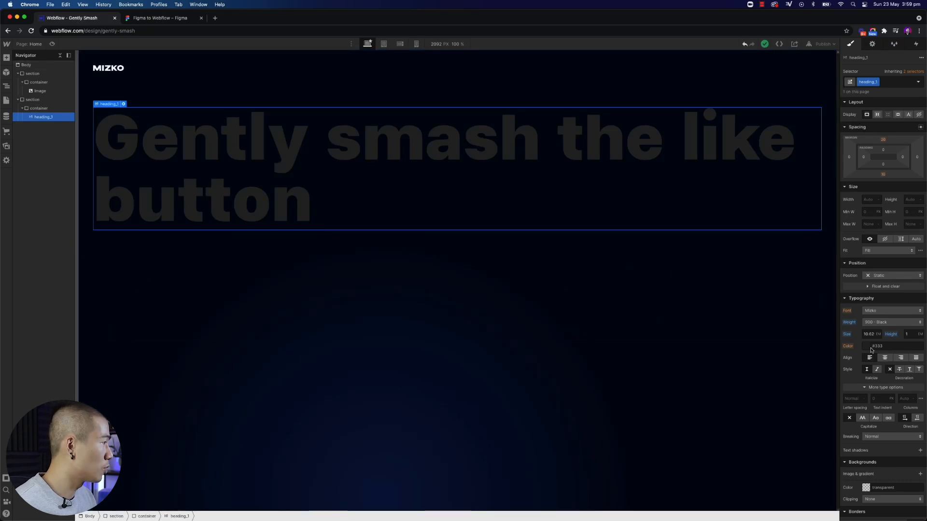
- Set the text breaking of the heading_1 class to No Wrap and deselect the heading
{"action": "scroll", "coordinate": [877, 371], "scroll_direction": "down", "scroll_amount": 2}
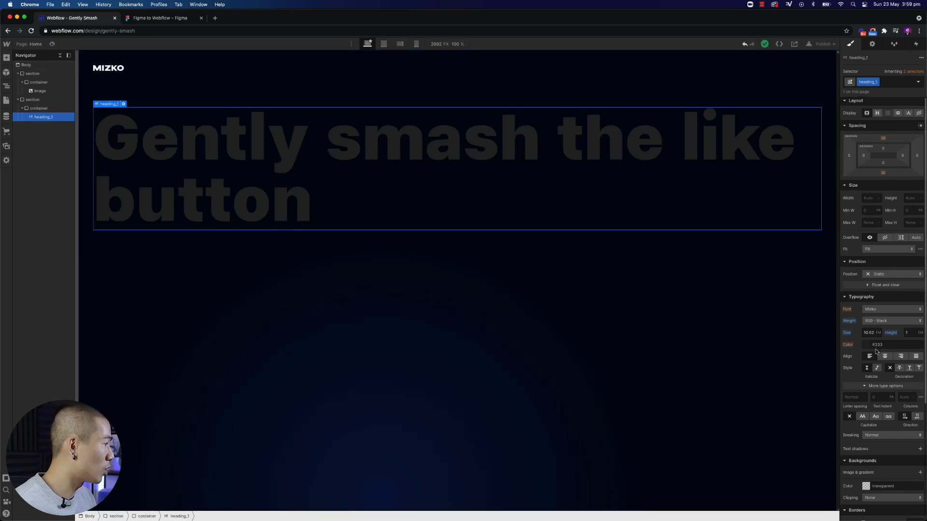
{"action": "scroll", "coordinate": [879, 404], "scroll_direction": "down", "scroll_amount": 2}
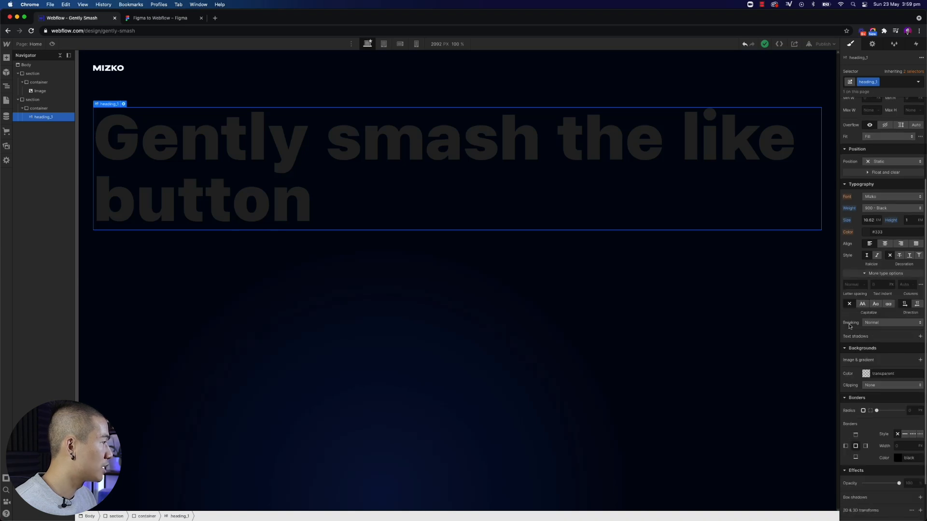
{"action": "left_click", "coordinate": [888, 323]}
{"action": "left_click", "coordinate": [894, 335]}
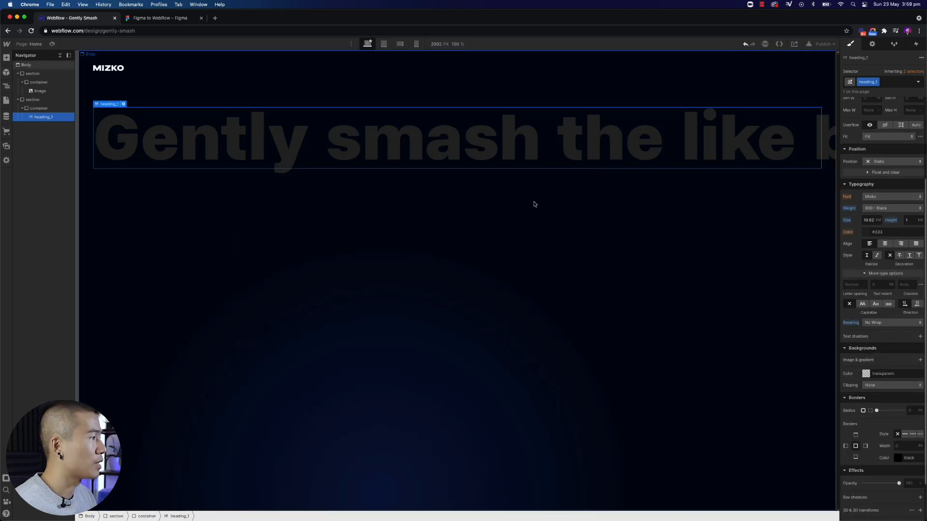
{"action": "left_click", "coordinate": [642, 210]}
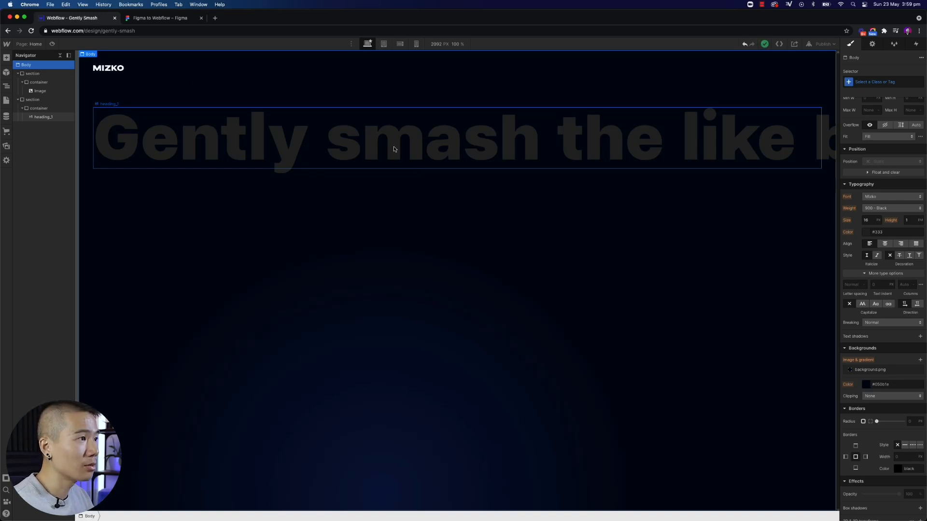
{"action": "left_click", "coordinate": [143, 30]}
{"action": "type", "text": "<"}
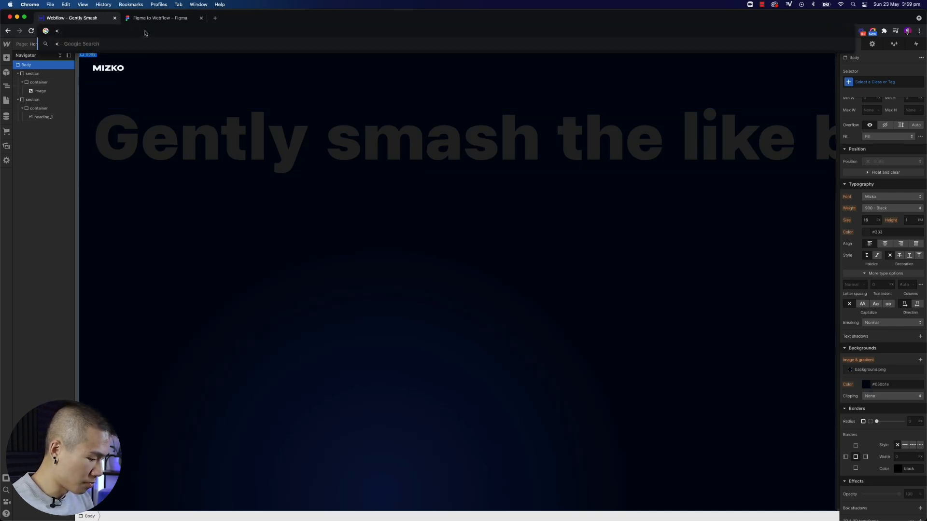
{"action": "type", "text": "br>"}
{"action": "key", "text": "super+a"}
{"action": "key", "text": "super+x"}
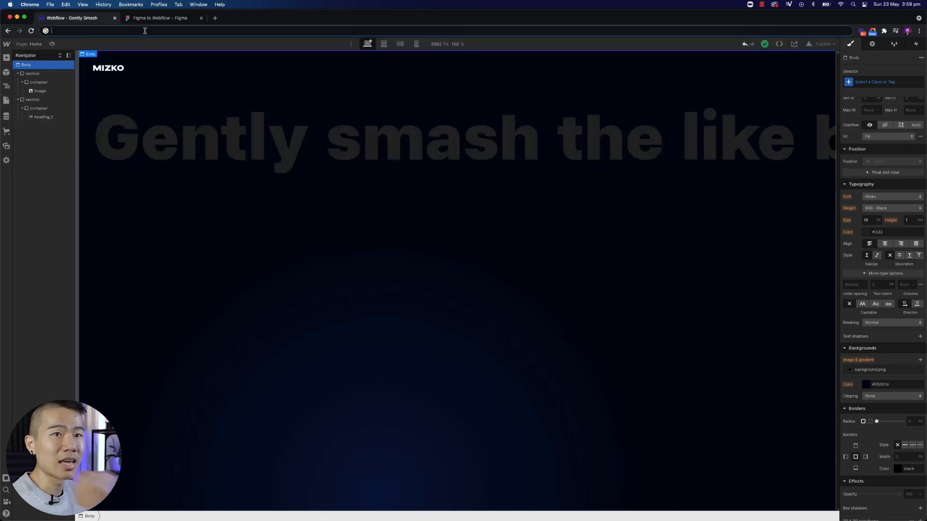
- Duplicate the heading_1 element within the container and select the original heading
{"action": "left_click", "coordinate": [178, 160]}
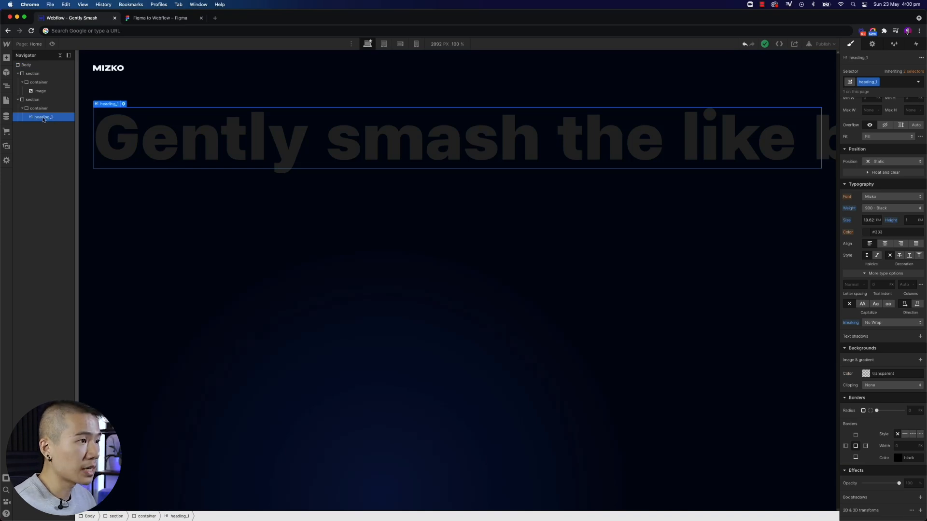
{"action": "key", "text": "super+d"}
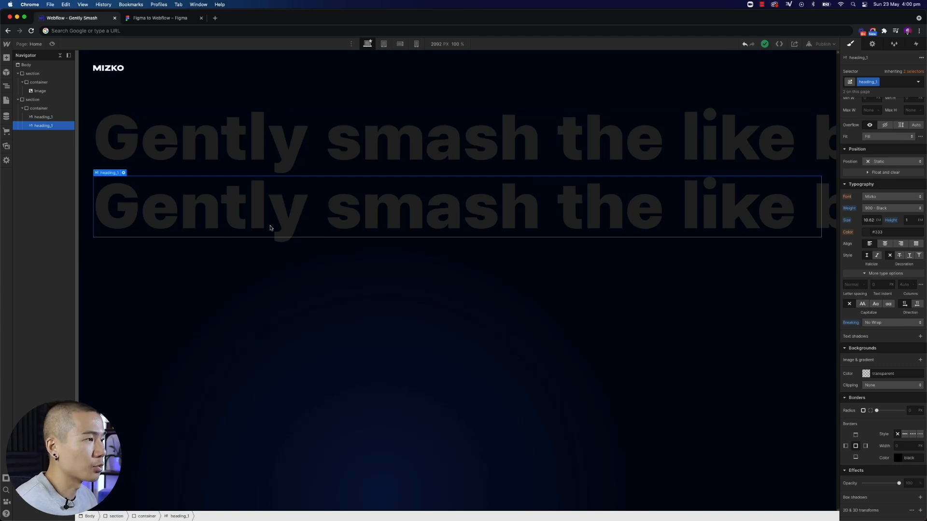
{"action": "left_click", "coordinate": [306, 145]}
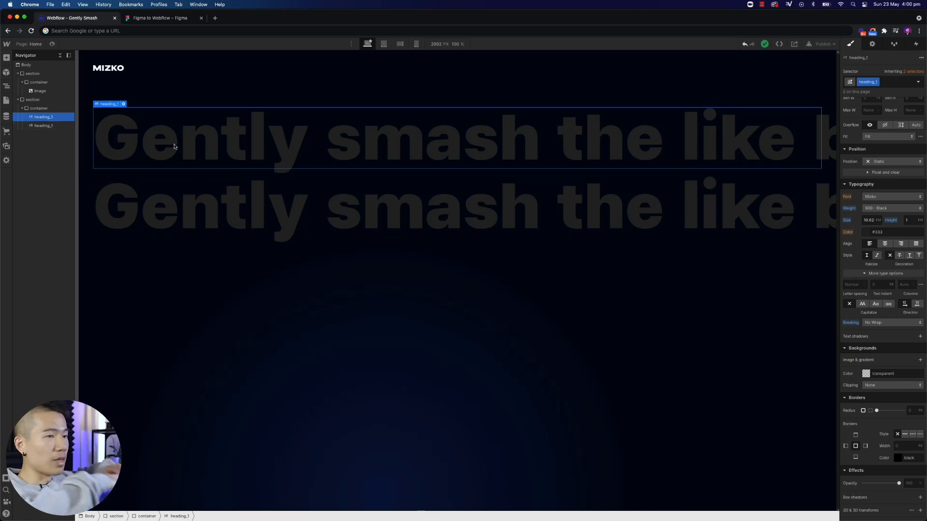
- Add a Div Block inside the second section's container, below the two headings
{"action": "left_click", "coordinate": [38, 112]}
{"action": "key", "text": "super+e"}
{"action": "type", "text": "div"}
{"action": "key", "text": "Return"}
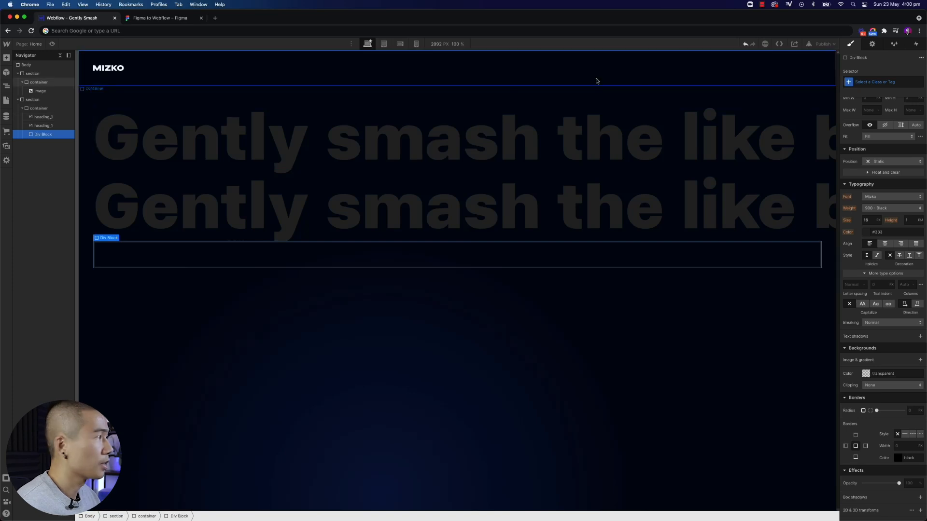
- Give the new Div Block the class heading_wrap and nest both heading_1 elements inside it
{"action": "left_click", "coordinate": [877, 83]}
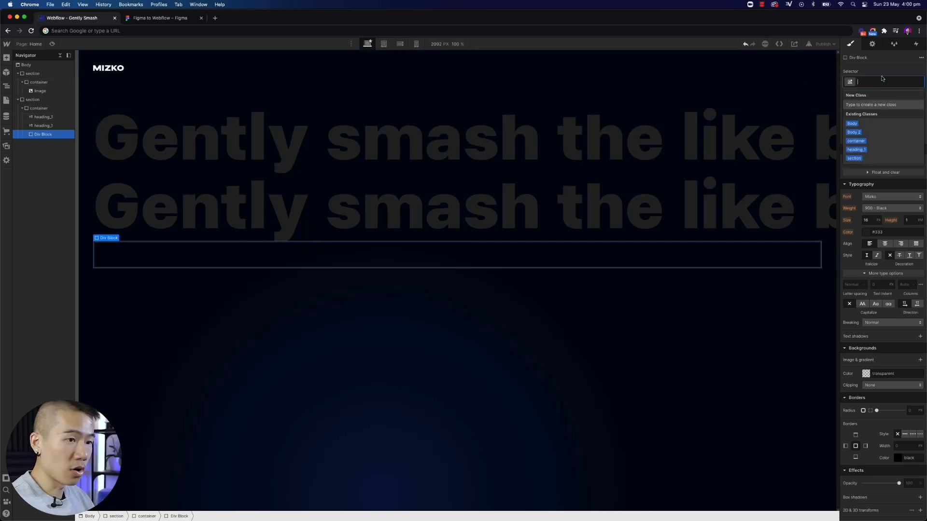
{"action": "type", "text": "heading_wrap"}
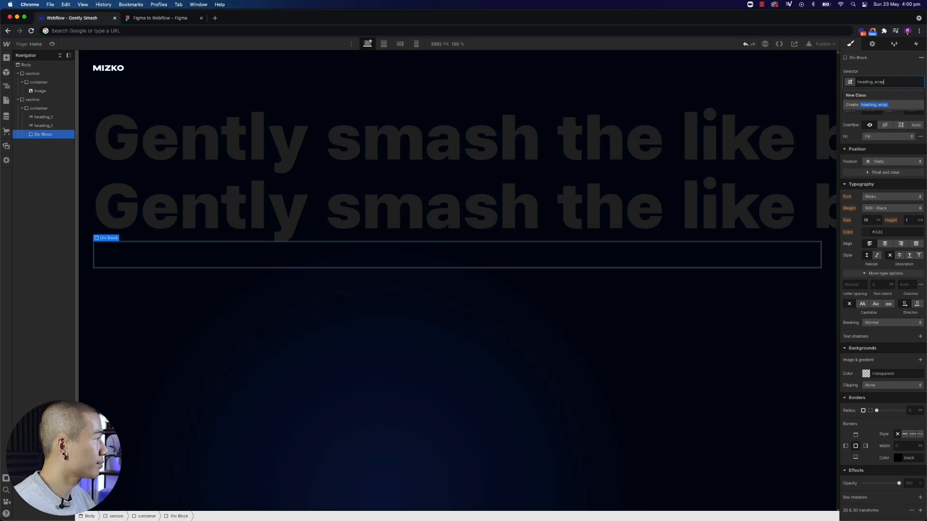
{"action": "key", "text": "Return"}
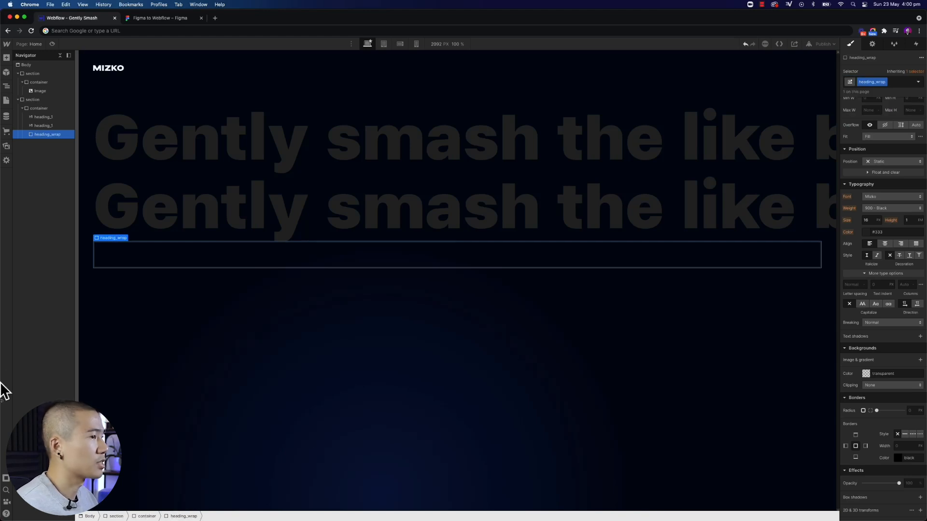
{"action": "mouse_move", "coordinate": [53, 137]}
{"action": "left_mouse_down"}
{"action": "mouse_move", "coordinate": [45, 116]}
{"action": "mouse_move", "coordinate": [52, 127]}
{"action": "left_mouse_up"}
- Set the heading_wrap block's display to Flex with a horizontal direction
{"action": "left_click", "coordinate": [48, 118]}
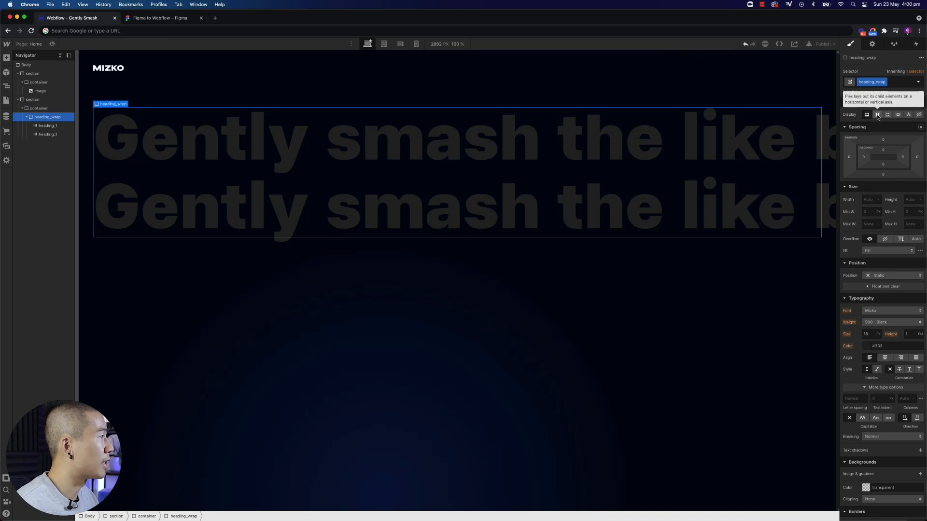
{"action": "left_click", "coordinate": [877, 116]}
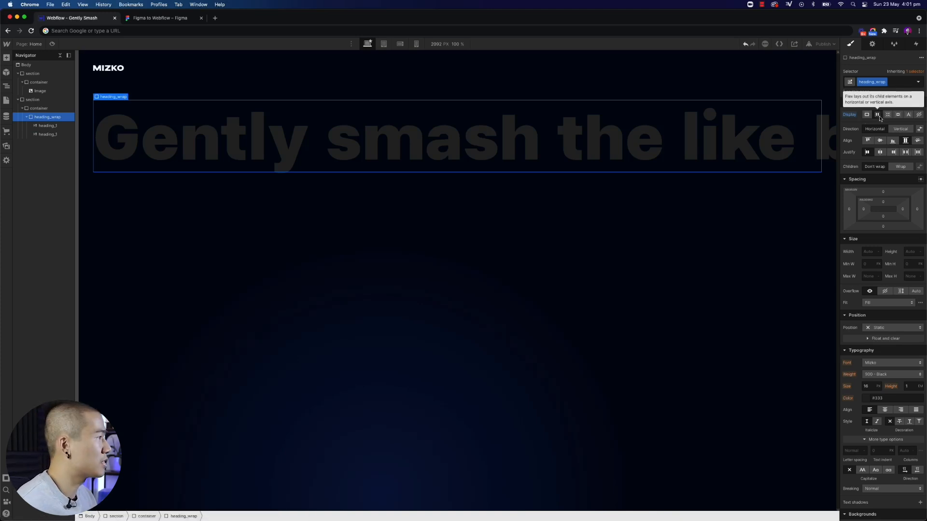
{"action": "left_click", "coordinate": [900, 128]}
{"action": "left_click", "coordinate": [875, 128]}
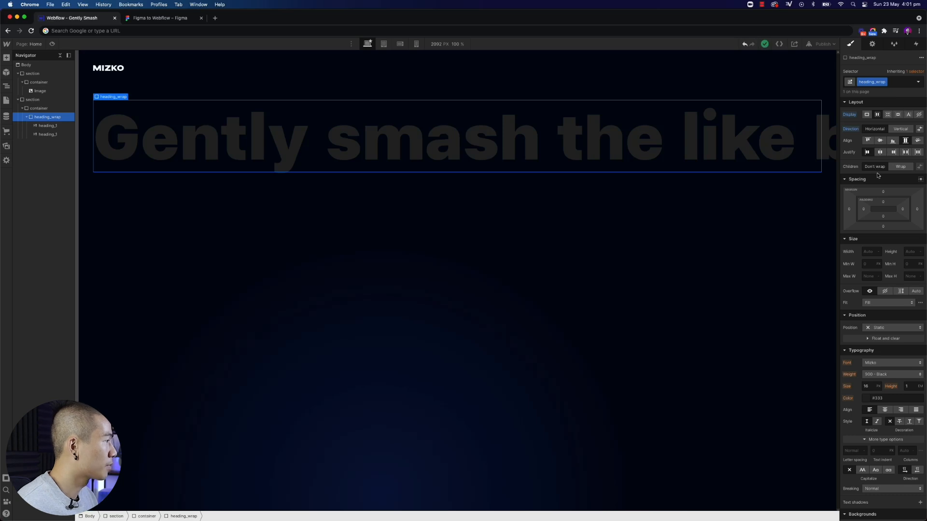
{"action": "scroll", "coordinate": [877, 175], "scroll_direction": "down", "scroll_amount": 1}
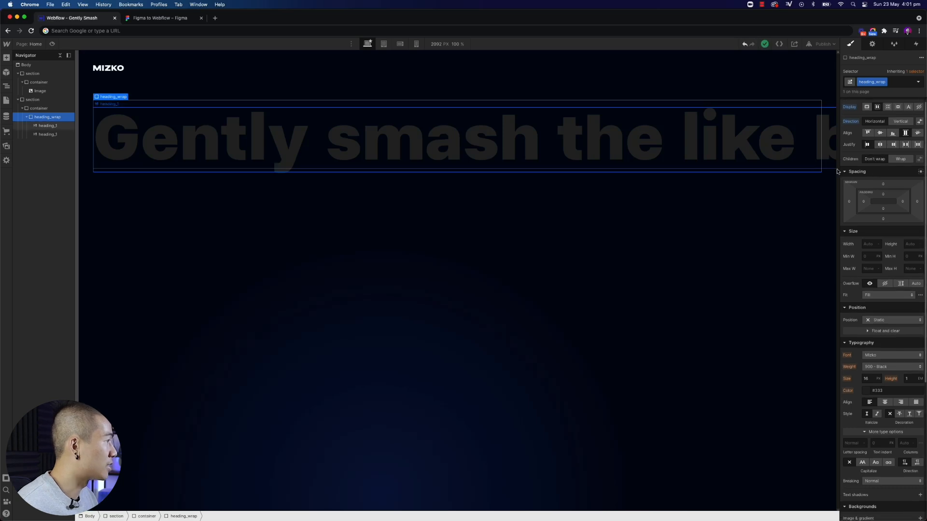
- Preview the page to examine how the two headings run side by side, and select the first heading_1
{"action": "left_click", "coordinate": [52, 45]}
{"action": "left_click_drag", "start_coordinate": [176, 136], "coordinate": [24, 145]}
{"action": "scroll", "coordinate": [24, 145], "scroll_direction": "left", "scroll_amount": 10}
{"action": "left_click", "coordinate": [77, 137]}
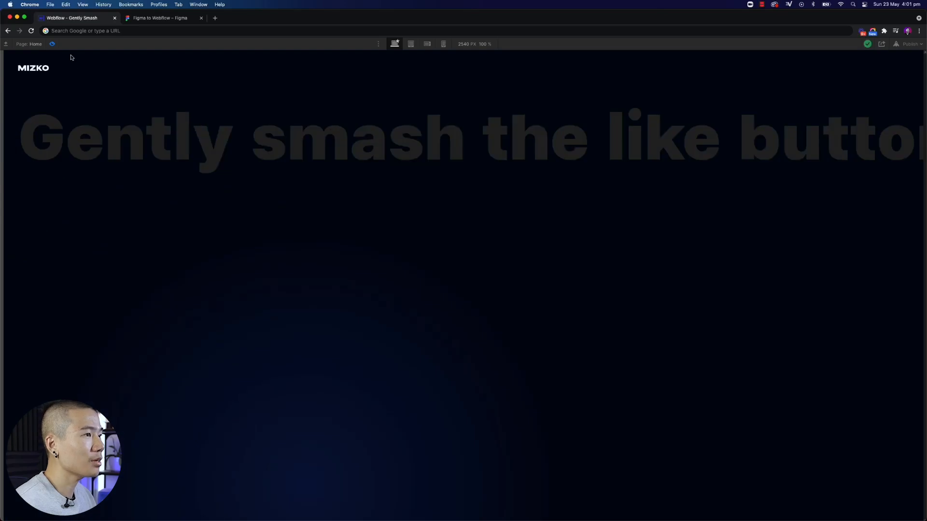
{"action": "left_click", "coordinate": [52, 43]}
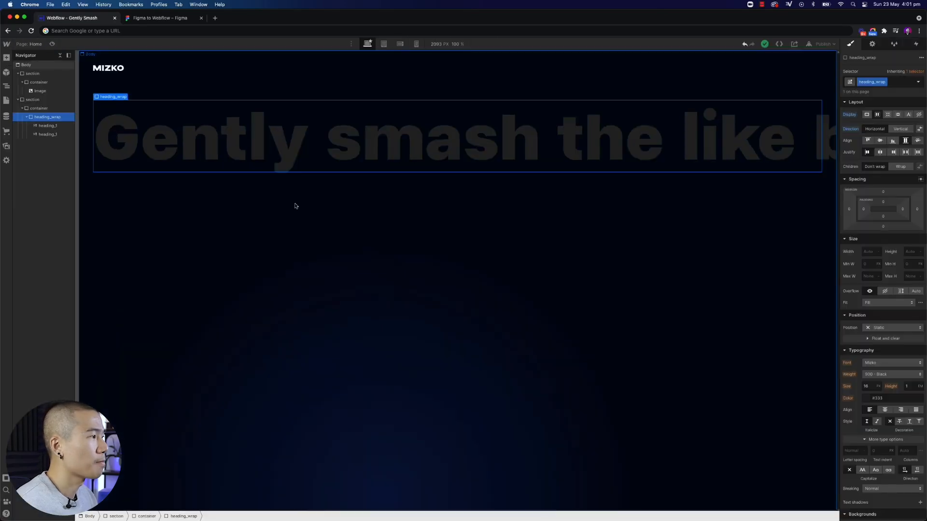
{"action": "left_click", "coordinate": [276, 166]}
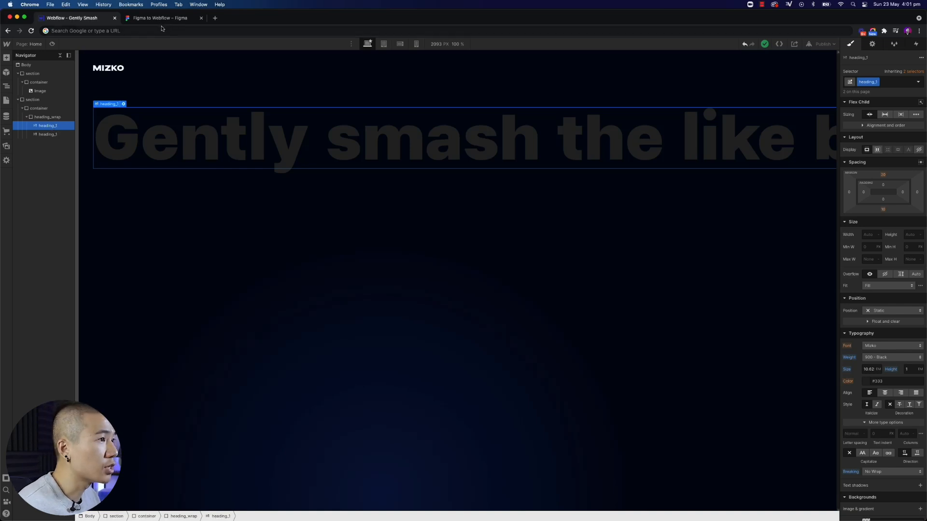
{"action": "left_click", "coordinate": [52, 44]}
{"action": "left_click_drag", "start_coordinate": [715, 146], "coordinate": [831, 136]}
{"action": "left_click", "coordinate": [785, 139]}
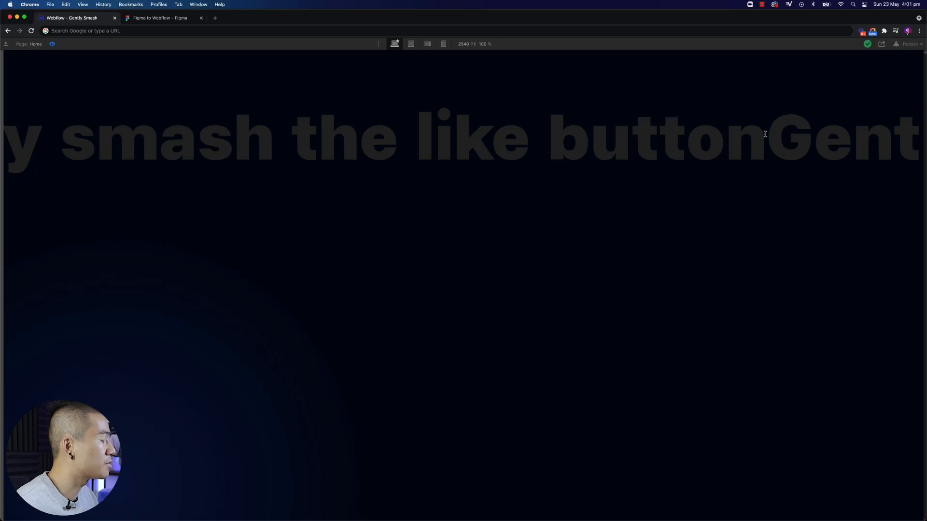
{"action": "left_click", "coordinate": [53, 44]}
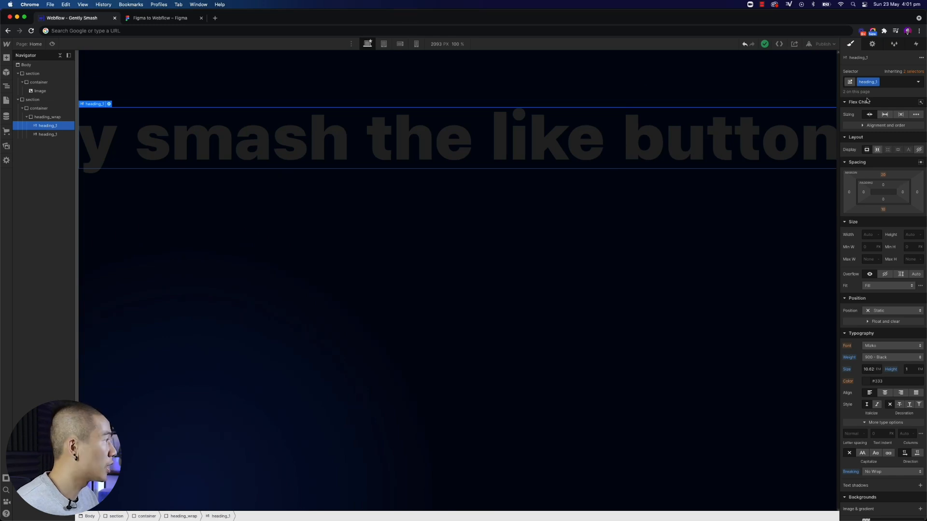
- Set the right margin of the heading_1 class to 0.25em and check the gap between the headings in preview
{"action": "left_click", "coordinate": [916, 193]}
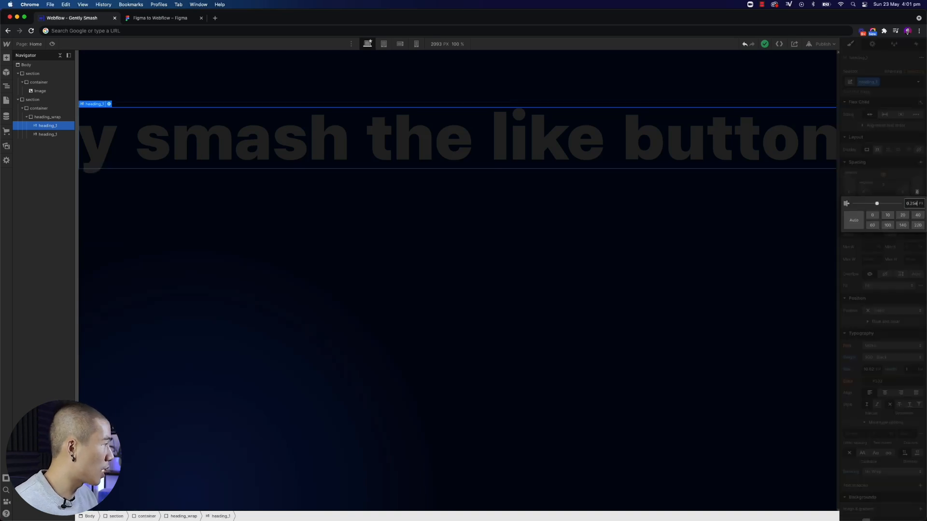
{"action": "key", "text": "Return"}
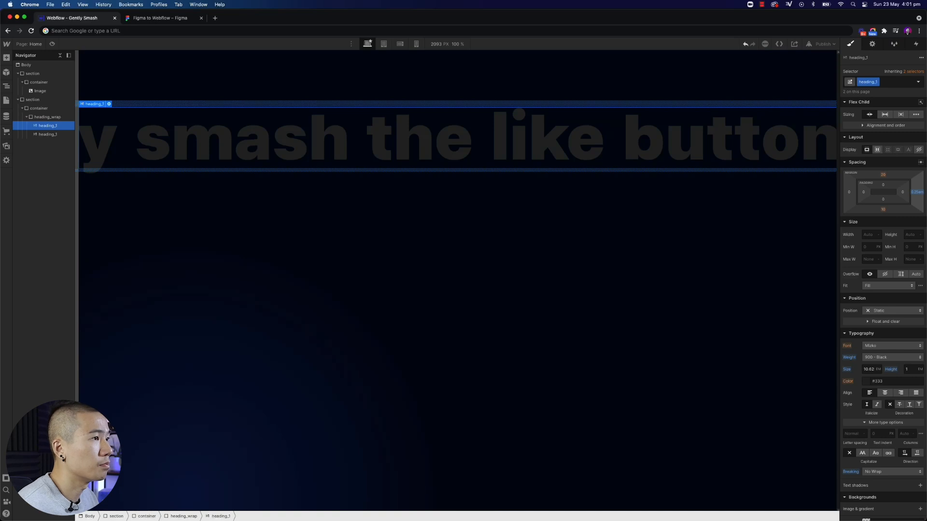
{"action": "key", "text": "super+shift+p"}
{"action": "left_click_drag", "start_coordinate": [324, 149], "coordinate": [141, 135]}
{"action": "left_click", "coordinate": [140, 134]}
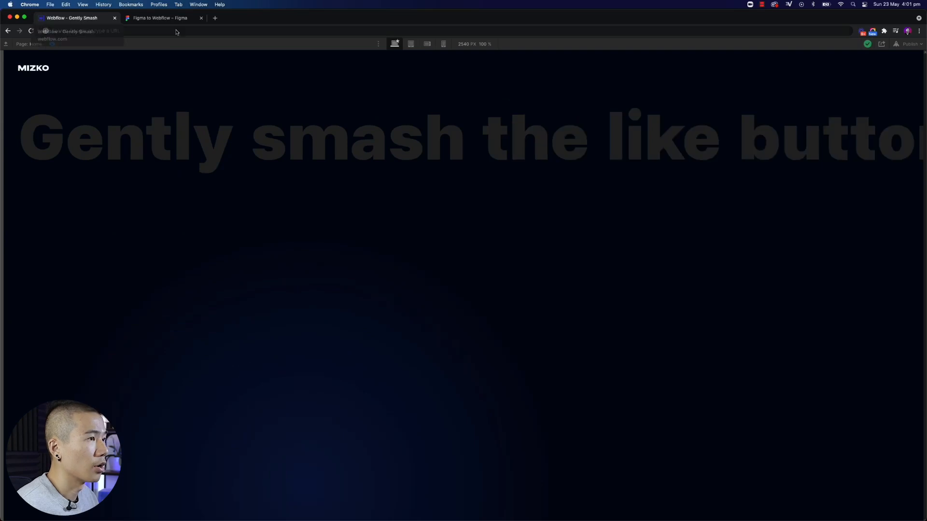
{"action": "left_click", "coordinate": [51, 44]}
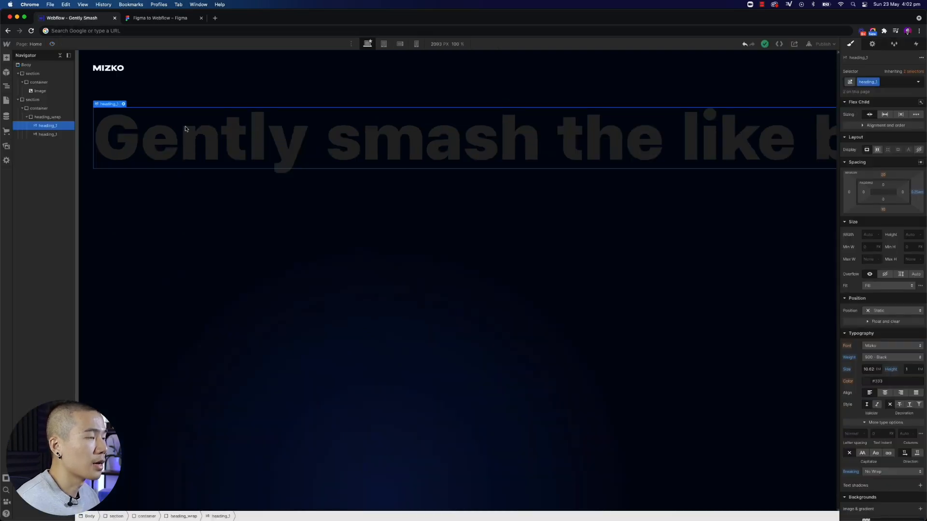
- Check the sideways overflow in preview and set the overflow of the second section's container to Hidden
{"action": "key", "text": "super+shift+p"}
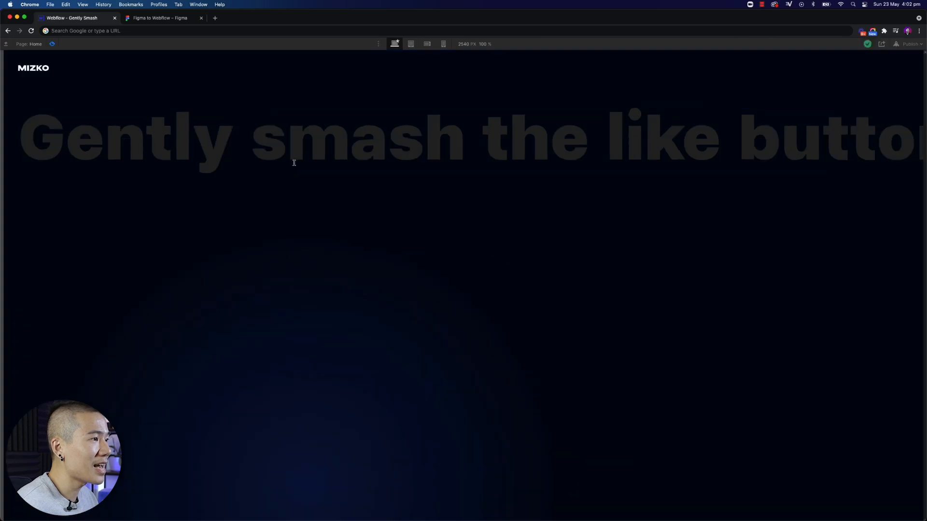
{"action": "left_click_drag", "start_coordinate": [323, 153], "coordinate": [925, 146]}
{"action": "left_click", "coordinate": [335, 144]}
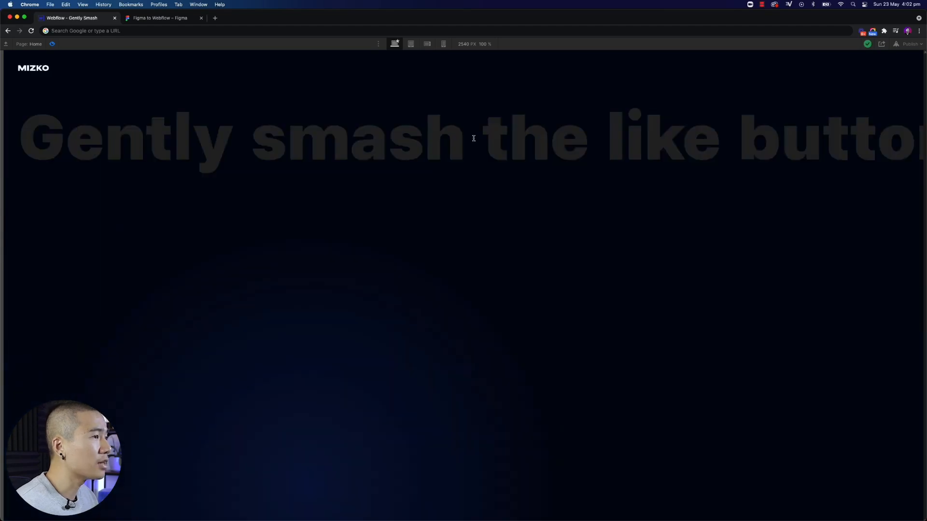
{"action": "left_click", "coordinate": [52, 44]}
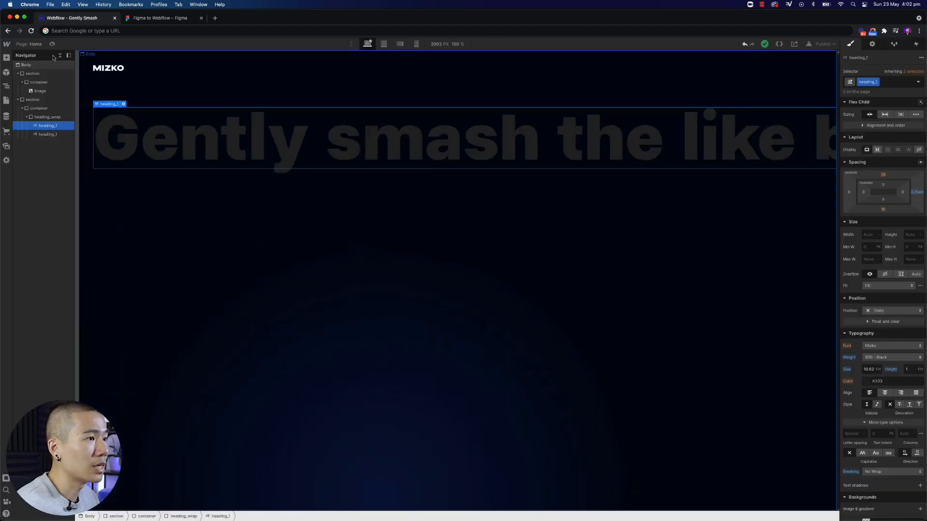
{"action": "left_click", "coordinate": [39, 109]}
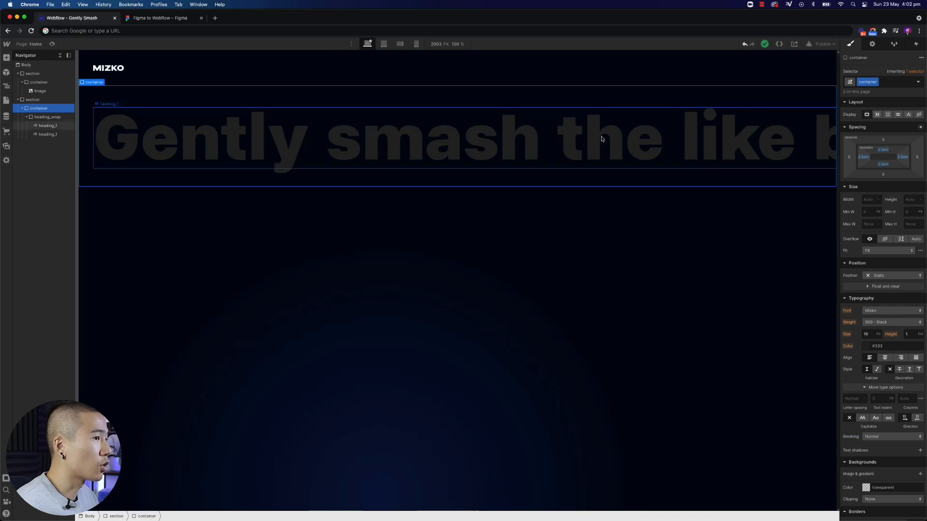
{"action": "left_click", "coordinate": [884, 240]}
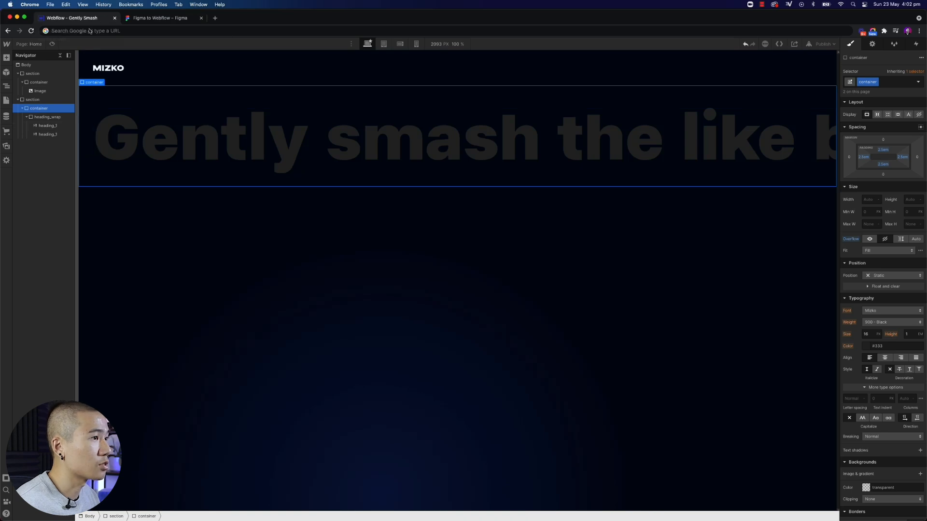
- Preview the page and examine whether the headline is cut off at the page edge without sideways scrolling
{"action": "left_click", "coordinate": [52, 45]}
{"action": "left_click_drag", "start_coordinate": [742, 146], "coordinate": [919, 126]}
{"action": "left_click", "coordinate": [915, 125]}
{"action": "left_click_drag", "start_coordinate": [742, 150], "coordinate": [920, 147]}
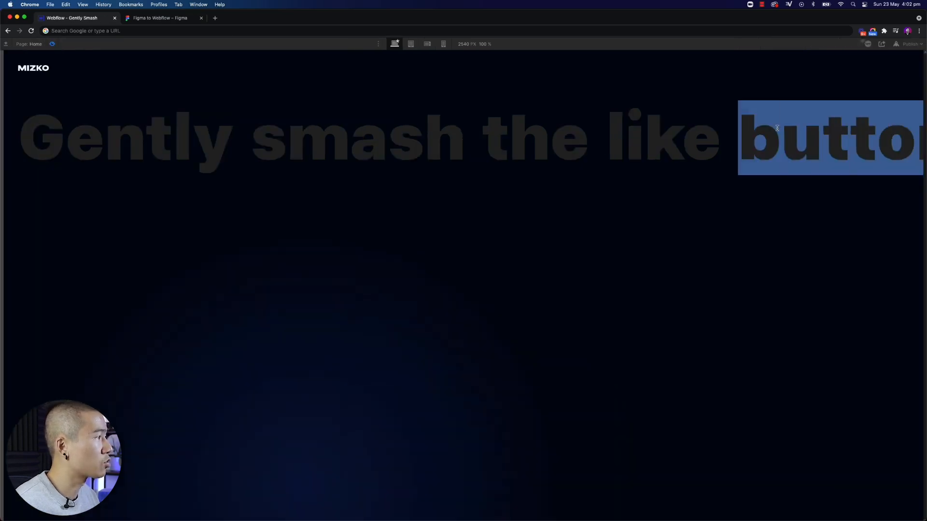
{"action": "left_click_drag", "start_coordinate": [607, 144], "coordinate": [892, 143]}
{"action": "left_click", "coordinate": [919, 132]}
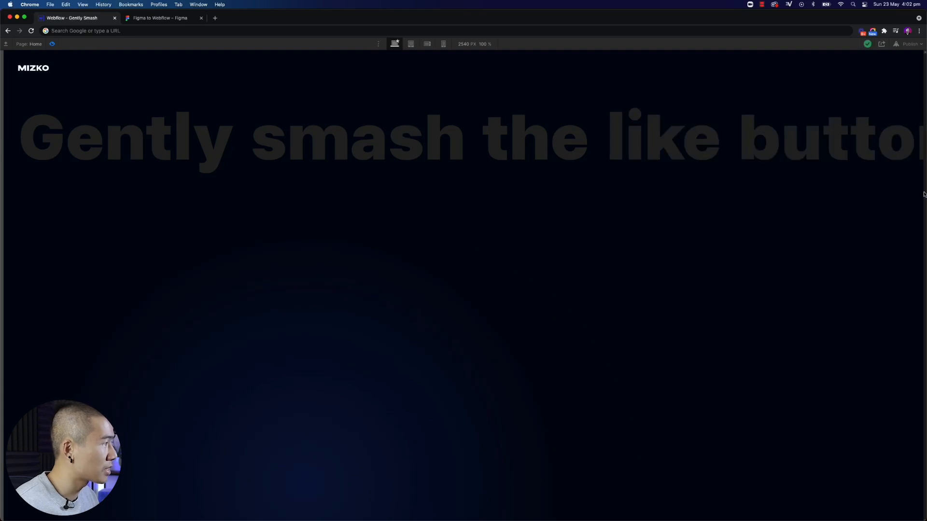
{"action": "left_click", "coordinate": [52, 44]}
{"action": "left_click", "coordinate": [53, 44]}
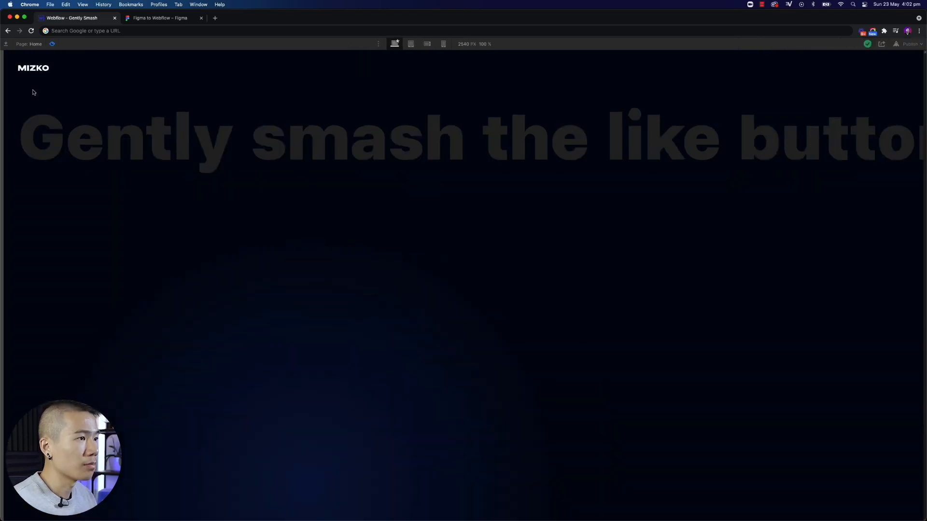
{"action": "left_click_drag", "start_coordinate": [20, 139], "coordinate": [923, 145]}
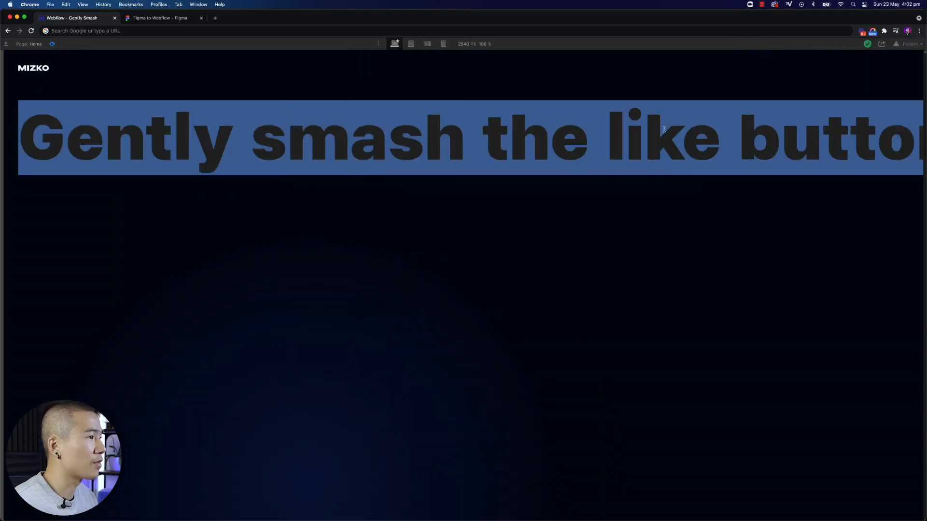
{"action": "left_click", "coordinate": [389, 145]}
{"action": "left_click", "coordinate": [49, 43]}
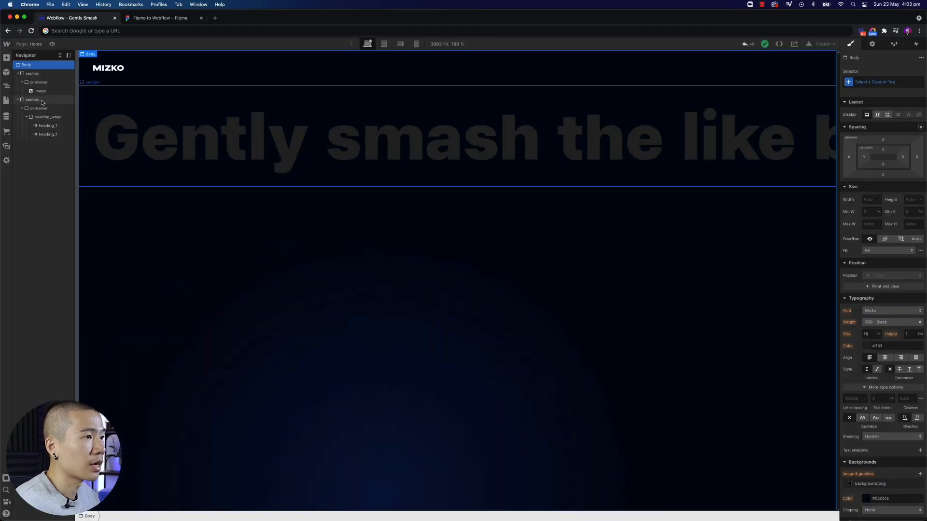
- Add the combo class is--heading-wrap to the container of the second section
{"action": "left_click", "coordinate": [42, 101]}
{"action": "left_click", "coordinate": [18, 99]}
{"action": "left_click", "coordinate": [17, 100]}
{"action": "left_click", "coordinate": [38, 108]}
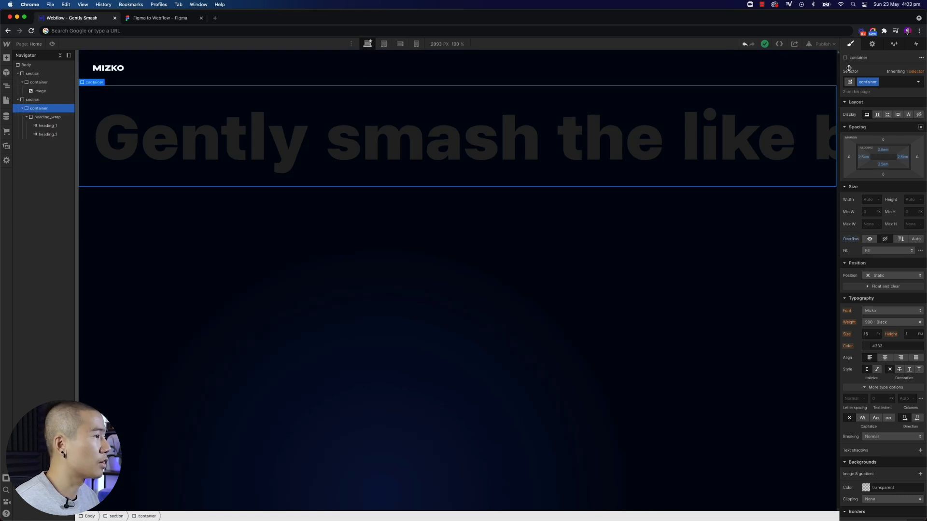
{"action": "left_click", "coordinate": [886, 82]}
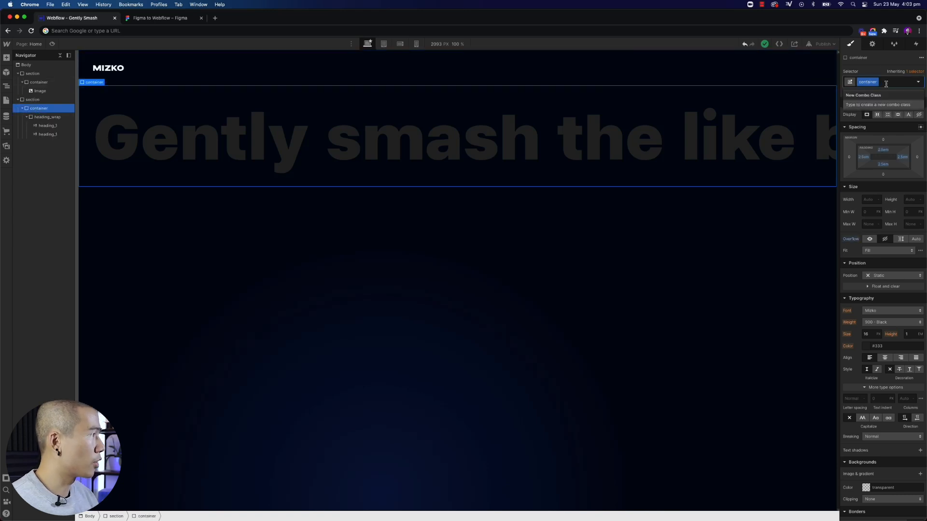
{"action": "type", "text": "is"}
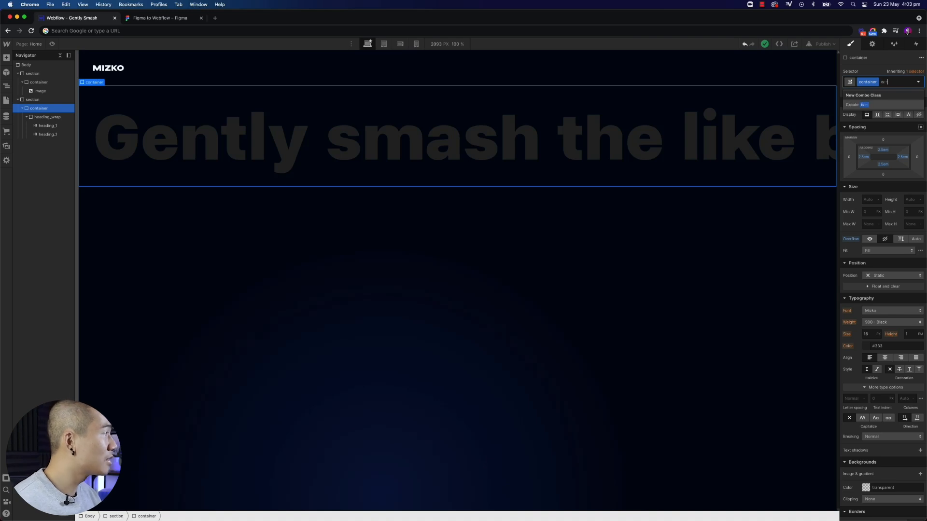
{"action": "type", "text": "--heading-wrap"}
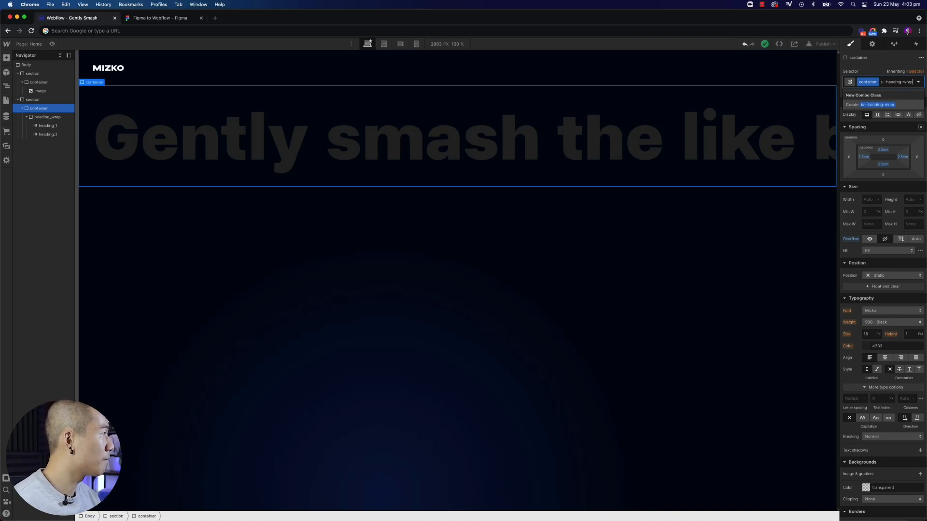
{"action": "key", "text": "Return"}
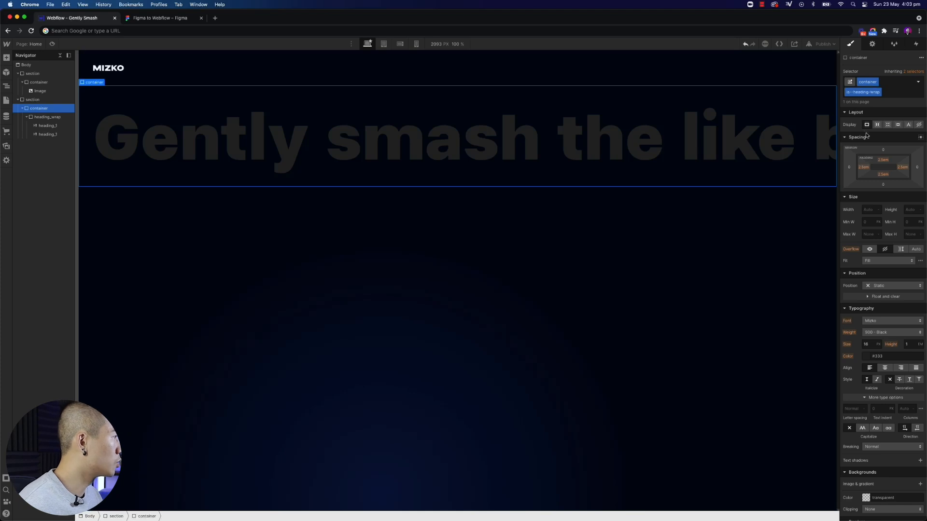
- Set the height of the is--heading-wrap container to 100 VH and check how far the page scrolls
{"action": "left_click", "coordinate": [911, 209]}
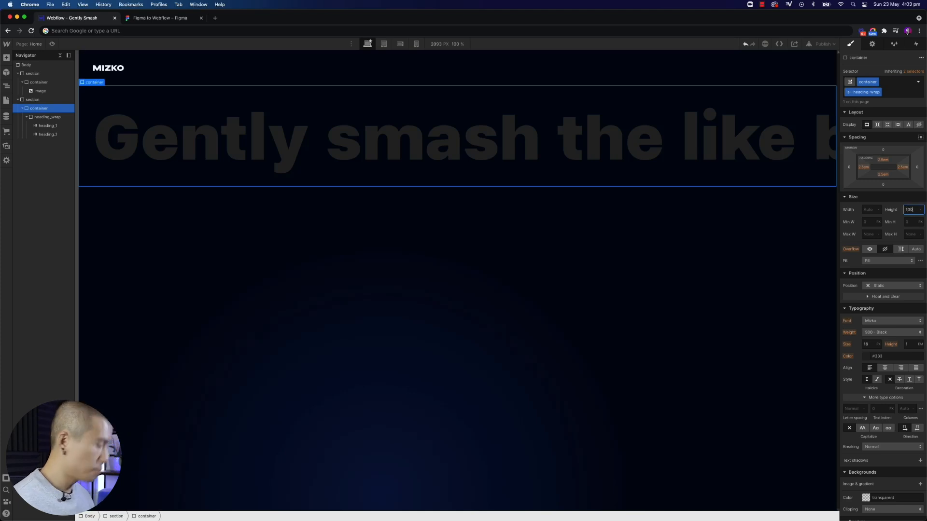
{"action": "key", "text": "Return"}
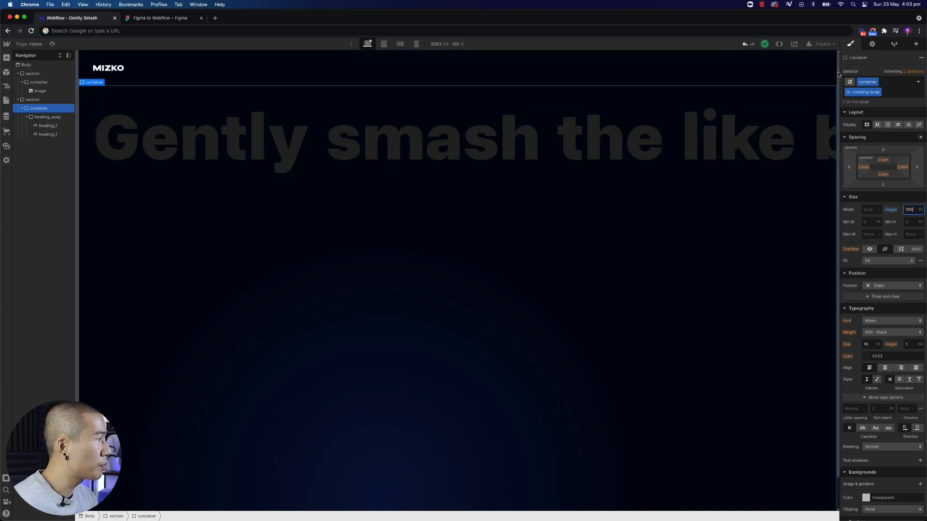
{"action": "scroll", "coordinate": [835, 87], "scroll_direction": "down", "scroll_amount": 1}
{"action": "left_click_drag", "start_coordinate": [840, 88], "coordinate": [840, 122]}
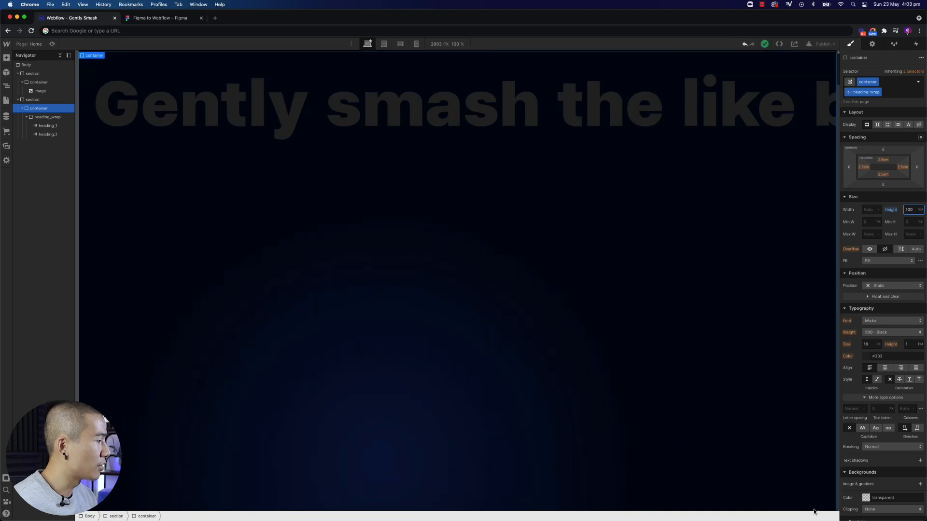
{"action": "left_click_drag", "start_coordinate": [838, 491], "coordinate": [835, 448]}
{"action": "mouse_move", "coordinate": [839, 484]}
{"action": "left_mouse_down"}
{"action": "mouse_move", "coordinate": [840, 493]}
{"action": "mouse_move", "coordinate": [838, 472]}
{"action": "left_mouse_up"}
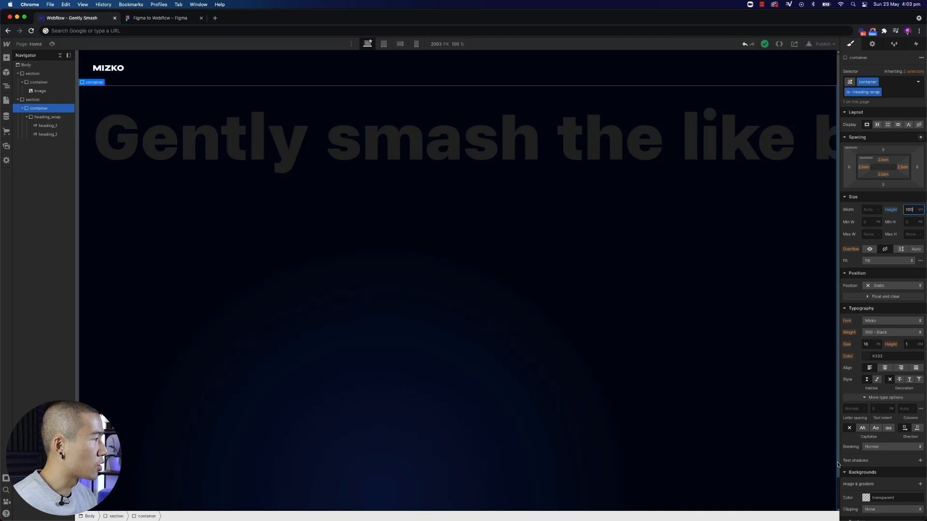
- Add the combo class is--heading to the first section, which holds the logo
{"action": "left_click", "coordinate": [42, 74]}
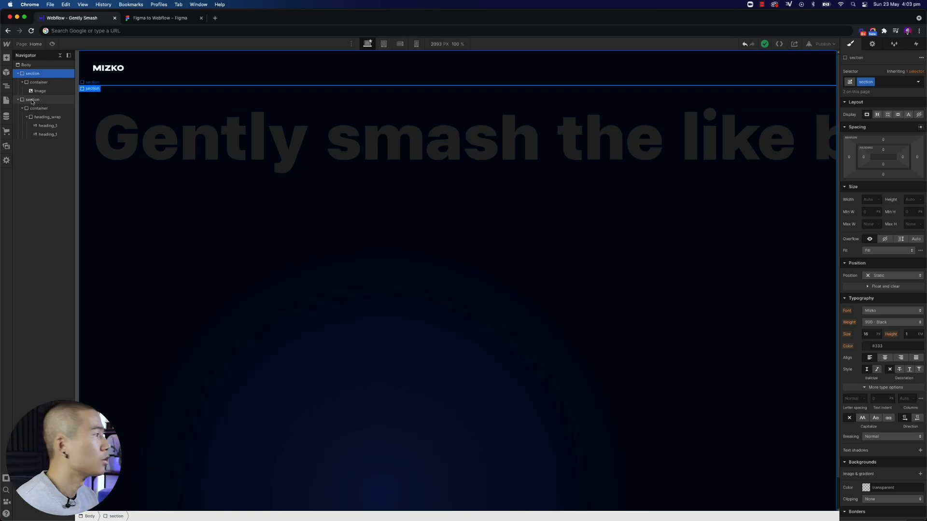
{"action": "left_click", "coordinate": [891, 274]}
{"action": "left_click", "coordinate": [888, 82]}
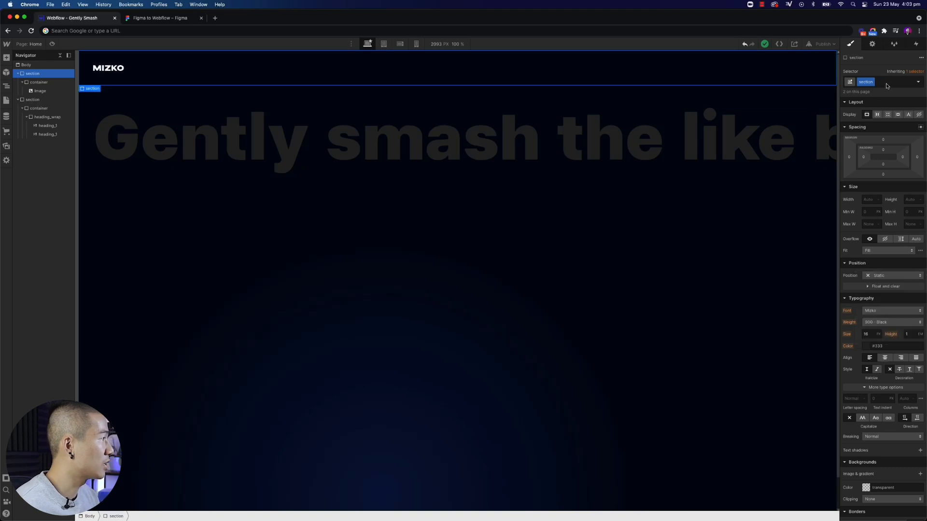
{"action": "type", "text": "is"}
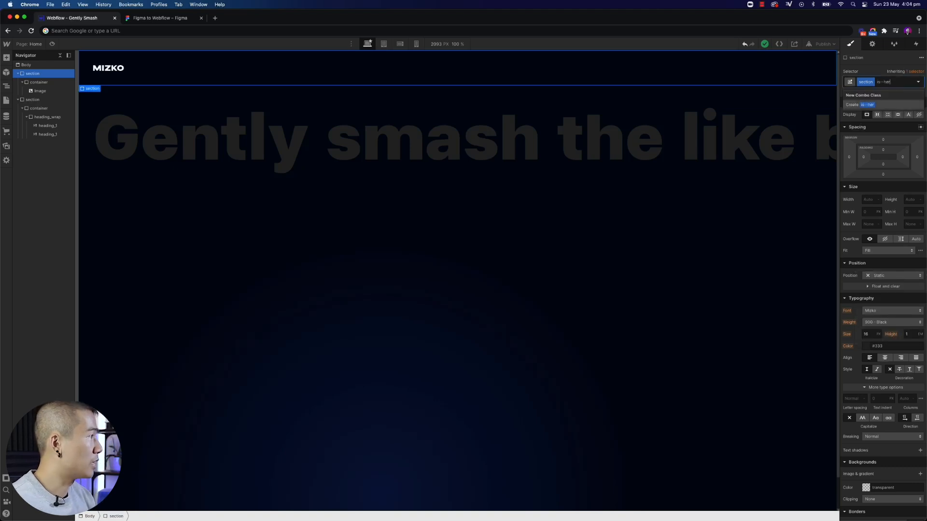
{"action": "type", "text": "--heading"}
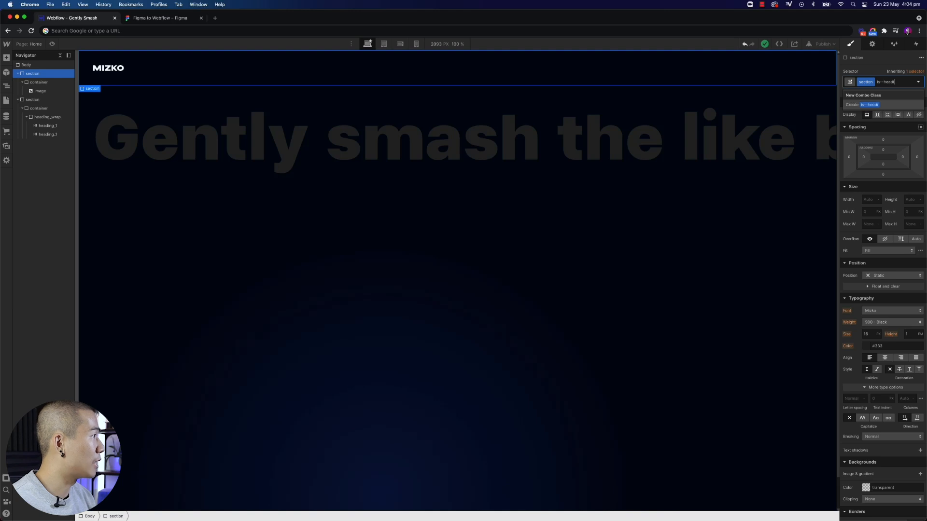
{"action": "key", "text": "Return"}
- Set the logo section's position to Fixed and give it a z-index of 10
{"action": "left_click", "coordinate": [887, 273]}
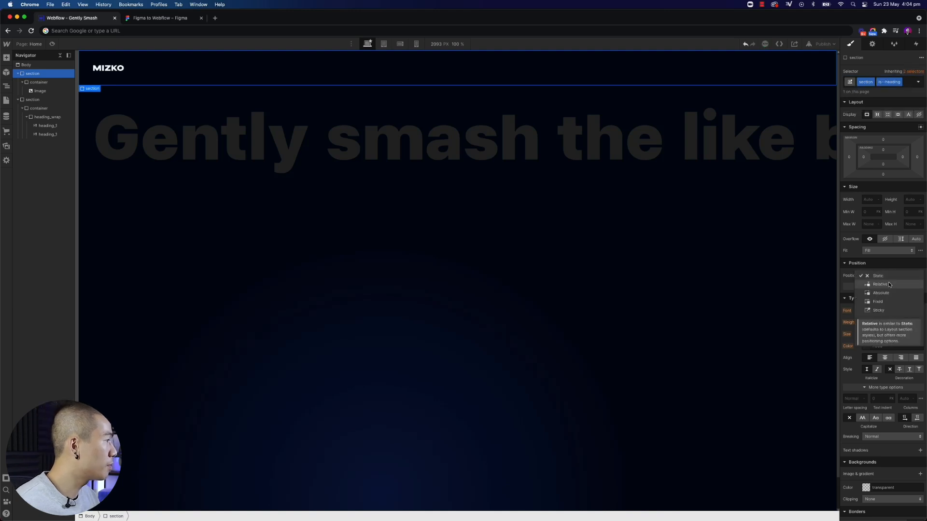
{"action": "left_click", "coordinate": [890, 299]}
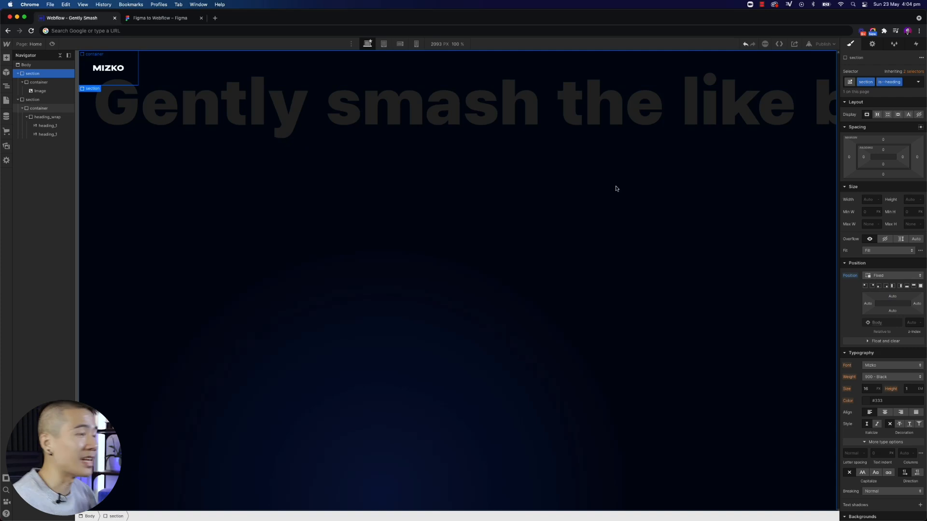
{"action": "left_click", "coordinate": [920, 325]}
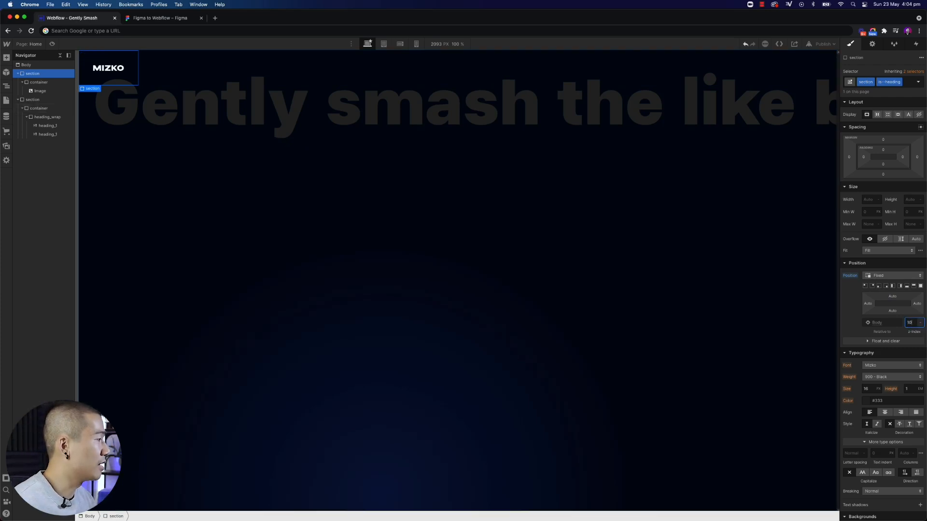
- Center the heading_wrap vertically within its full-height container and compare the placement with the Figma design
{"action": "left_click", "coordinate": [751, 117]}
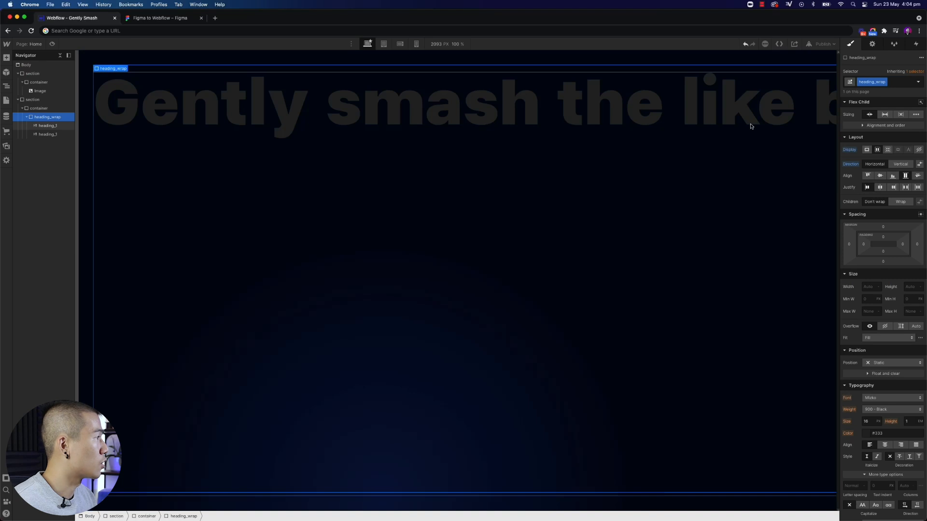
{"action": "left_click", "coordinate": [880, 176]}
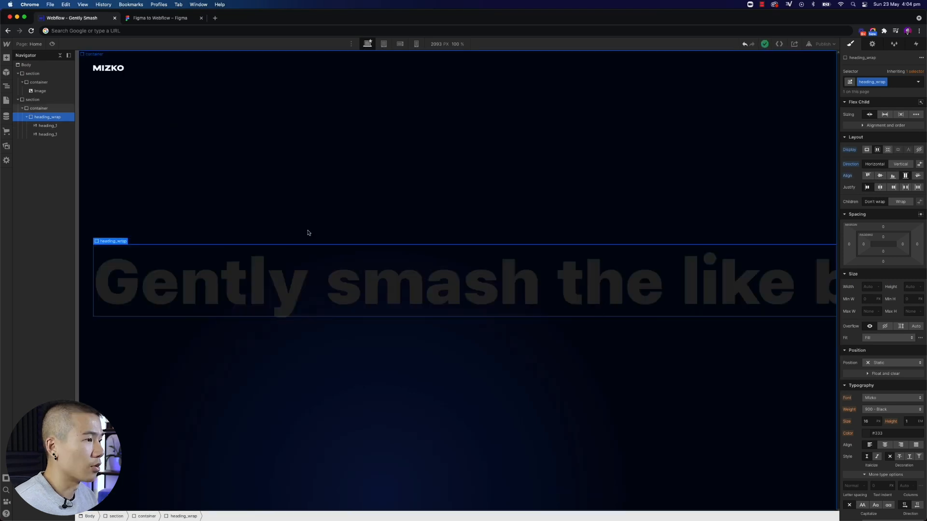
{"action": "left_click", "coordinate": [174, 18]}
{"action": "left_click", "coordinate": [294, 140]}
{"action": "left_click", "coordinate": [89, 19]}
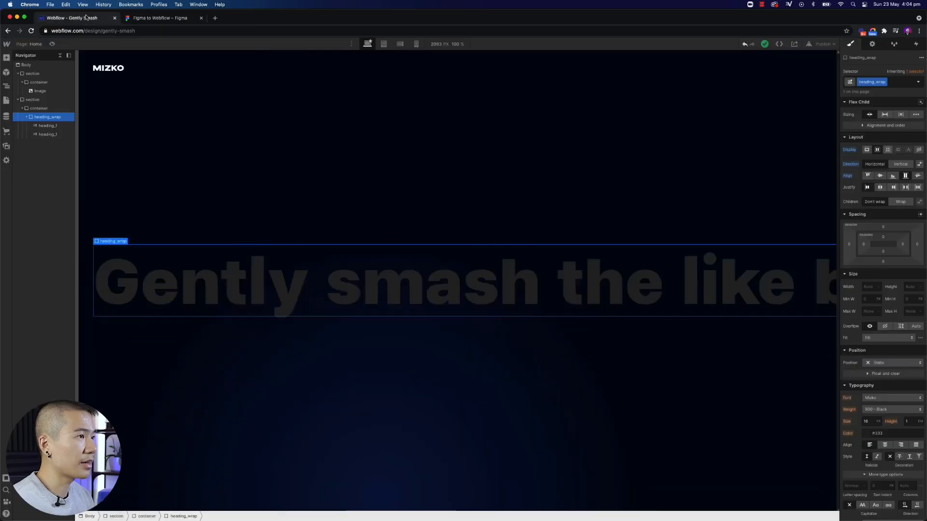
- Review the nesting and styles of the logo section and the heading section, including their containers, image and headings
{"action": "left_click", "coordinate": [480, 265]}
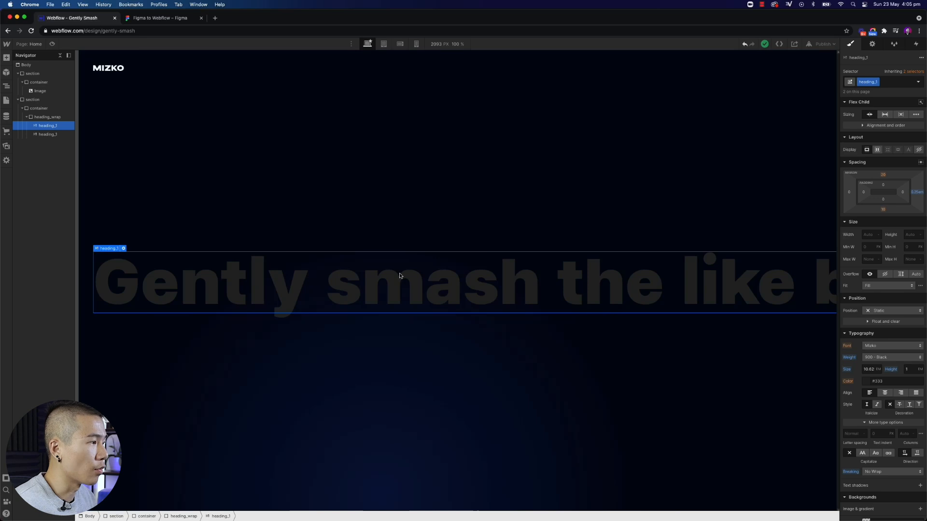
{"action": "left_click", "coordinate": [18, 74]}
{"action": "left_click", "coordinate": [18, 82]}
{"action": "left_click", "coordinate": [26, 75]}
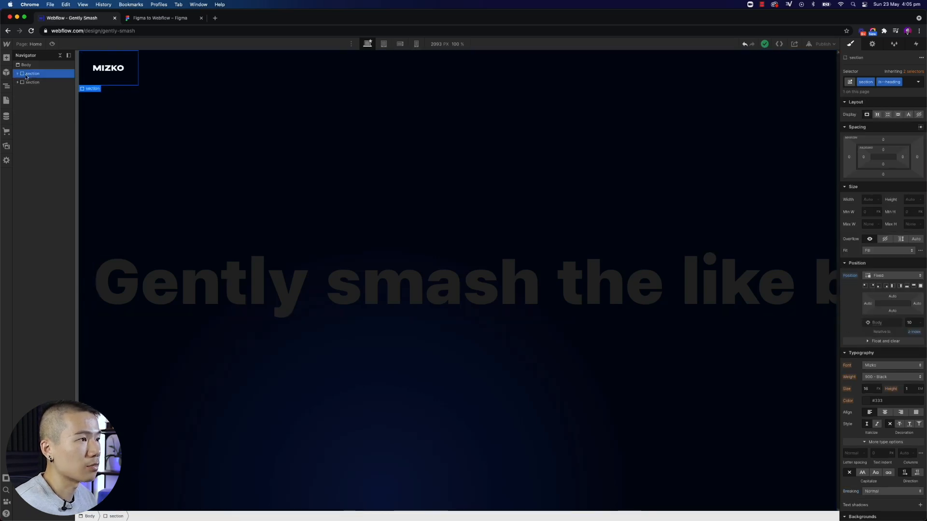
{"action": "left_click", "coordinate": [17, 74]}
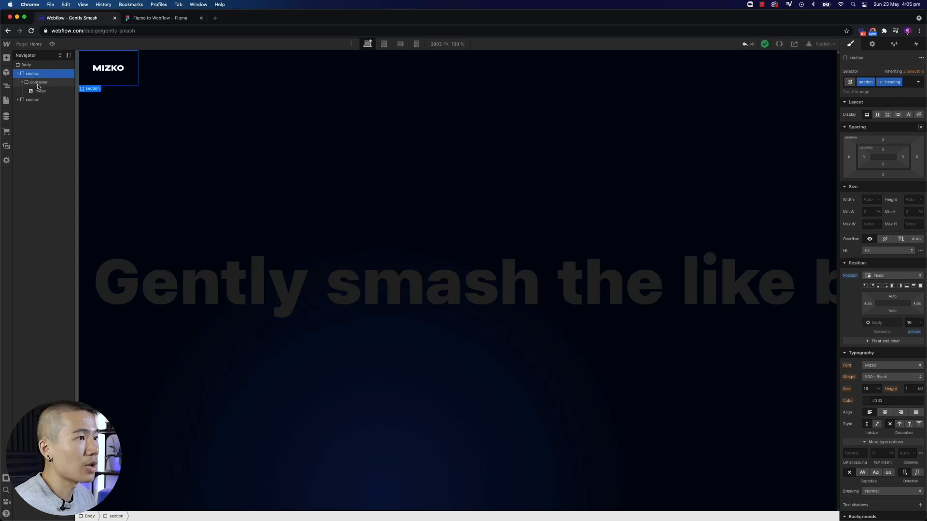
{"action": "left_click", "coordinate": [38, 83]}
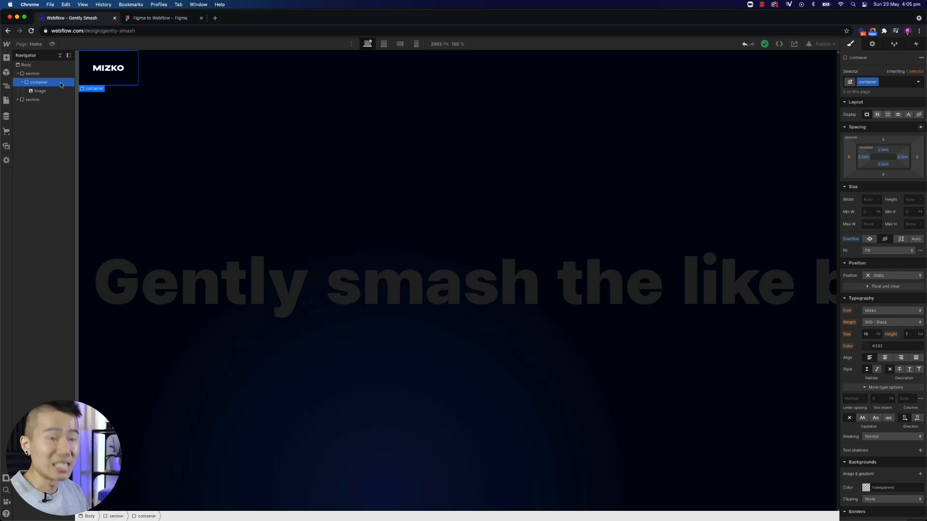
{"action": "left_click", "coordinate": [45, 95]}
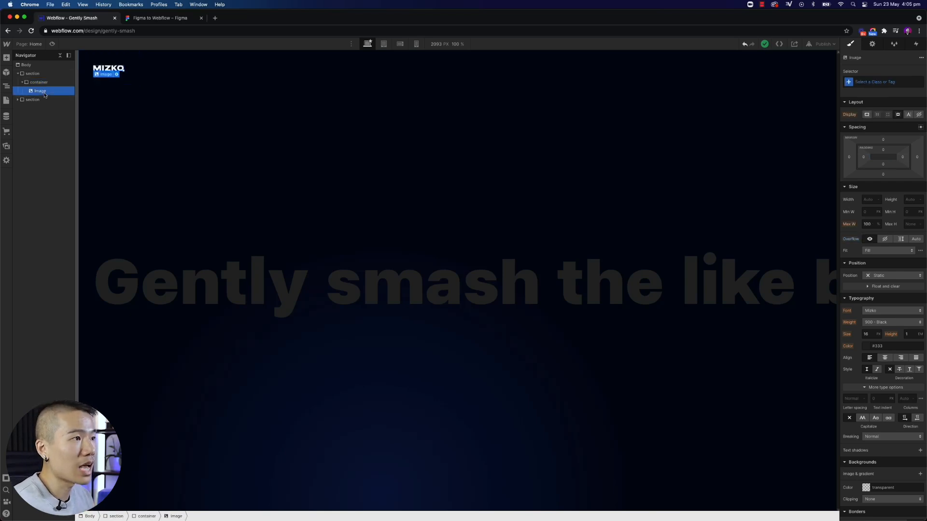
{"action": "left_click", "coordinate": [48, 74]}
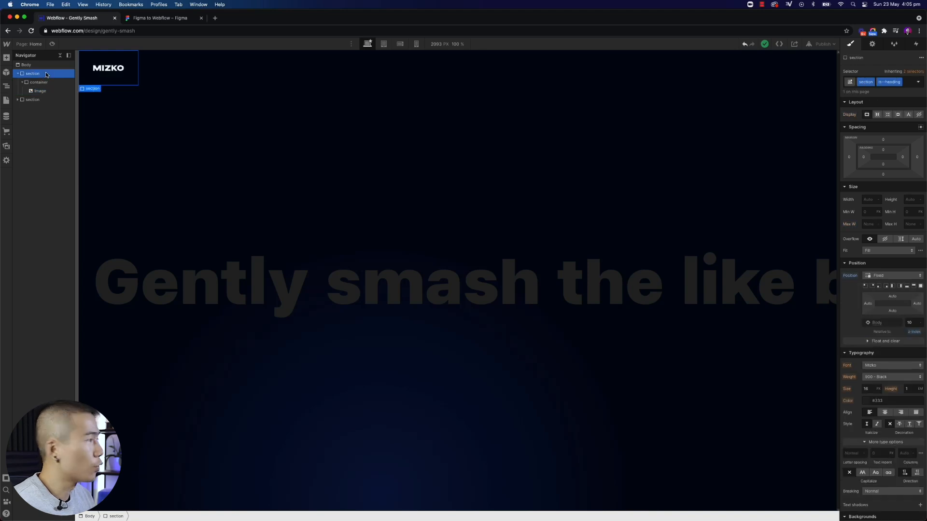
{"action": "left_click", "coordinate": [18, 74]}
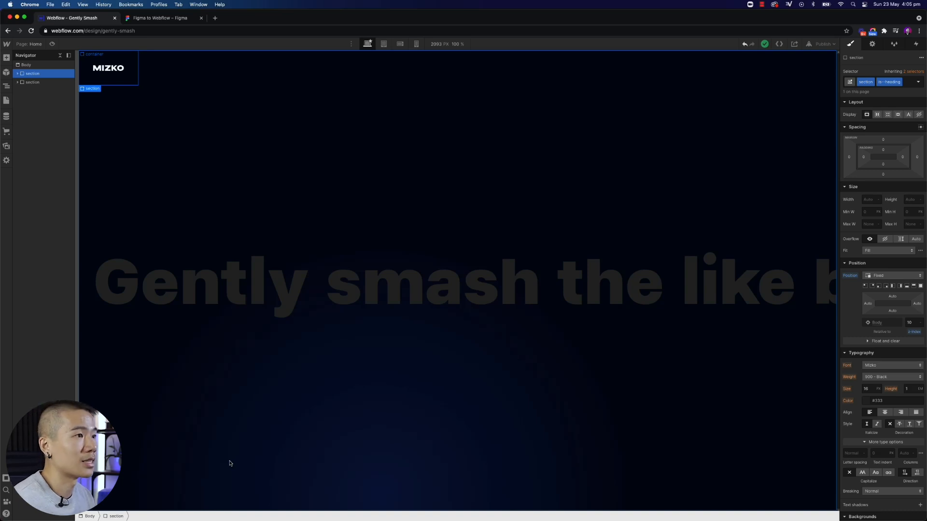
{"action": "left_click", "coordinate": [41, 83]}
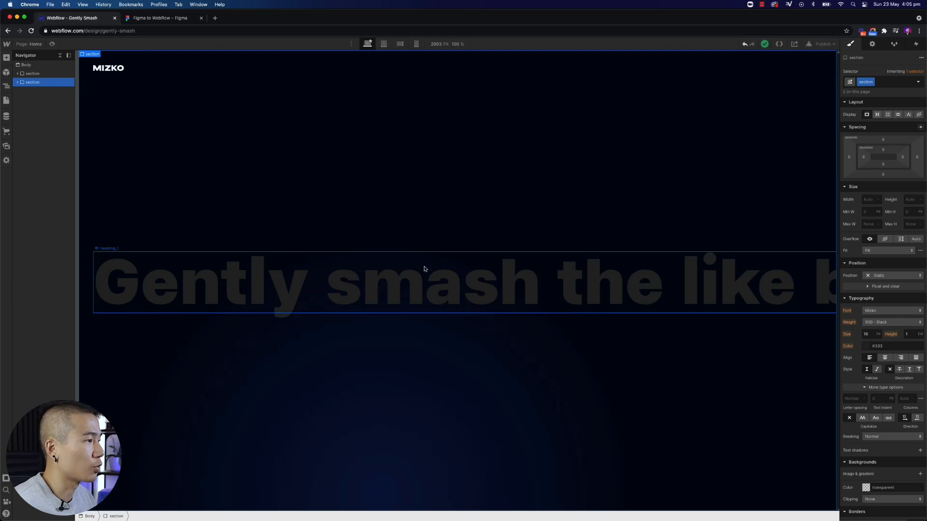
{"action": "left_click", "coordinate": [17, 82]}
{"action": "left_click", "coordinate": [37, 92]}
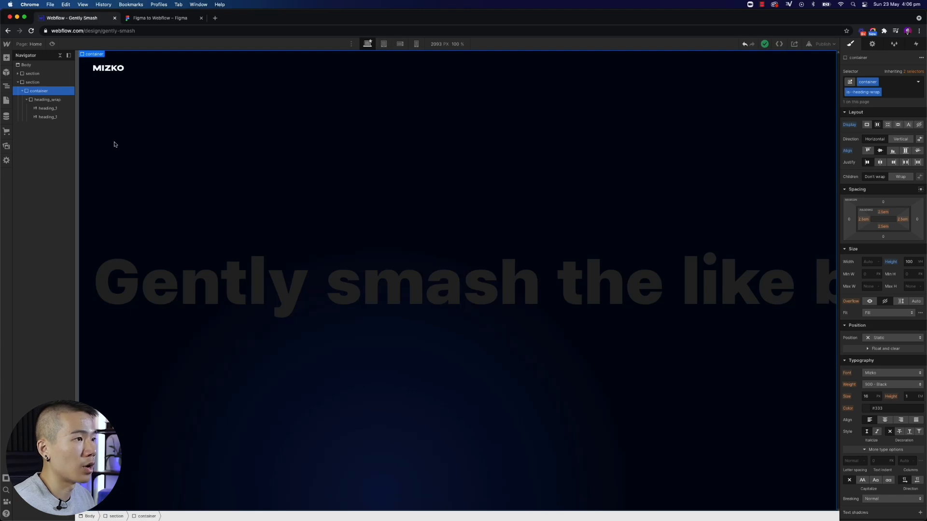
- Give the page a Page load trigger that starts an animation when the page starts loading, with the heading_wrap selected
{"action": "left_click", "coordinate": [45, 100]}
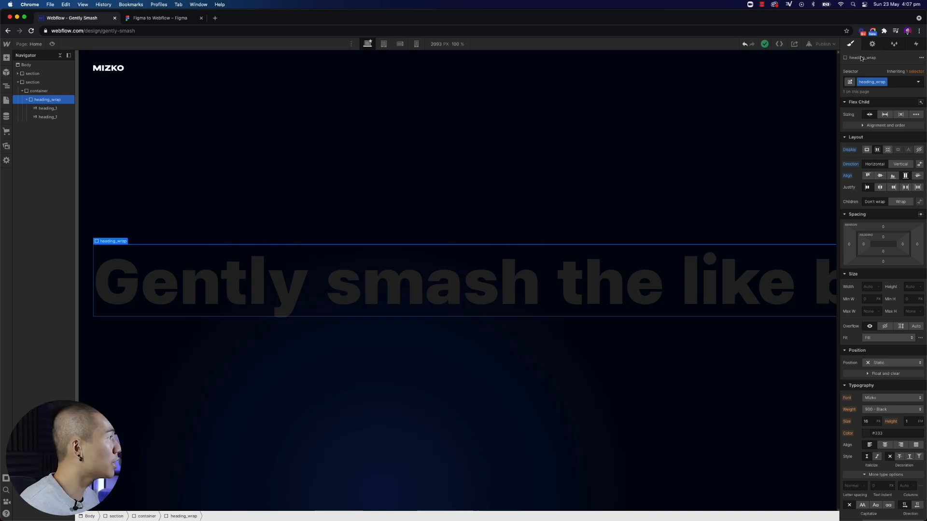
{"action": "left_click", "coordinate": [916, 45]}
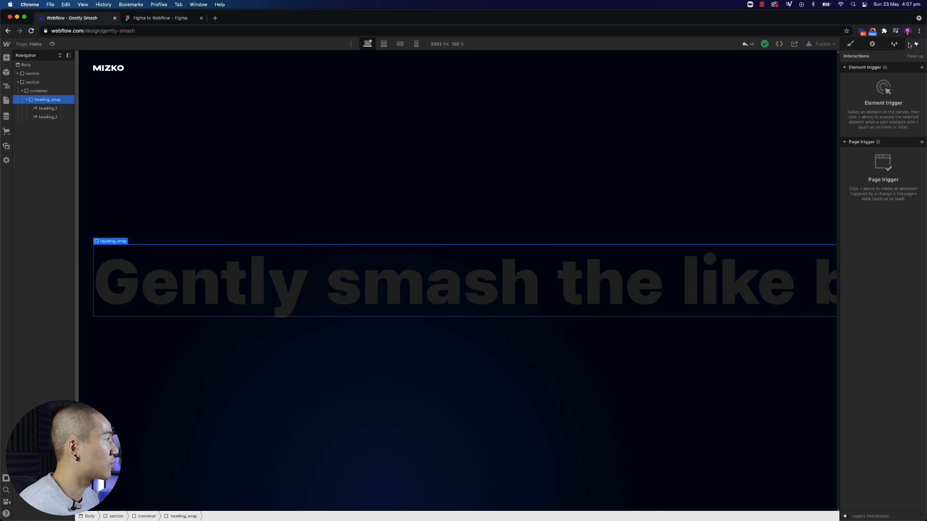
{"action": "left_click", "coordinate": [922, 142]}
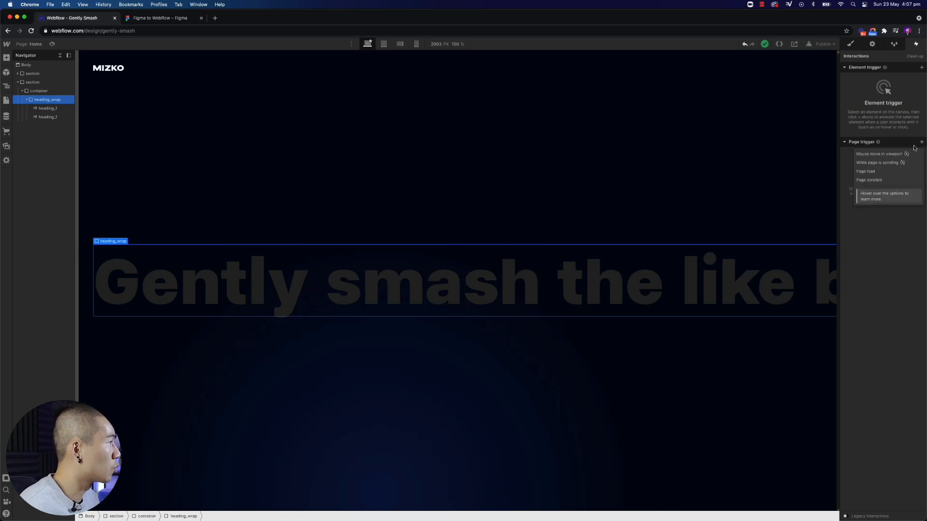
{"action": "left_click", "coordinate": [872, 173]}
{"action": "left_click", "coordinate": [900, 105]}
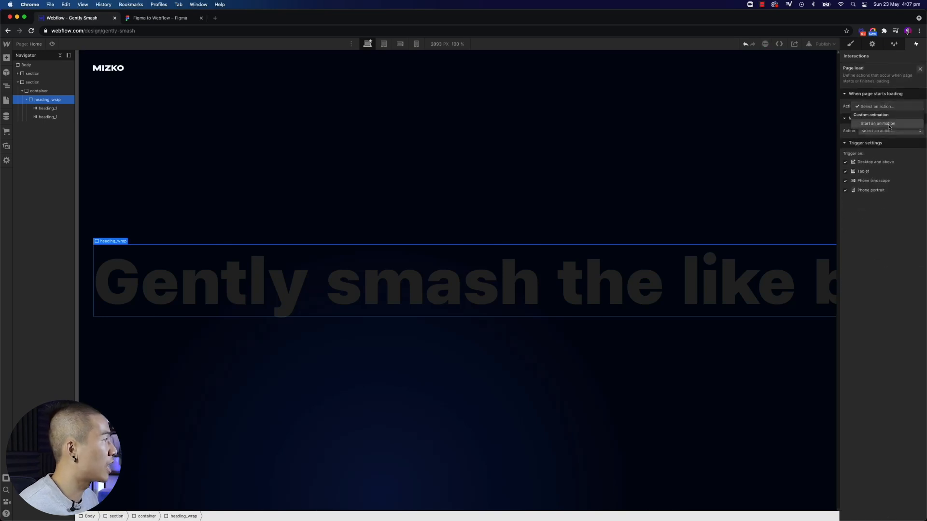
{"action": "left_click", "coordinate": [896, 95]}
{"action": "left_click", "coordinate": [871, 106]}
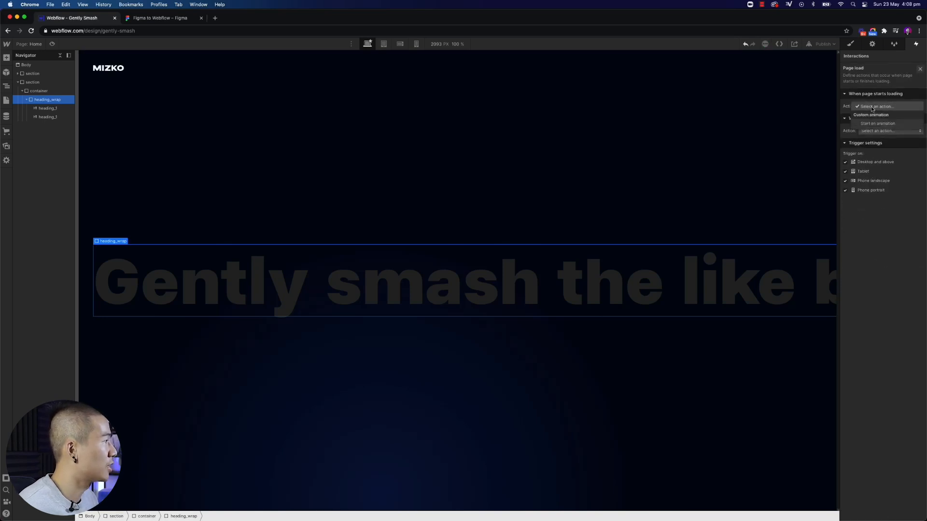
{"action": "left_click", "coordinate": [872, 125]}
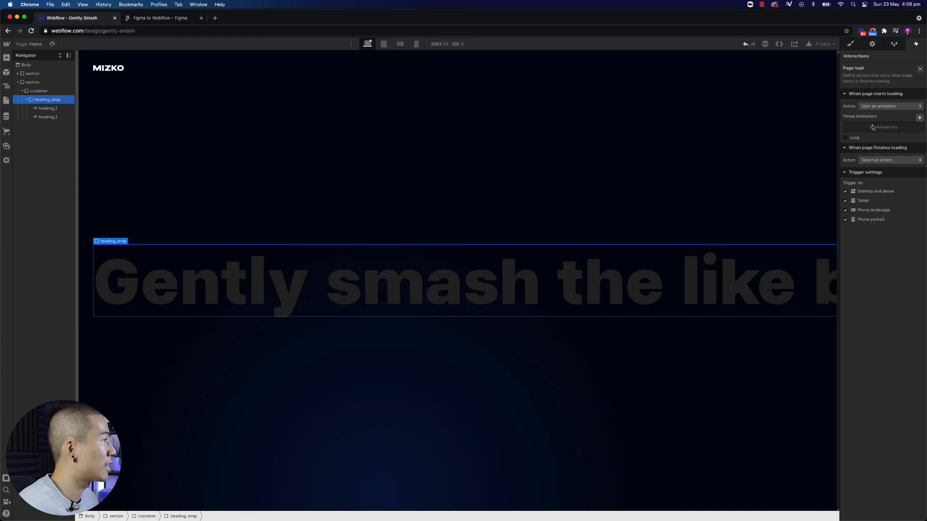
- Create a timed animation for the page load trigger and name it Scrolling Animation
{"action": "left_click", "coordinate": [919, 118]}
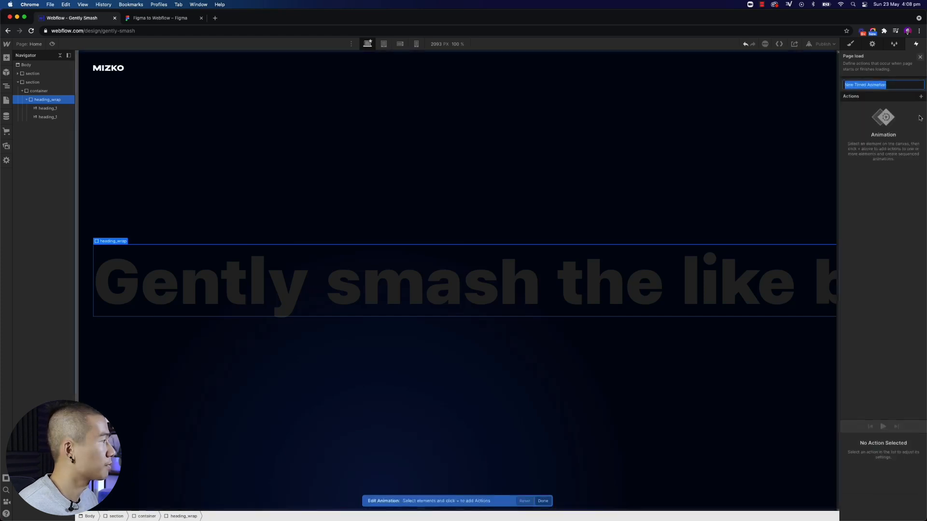
{"action": "type", "text": "Scro"}
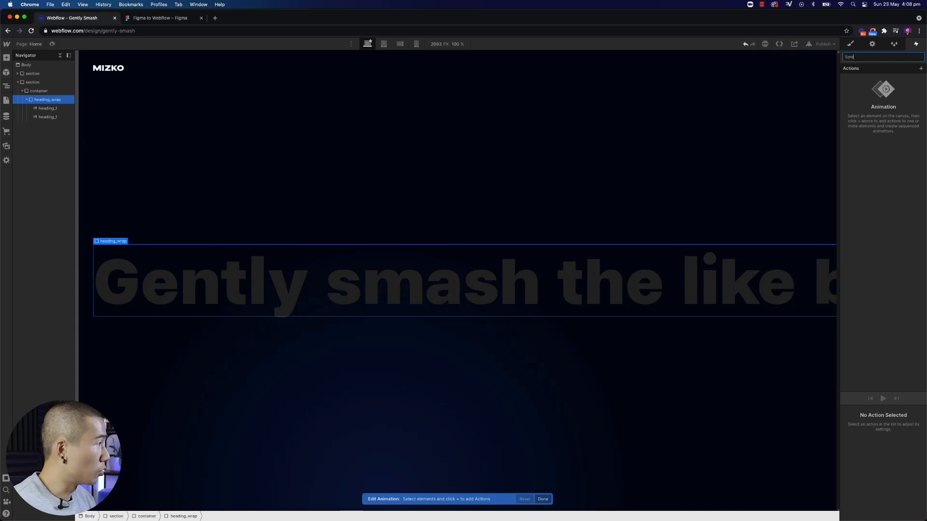
{"action": "type", "text": "lling Animation"}
{"action": "key", "text": "Return"}
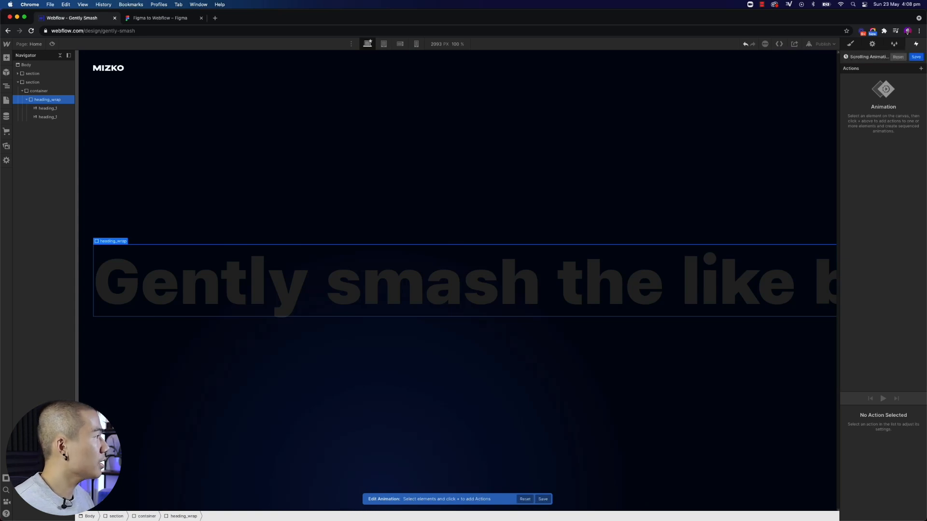
- Add a Move action for the heading_wrap and set it as the initial state with an X offset of 0 px
{"action": "left_click", "coordinate": [921, 68]}
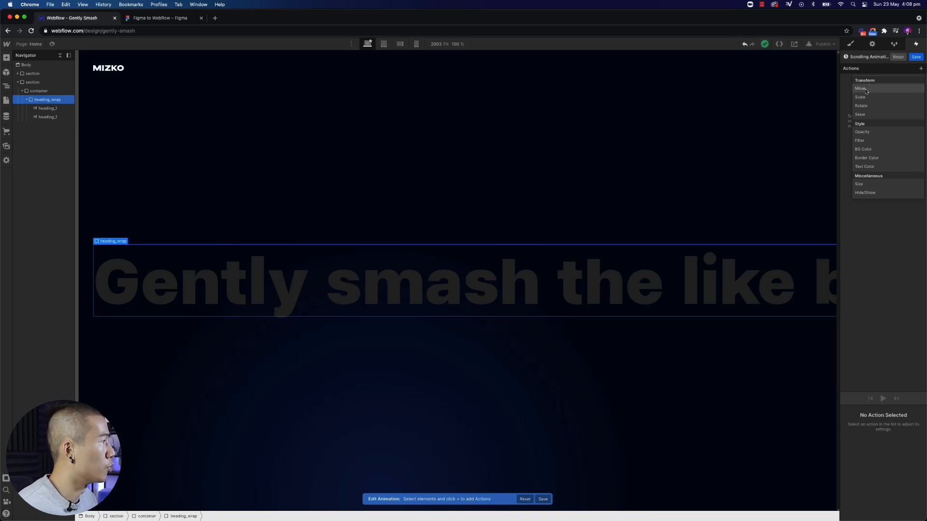
{"action": "left_click", "coordinate": [865, 91]}
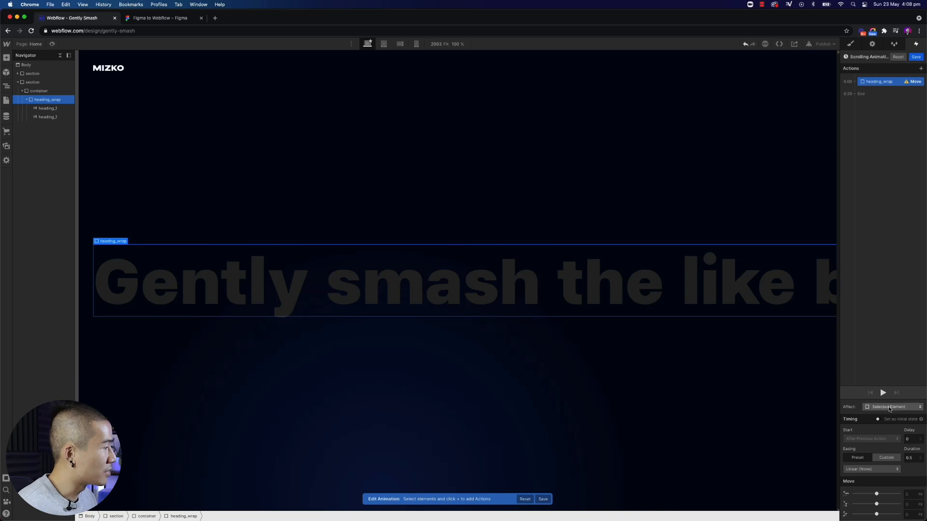
{"action": "left_click", "coordinate": [879, 420]}
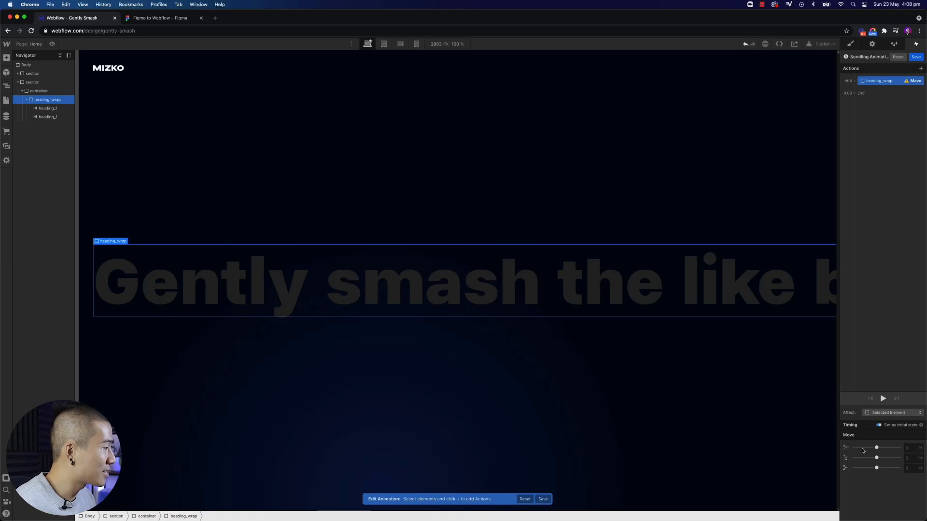
{"action": "left_click", "coordinate": [916, 448]}
{"action": "key", "text": "Return"}
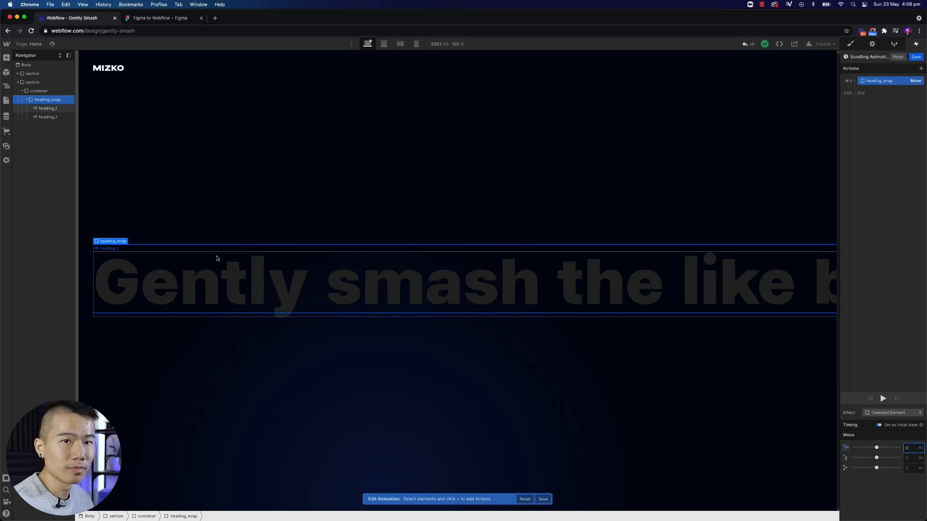
- Add a second Move action for the heading_wrap after the initial state and shift it horizontally to -500 px
{"action": "left_click", "coordinate": [854, 93]}
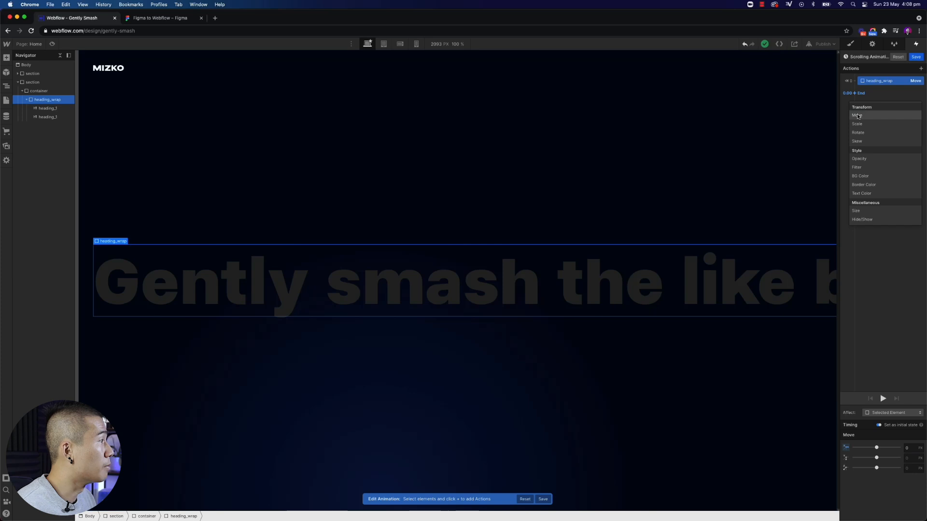
{"action": "left_click", "coordinate": [858, 116]}
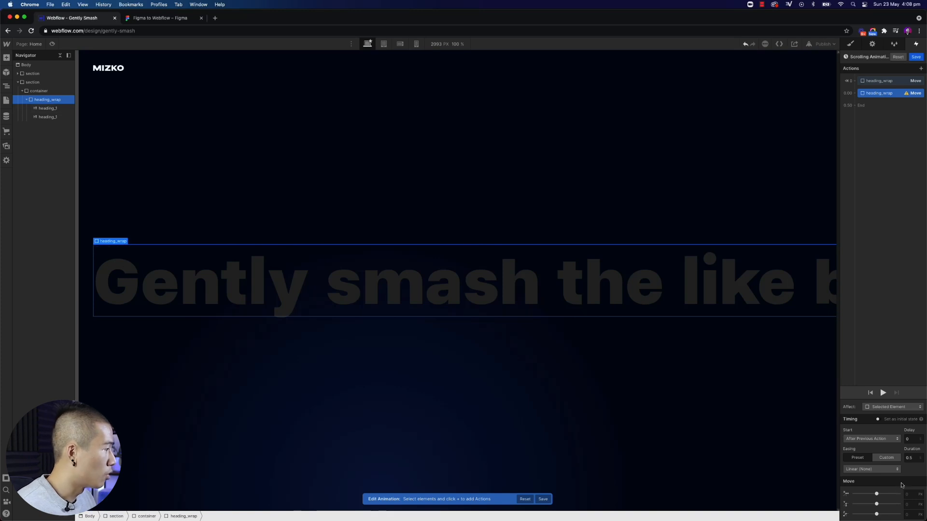
{"action": "left_click_drag", "start_coordinate": [876, 494], "coordinate": [853, 494]}
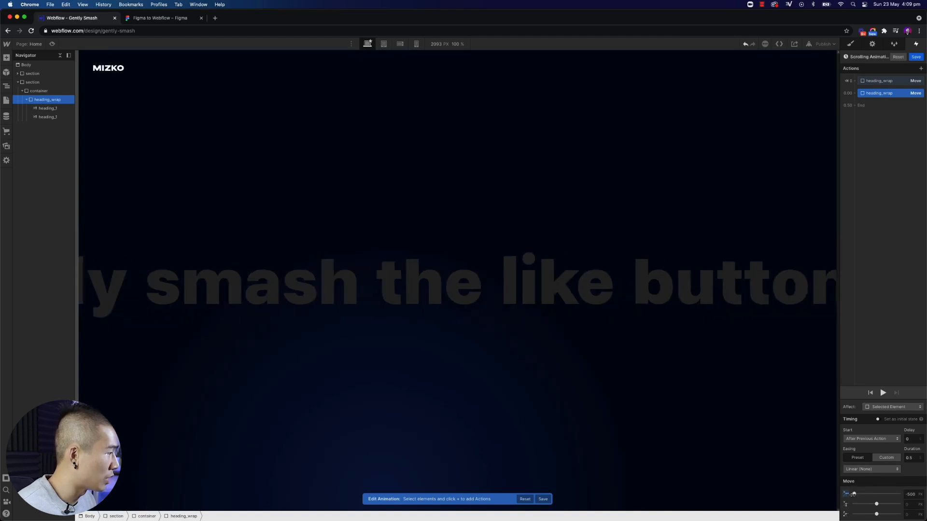
- Shift the second Move action's X offset further in the negative direction in 10 px increments
{"action": "left_click", "coordinate": [907, 491]}
{"action": "key", "text": "shift+Down"}
{"action": "key", "text": "shift+Down"}
{"action": "key", "text": "shift+Down"}
{"action": "key", "text": "shift+Down"}
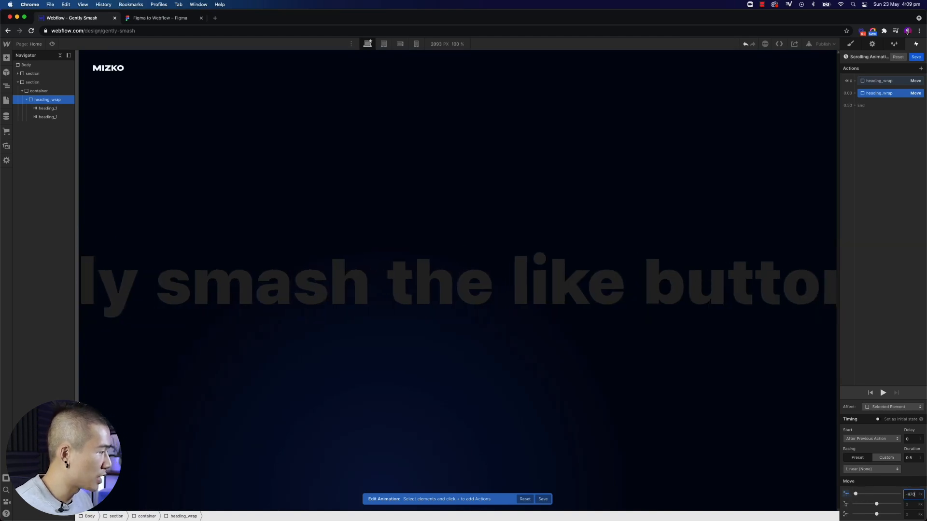
{"action": "key", "text": "shift+Down"}
{"action": "key", "text": "shift+Down"}
{"action": "key", "text": "shift+Down"}
{"action": "key", "text": "shift+Down"}
{"action": "key", "text": "shift+Down"}
{"action": "key", "text": "shift+Down"}
{"action": "key", "text": "shift+Down"}
{"action": "key", "text": "shift+Down"}
{"action": "key", "text": "shift+Down"}
{"action": "key", "text": "shift+Down"}
{"action": "key", "text": "shift+Down"}
{"action": "key", "text": "shift+Down"}
{"action": "key", "text": "shift+Down"}
{"action": "key", "text": "shift+Down"}
{"action": "key", "text": "shift+Down"}
{"action": "key", "text": "shift+Down"}
{"action": "key", "text": "shift+Down"}
{"action": "key", "text": "shift+Down"}
{"action": "key", "text": "shift+Down"}
{"action": "key", "text": "shift+Down"}
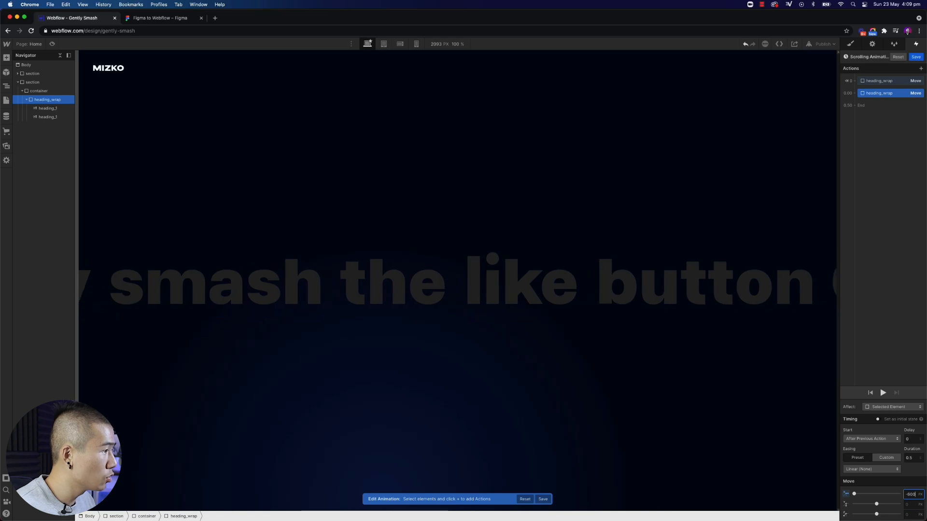
{"action": "key", "text": "shift+Down"}
{"action": "key", "text": "shift+Down"}
{"action": "key", "text": "shift+Down"}
{"action": "key", "text": "shift+Down"}
{"action": "key", "text": "shift+Down"}
{"action": "key", "text": "shift+Down"}
{"action": "key", "text": "shift+Down"}
{"action": "key", "text": "shift+Down"}
{"action": "key", "text": "shift+Down"}
{"action": "key", "text": "shift+Down"}
{"action": "key", "text": "shift+Down"}
{"action": "key", "text": "shift+Down"}
{"action": "key", "text": "shift+Down"}
{"action": "key", "text": "shift+Down"}
{"action": "key", "text": "shift+Down"}
{"action": "key", "text": "shift+Down"}
{"action": "key", "text": "shift+Down"}
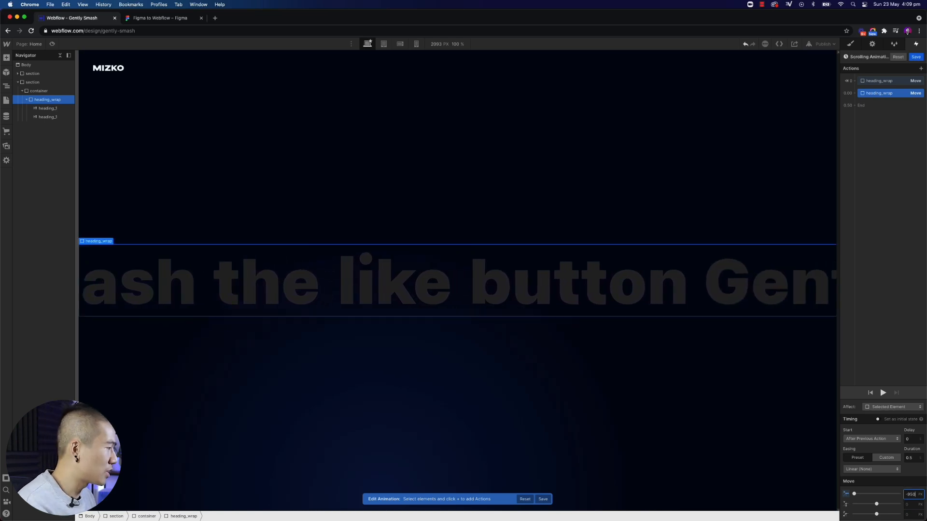
- Set the second Move action's X offset to -2636 px so the second heading lines up with the first heading's starting position
{"action": "key", "text": "BackSpace"}
{"action": "key", "text": "BackSpace"}
{"action": "type", "text": "2600"}
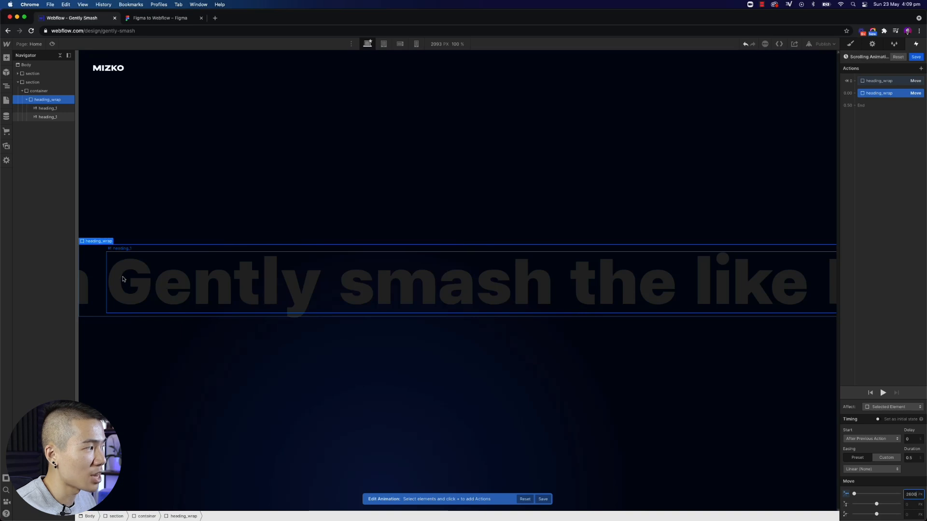
{"action": "left_click", "coordinate": [915, 496]}
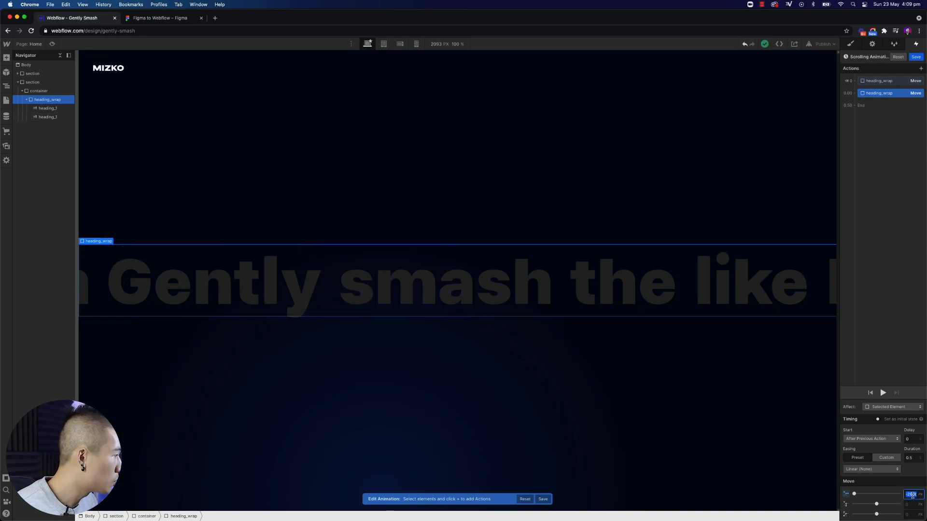
{"action": "type", "text": "-2610"}
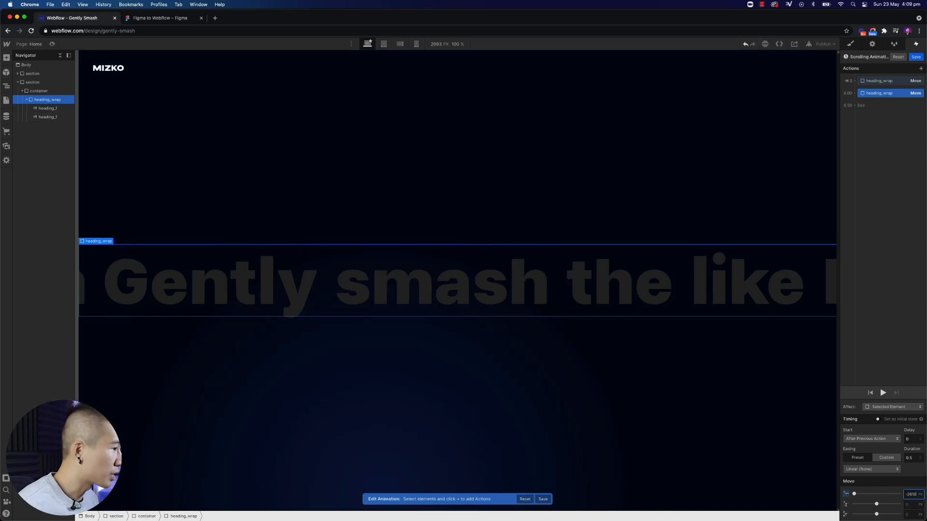
{"action": "key", "text": "shift+Down"}
{"action": "key", "text": "shift+Down"}
{"action": "key", "text": "shift+Down"}
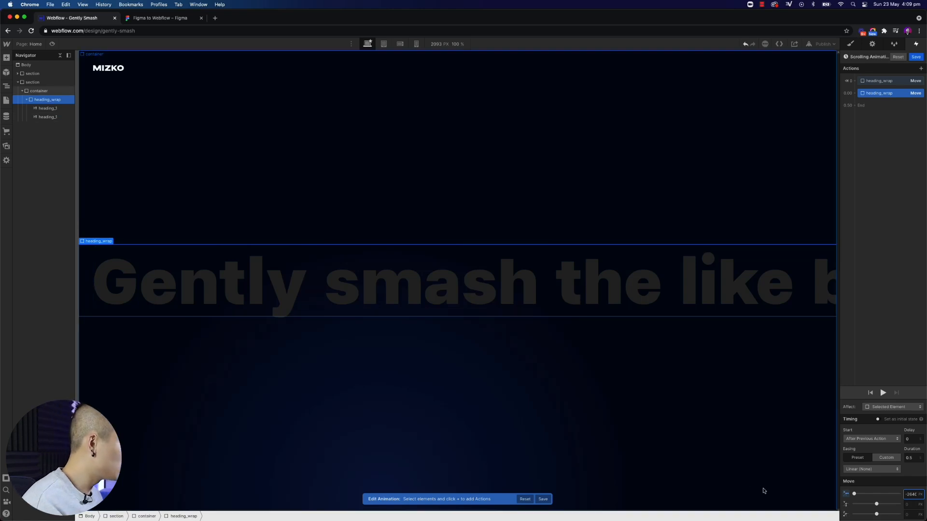
{"action": "key", "text": "BackSpace"}
{"action": "key", "text": "BackSpace"}
{"action": "type", "text": "36"}
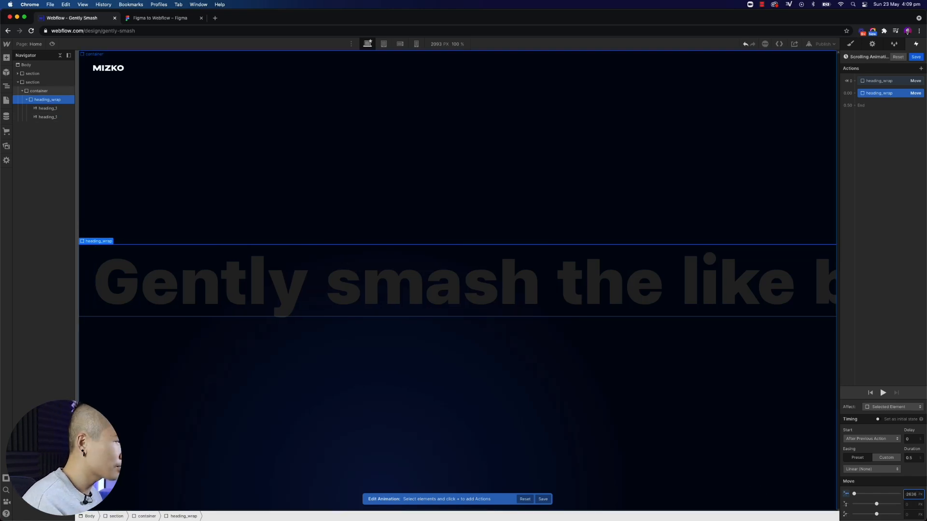
- Try an X offset of -2620 px on the second Move action and compare the heading position with the initial state
{"action": "left_click", "coordinate": [892, 85]}
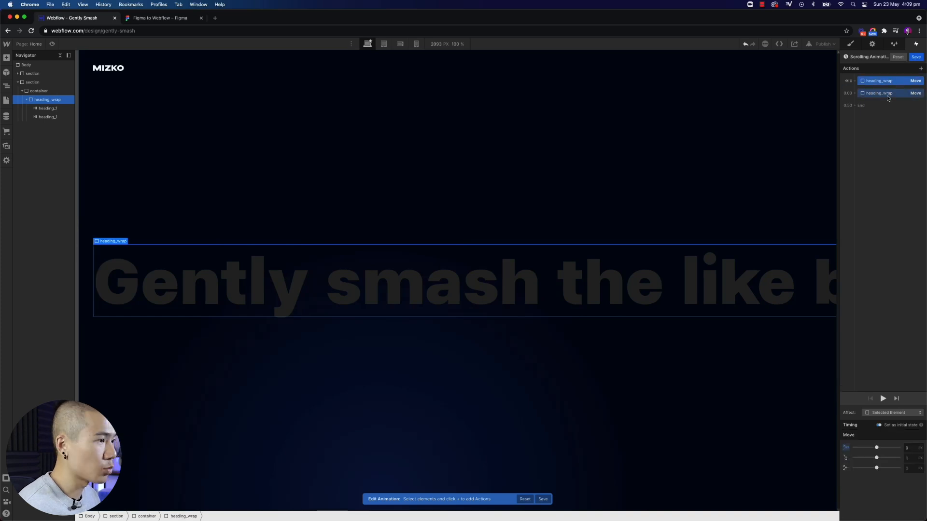
{"action": "left_click", "coordinate": [887, 96]}
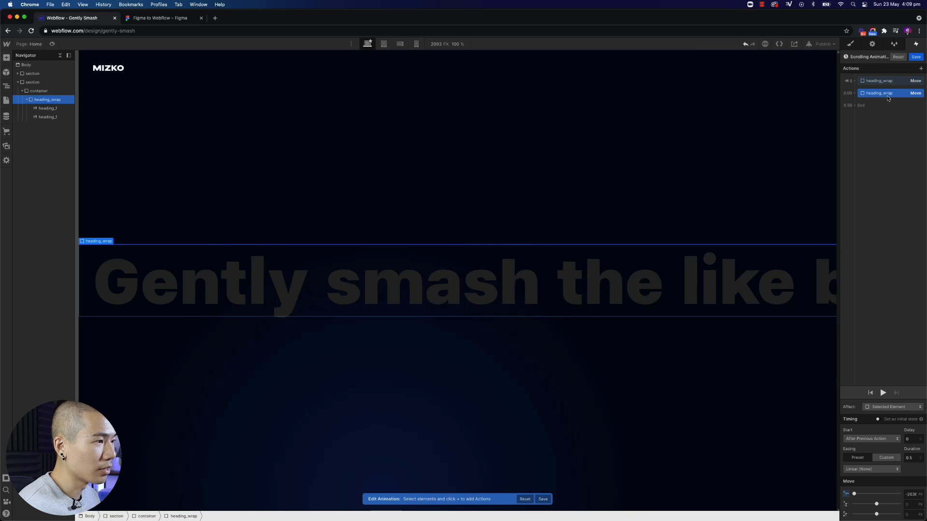
{"action": "left_click", "coordinate": [887, 82]}
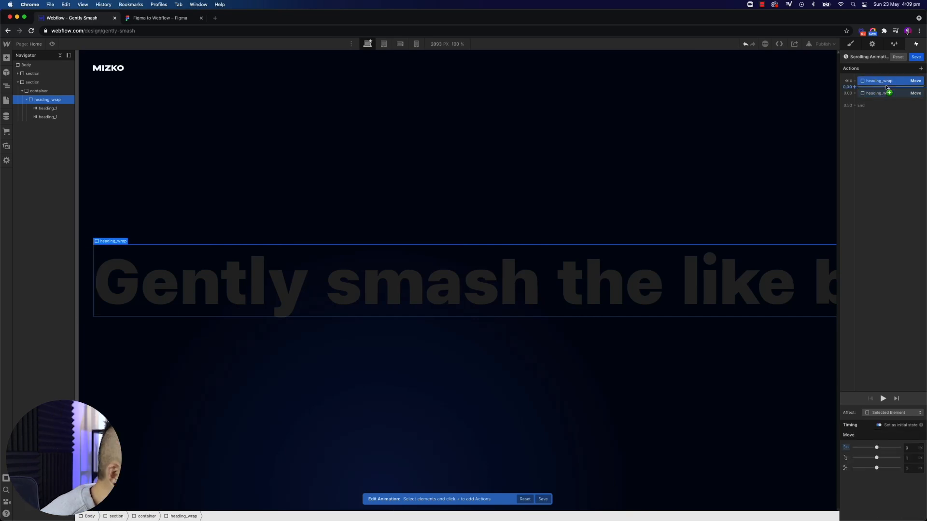
{"action": "left_click", "coordinate": [887, 94]}
{"action": "left_click", "coordinate": [904, 493]}
{"action": "type", "text": "-2620"}
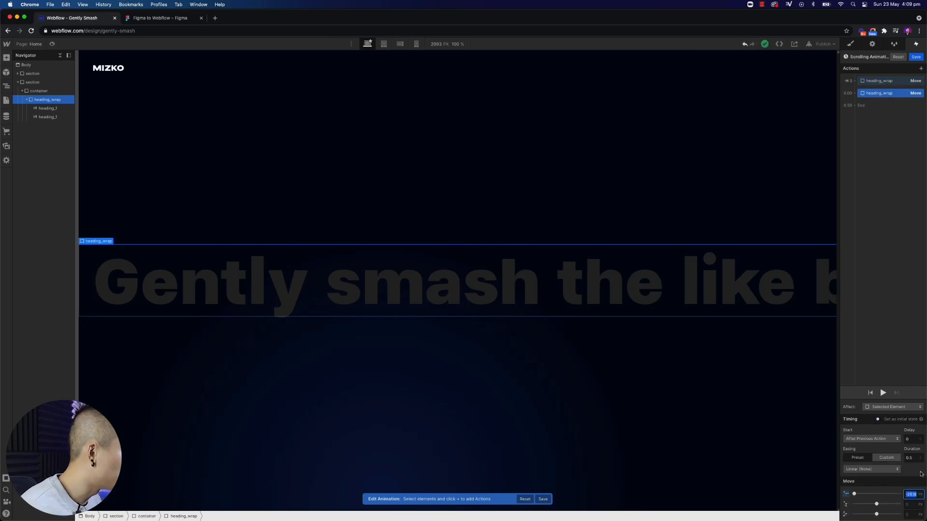
{"action": "key", "text": "Return"}
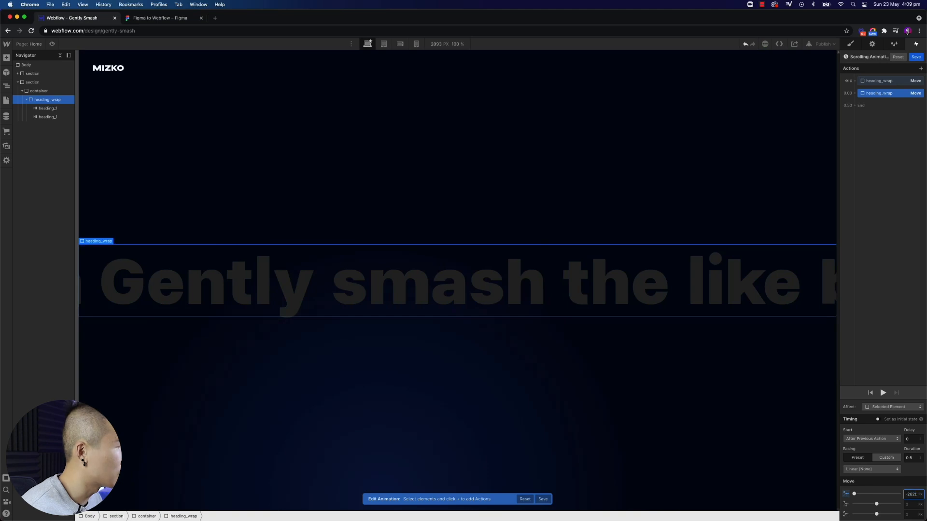
{"action": "left_click", "coordinate": [871, 82]}
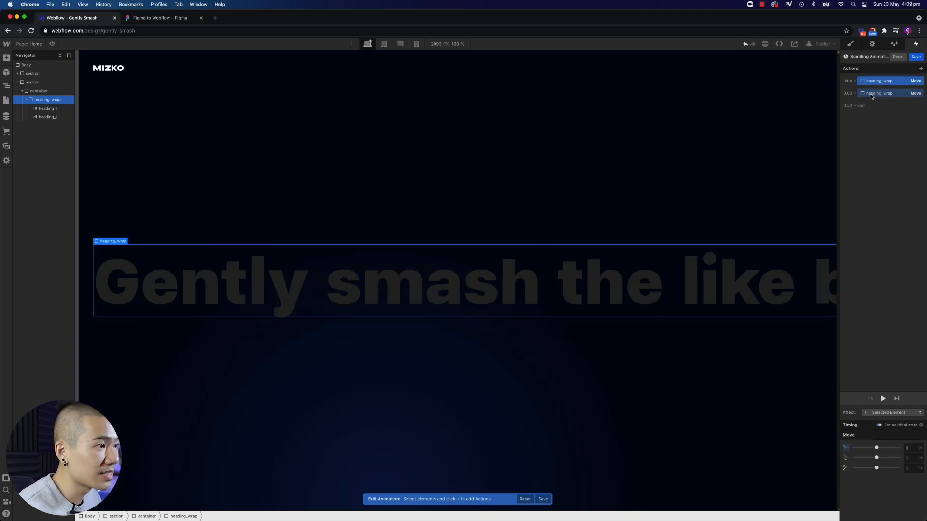
{"action": "left_click", "coordinate": [871, 93]}
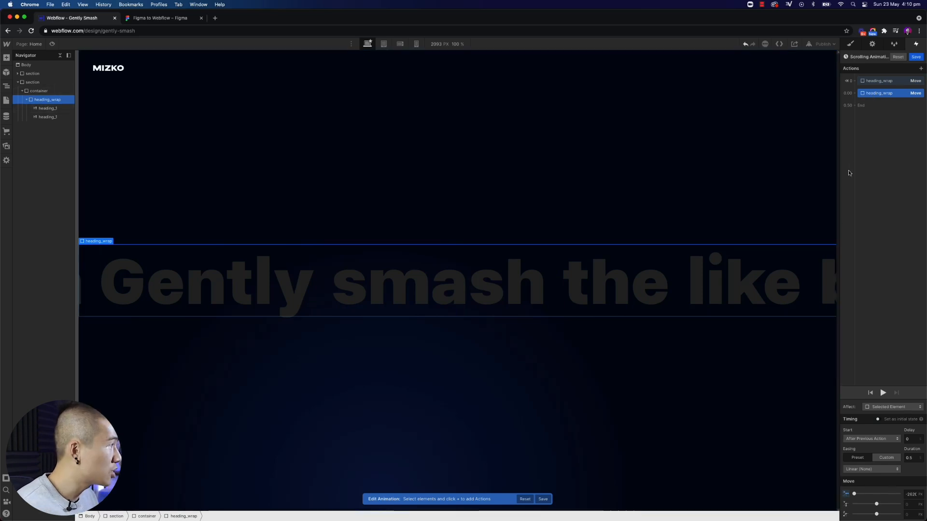
- Set the second Move action's X offset back to -2636 px
{"action": "left_click", "coordinate": [912, 494]}
{"action": "key", "text": "BackSpace"}
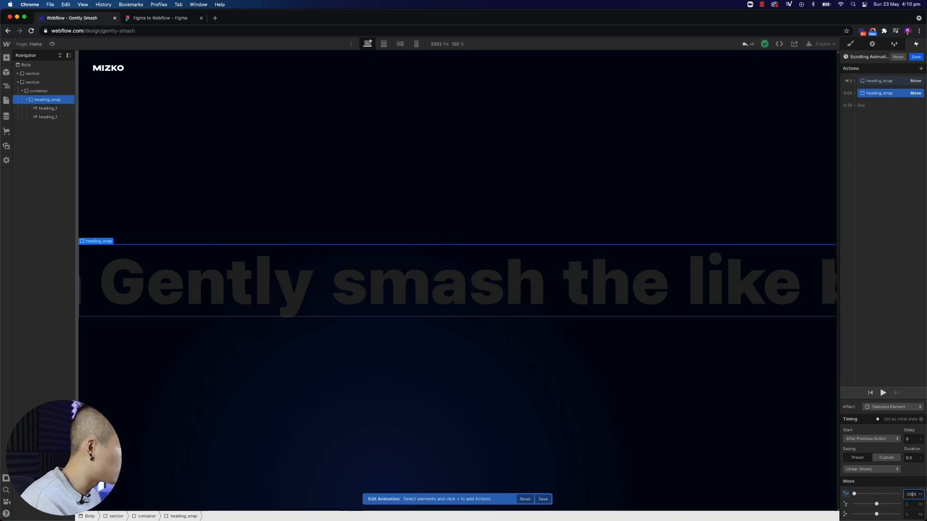
{"action": "type", "text": "636"}
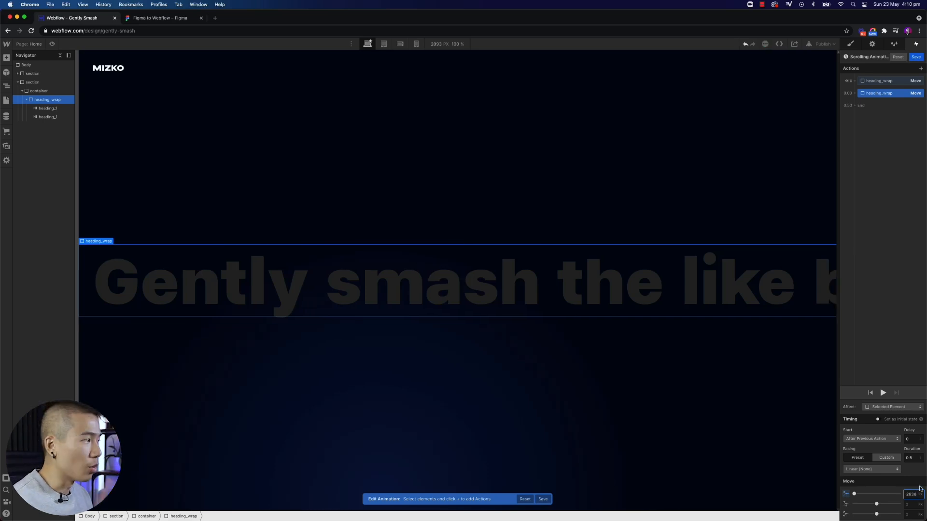
- Add a third Move action for the heading_wrap with an X offset of 0 px and a duration of 0 s, and save the animation
{"action": "left_click", "coordinate": [861, 107]}
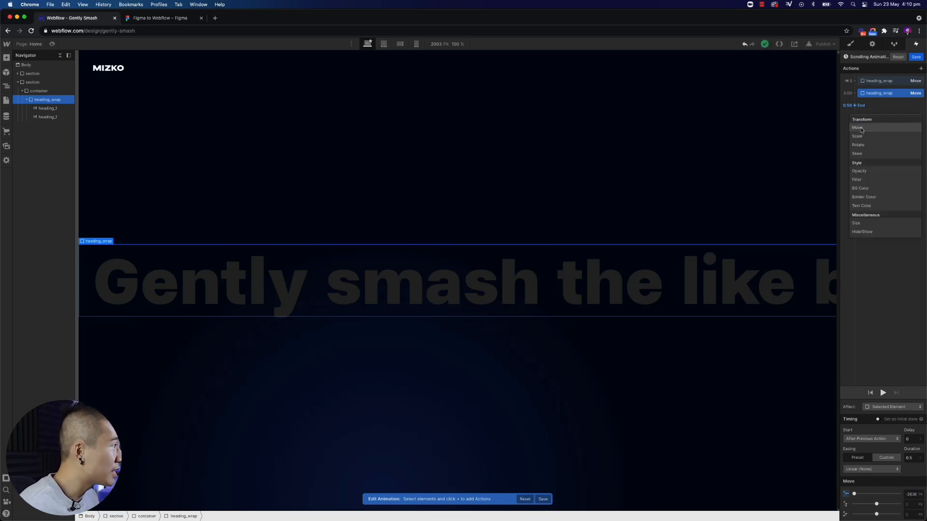
{"action": "left_click", "coordinate": [861, 128]}
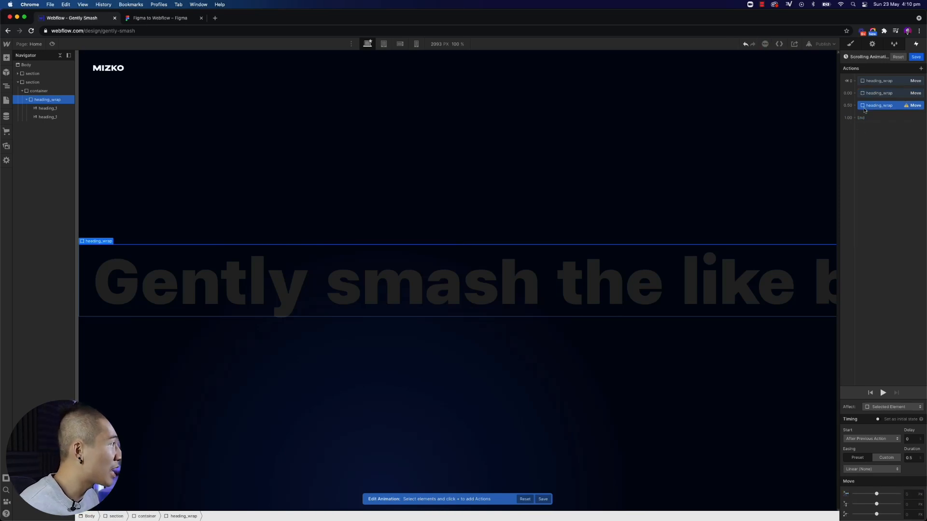
{"action": "left_click", "coordinate": [910, 494]}
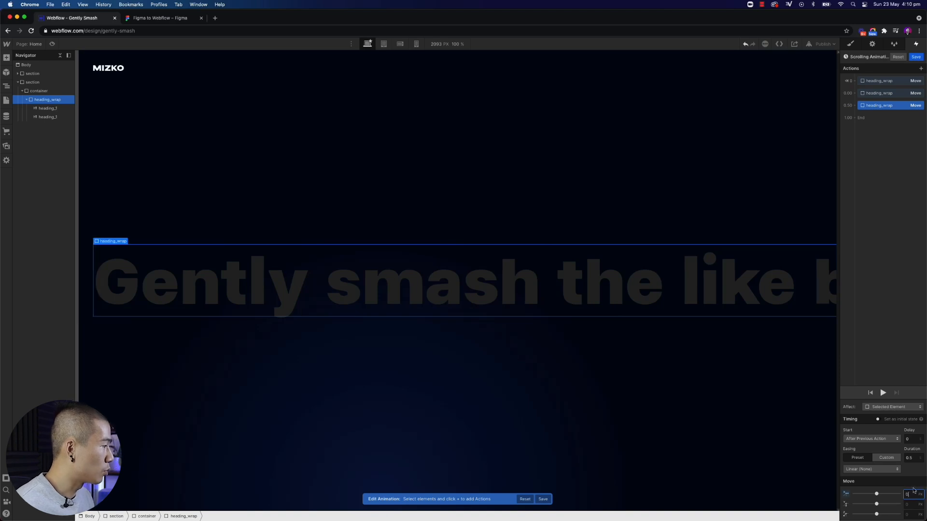
{"action": "left_click", "coordinate": [908, 457]}
{"action": "key", "text": "BackSpace"}
{"action": "key", "text": "BackSpace"}
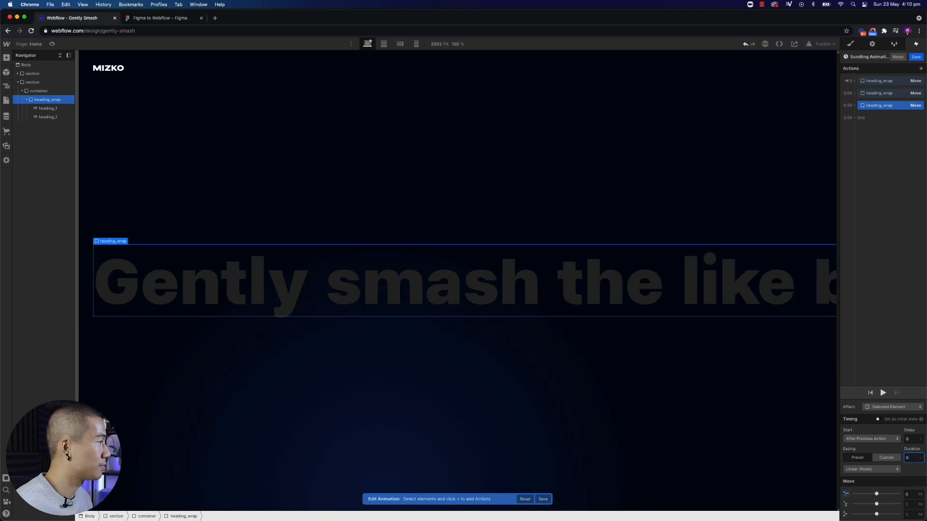
{"action": "left_click", "coordinate": [925, 184]}
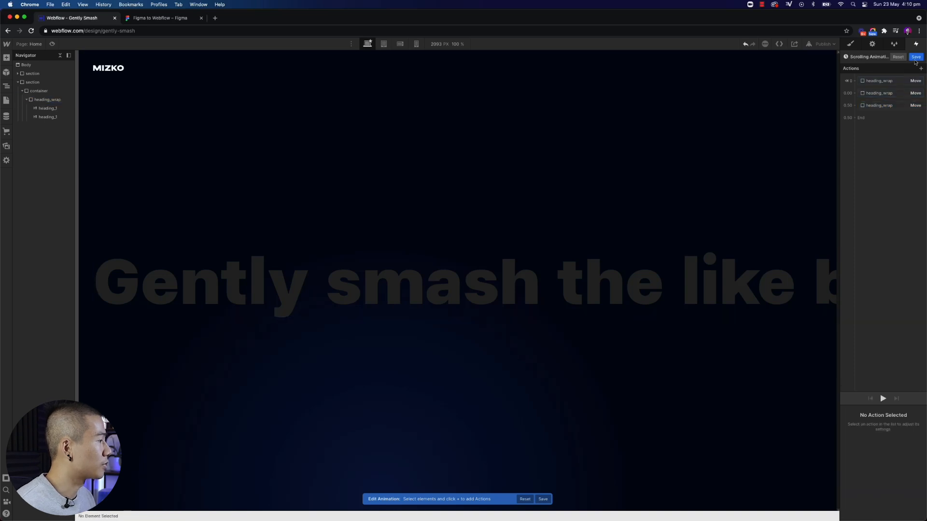
{"action": "left_click", "coordinate": [915, 58]}
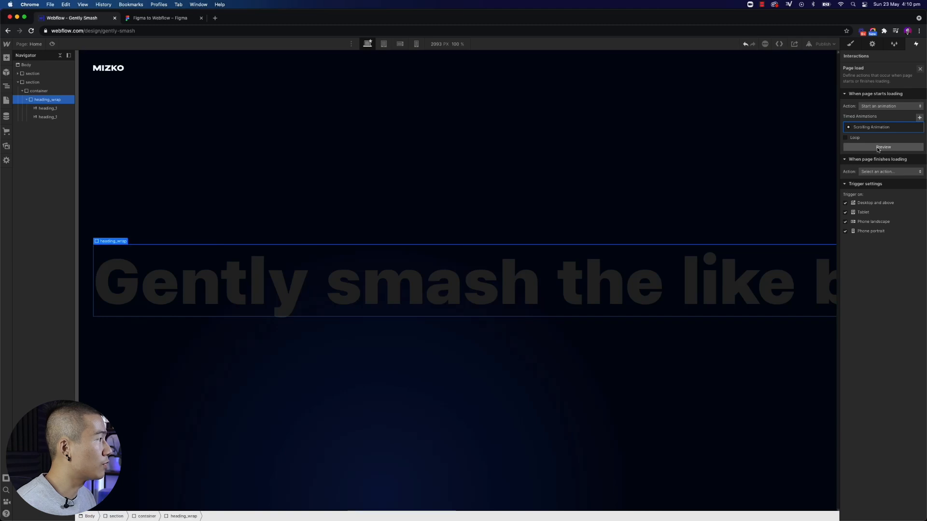
- Set the second Move action's duration to 5 s in the Scrolling Animation, save it and preview the result
{"action": "left_click", "coordinate": [910, 127]}
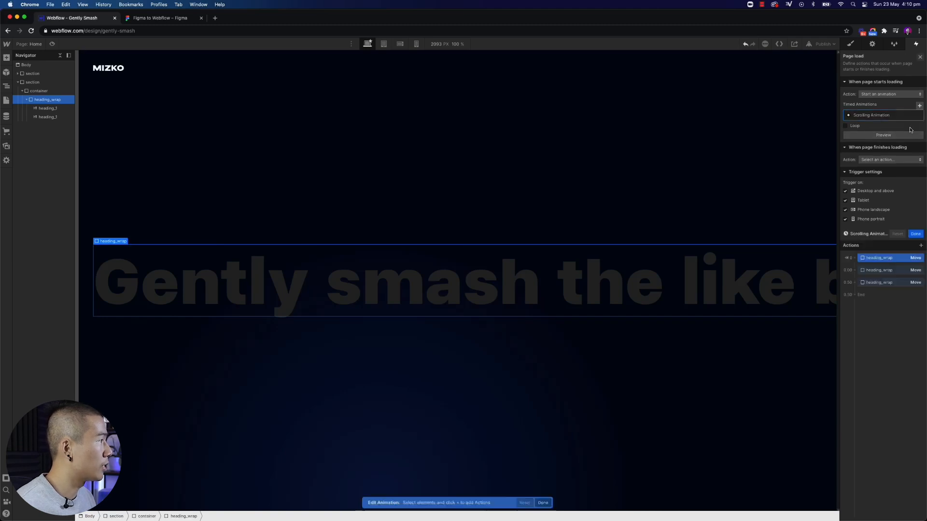
{"action": "left_click", "coordinate": [879, 94]}
{"action": "left_click", "coordinate": [910, 458]}
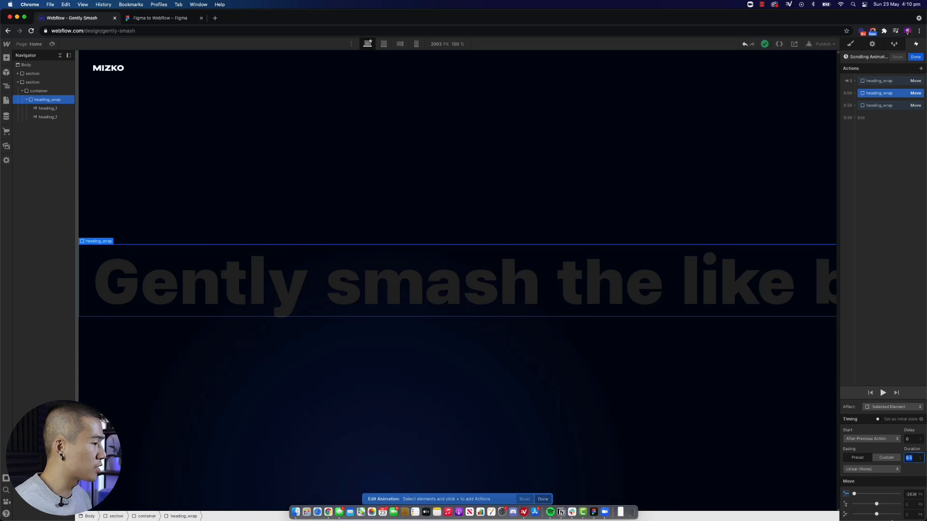
{"action": "type", "text": "5"}
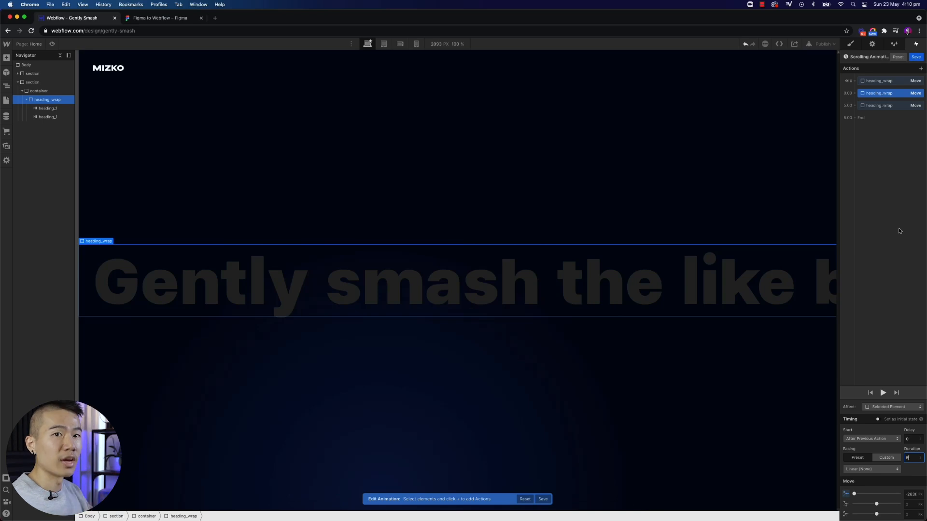
{"action": "left_click", "coordinate": [915, 56]}
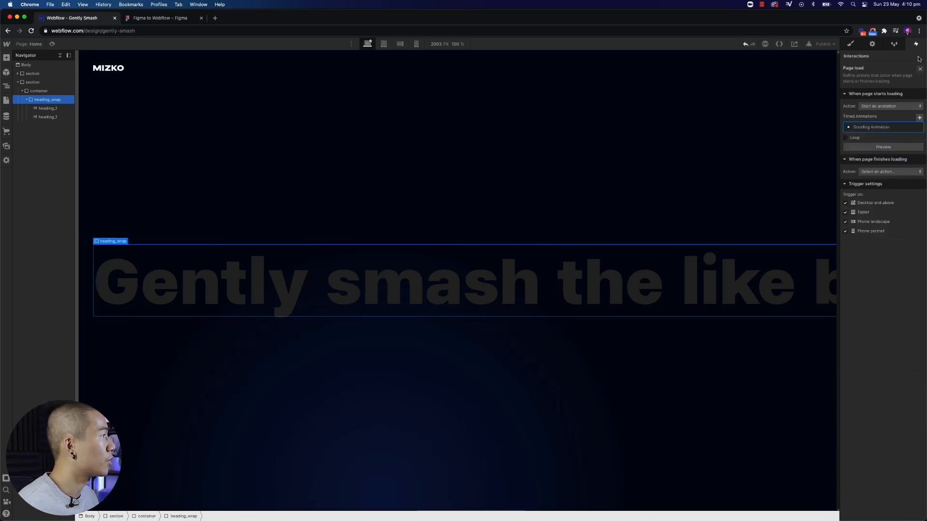
{"action": "left_click", "coordinate": [884, 148]}
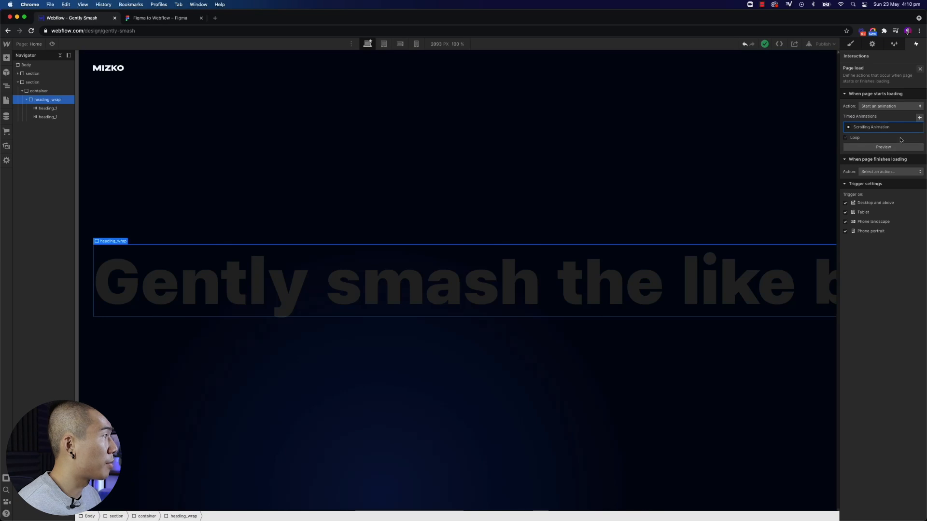
- Review the offsets and durations of the second and third Move actions, close the animation editor and set the Scrolling Animation to loop
{"action": "left_click", "coordinate": [912, 127]}
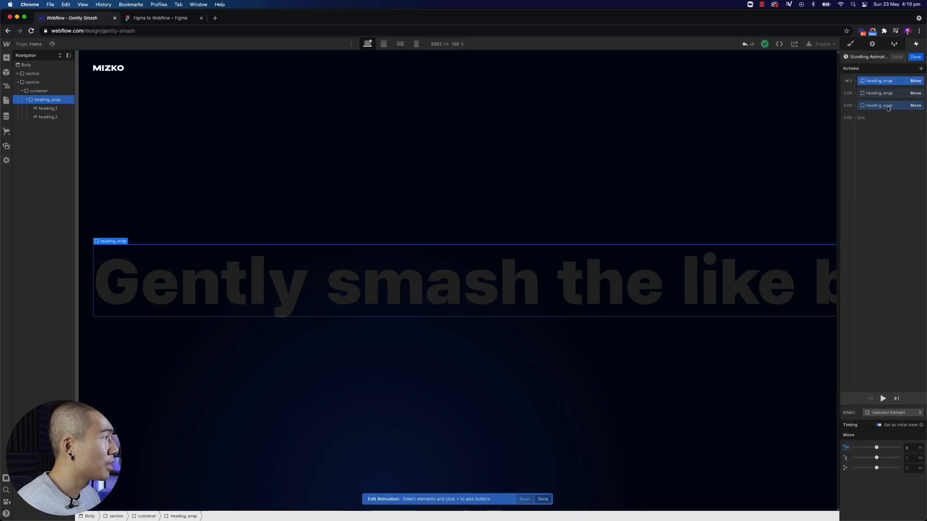
{"action": "left_click", "coordinate": [887, 106]}
{"action": "left_click", "coordinate": [889, 95]}
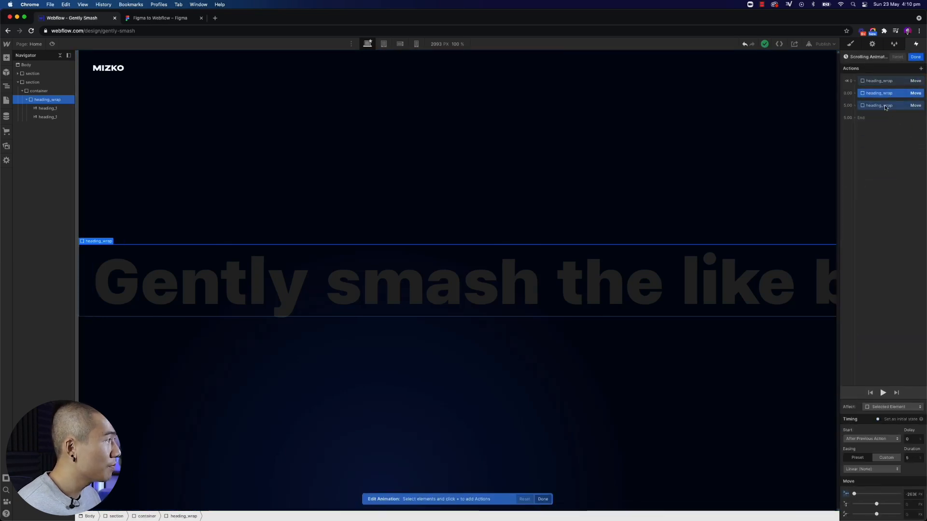
{"action": "left_click", "coordinate": [878, 107]}
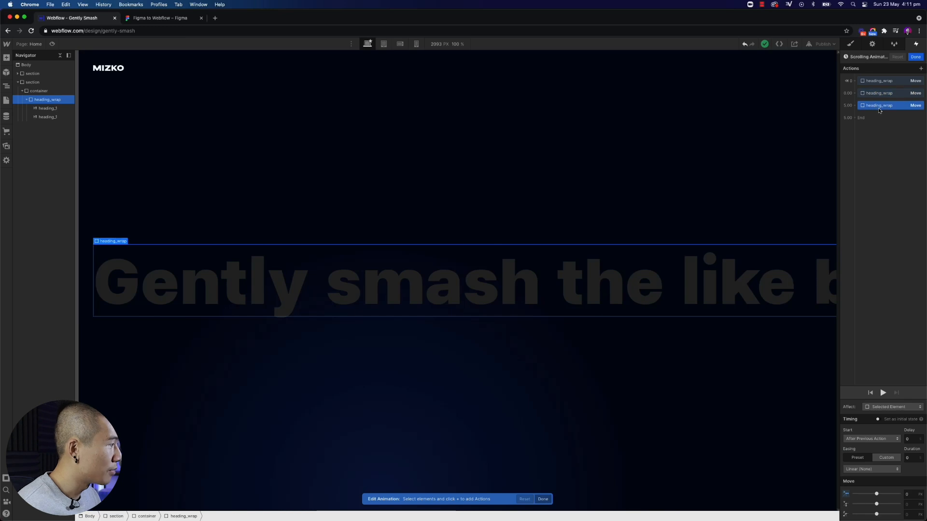
{"action": "left_click", "coordinate": [907, 494]}
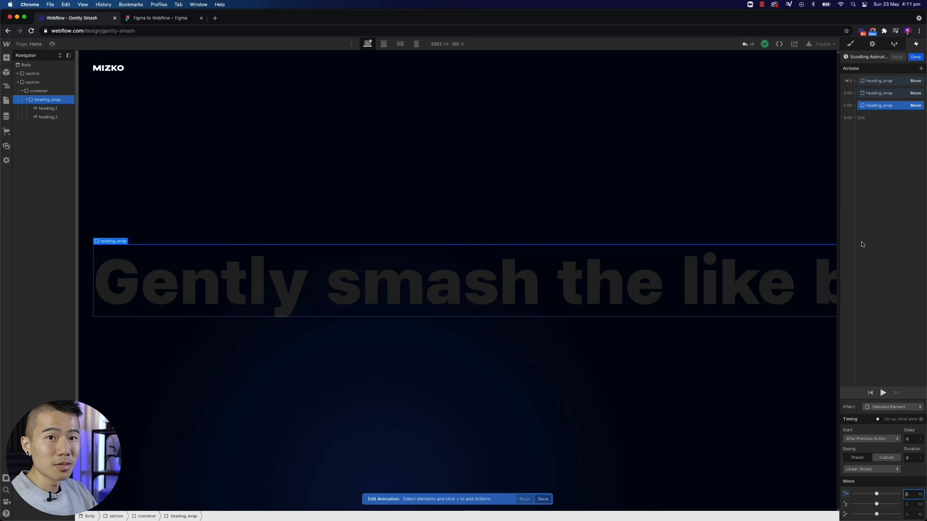
{"action": "left_click", "coordinate": [876, 95]}
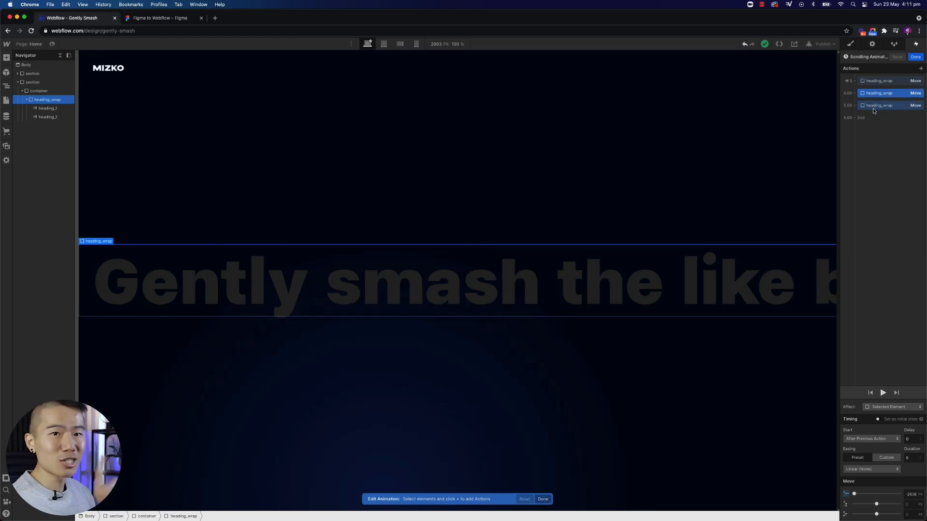
{"action": "left_click", "coordinate": [875, 106]}
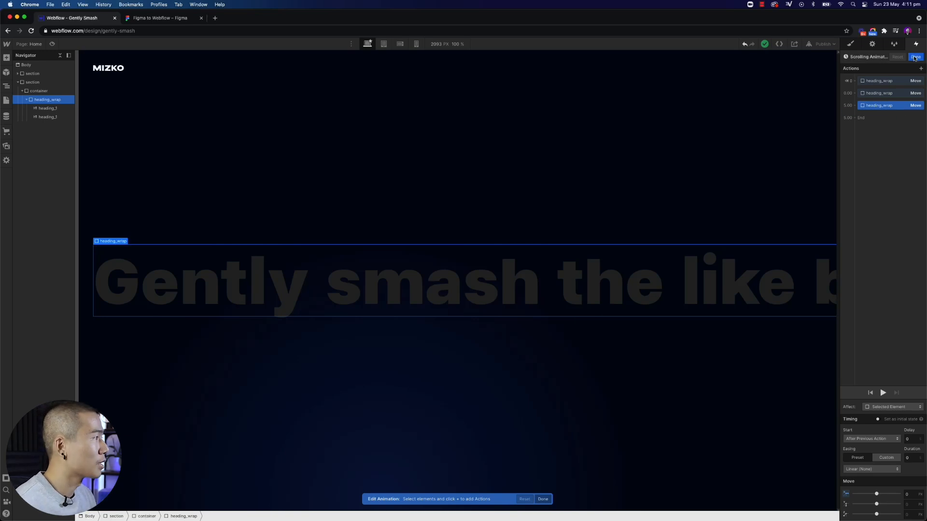
{"action": "left_click", "coordinate": [915, 57]}
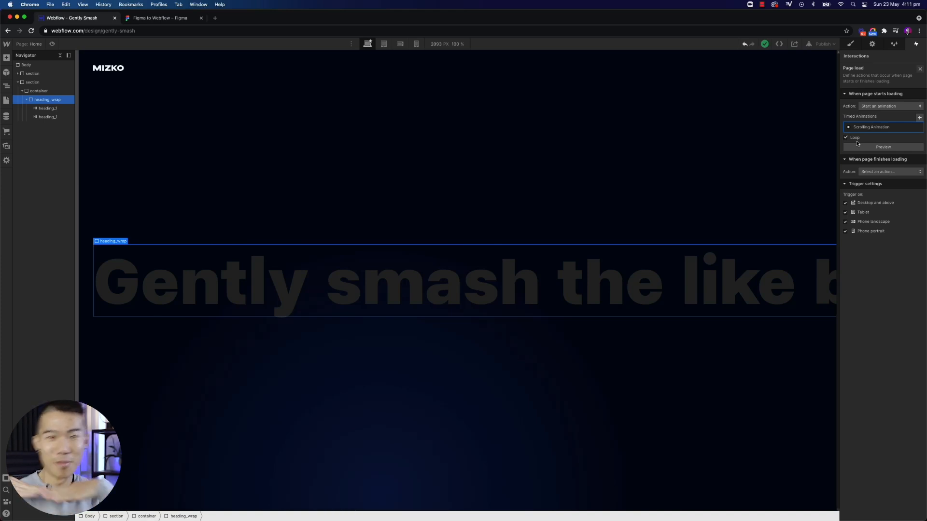
- Preview the looping Scrolling Animation, turn off its loop, preview it again and close the Page load trigger
{"action": "left_click", "coordinate": [887, 148]}
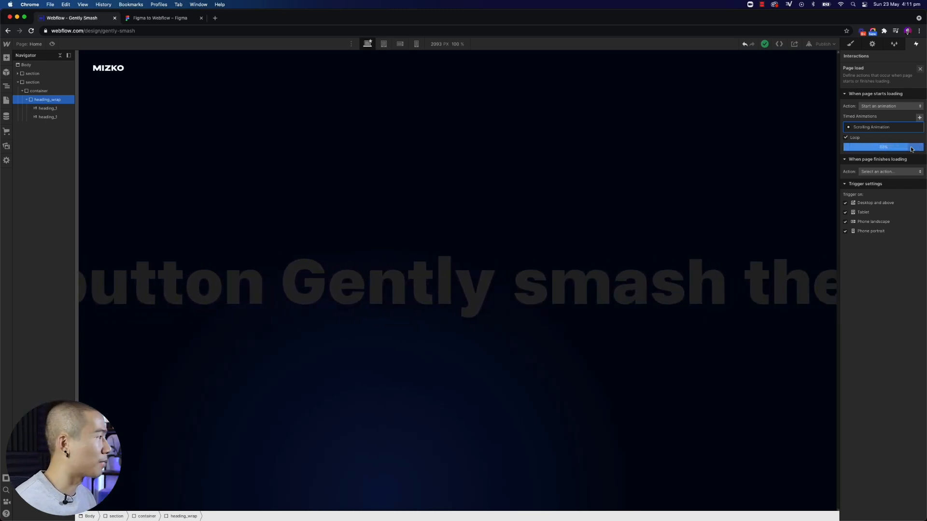
{"action": "left_click", "coordinate": [846, 138]}
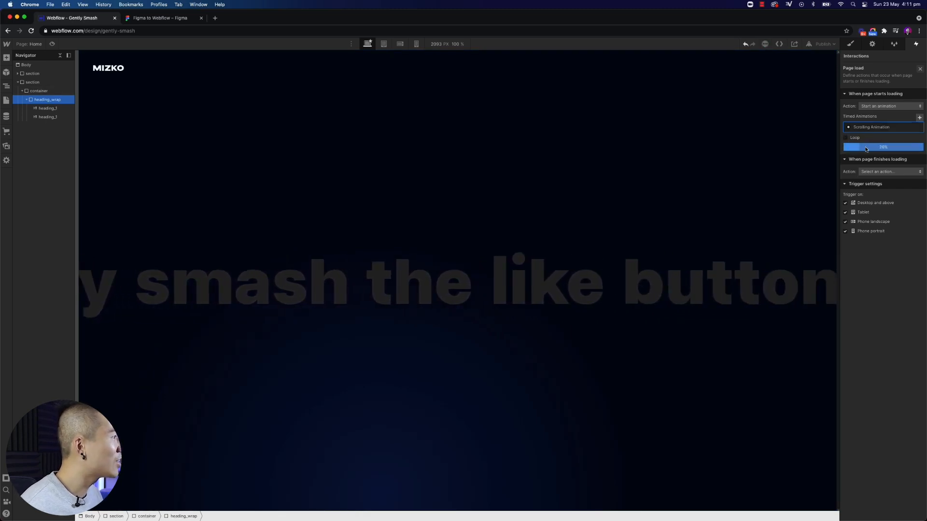
{"action": "left_click", "coordinate": [867, 149]}
{"action": "left_click", "coordinate": [866, 148]}
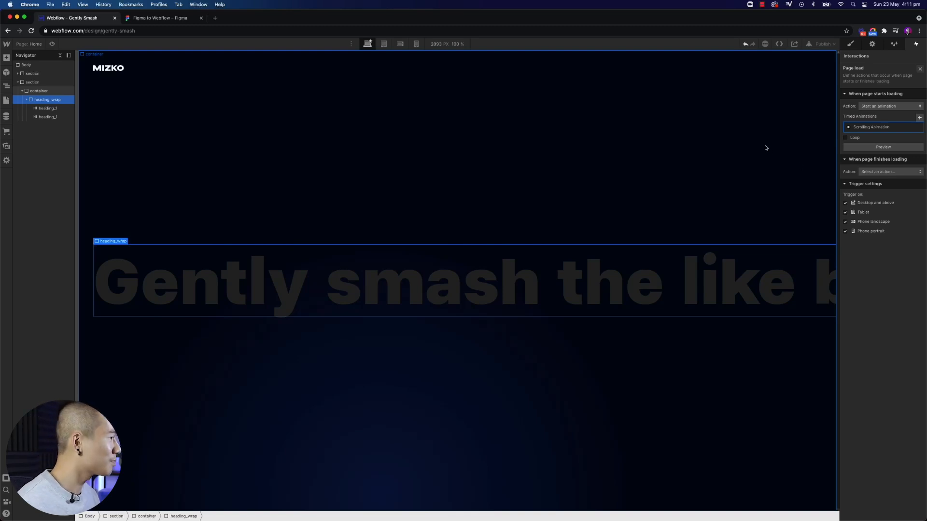
{"action": "left_click", "coordinate": [920, 69]}
- Open the Home page's settings and go to the custom code inside the <head> tag
{"action": "left_click", "coordinate": [352, 142]}
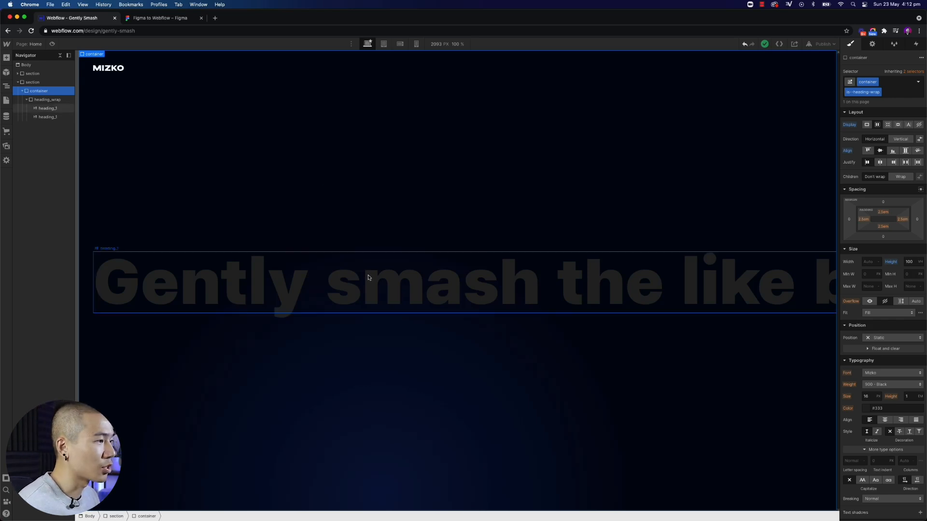
{"action": "left_click", "coordinate": [367, 277]}
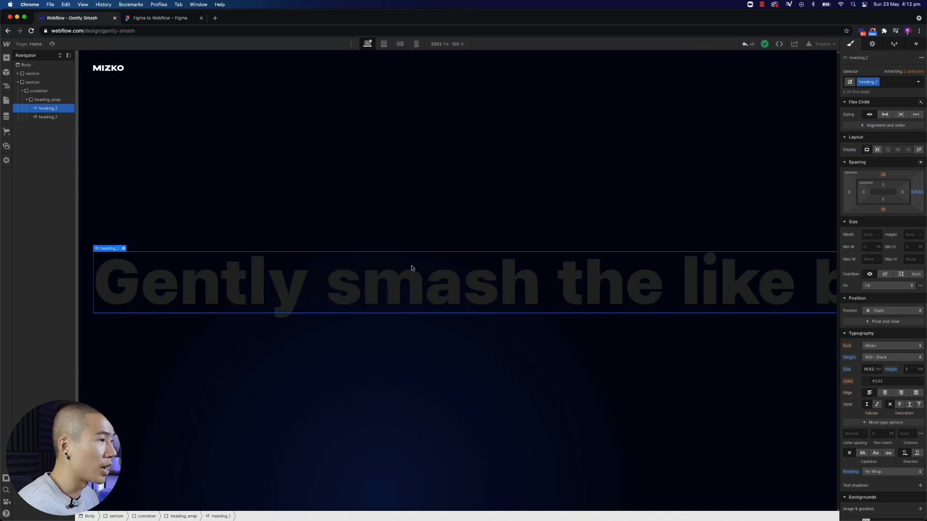
{"action": "left_click", "coordinate": [287, 174]}
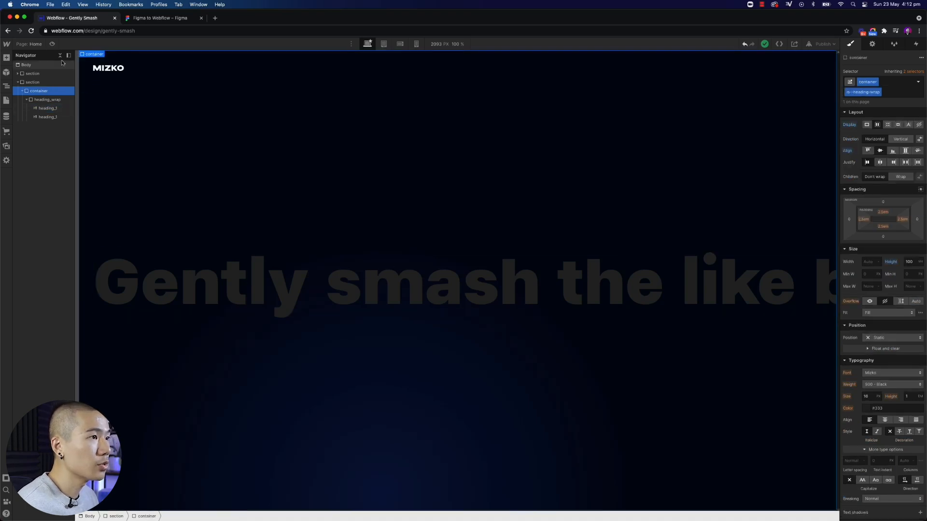
{"action": "left_click", "coordinate": [33, 44]}
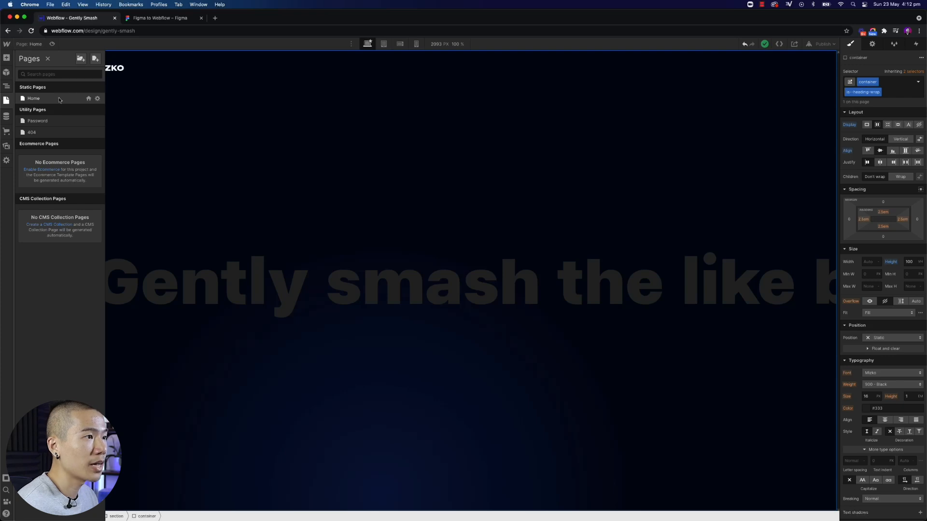
{"action": "left_click", "coordinate": [97, 98]}
{"action": "scroll", "coordinate": [198, 156], "scroll_direction": "down", "scroll_amount": 10}
{"action": "scroll", "coordinate": [199, 156], "scroll_direction": "down", "scroll_amount": 3}
{"action": "left_click", "coordinate": [204, 261]}
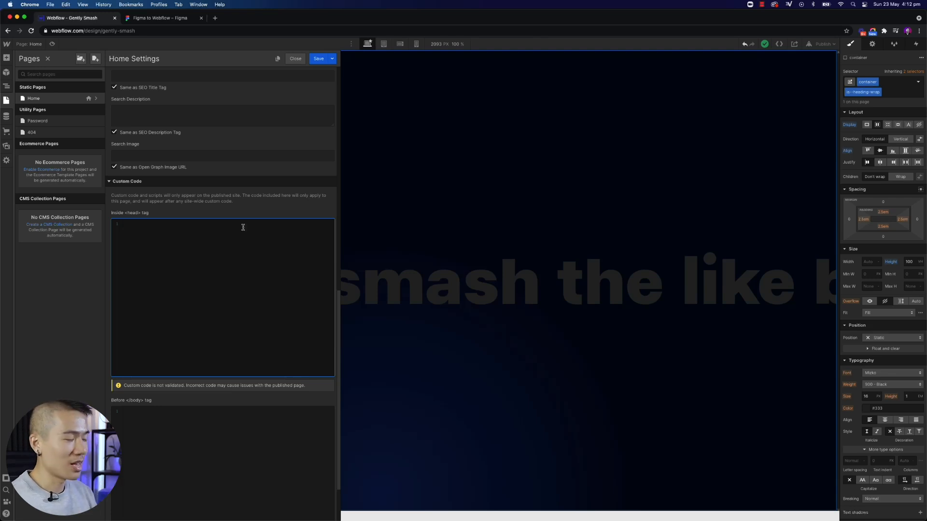
- Write an opening <style> and a closing </style> tag in the head code, and keep the page settings open
{"action": "type", "text": "<styl"}
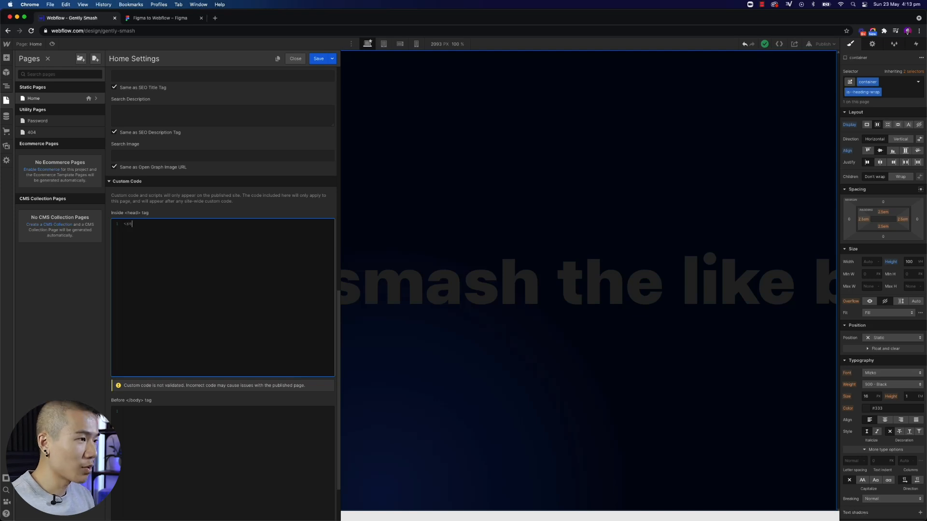
{"action": "key", "text": "BackSpace"}
{"action": "type", "text": "le>"}
{"action": "key", "text": "Return"}
{"action": "key", "text": "Return"}
{"action": "type", "text": "</style>"}
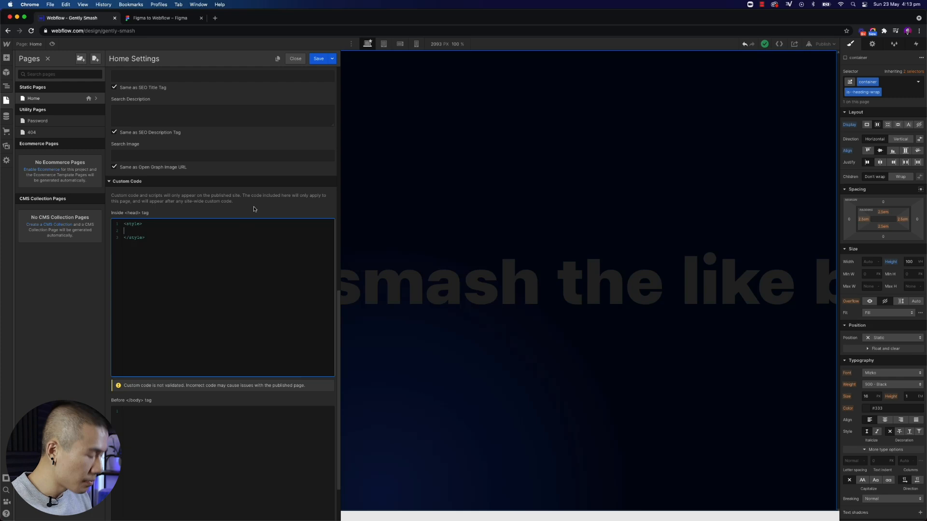
{"action": "left_click", "coordinate": [482, 283]}
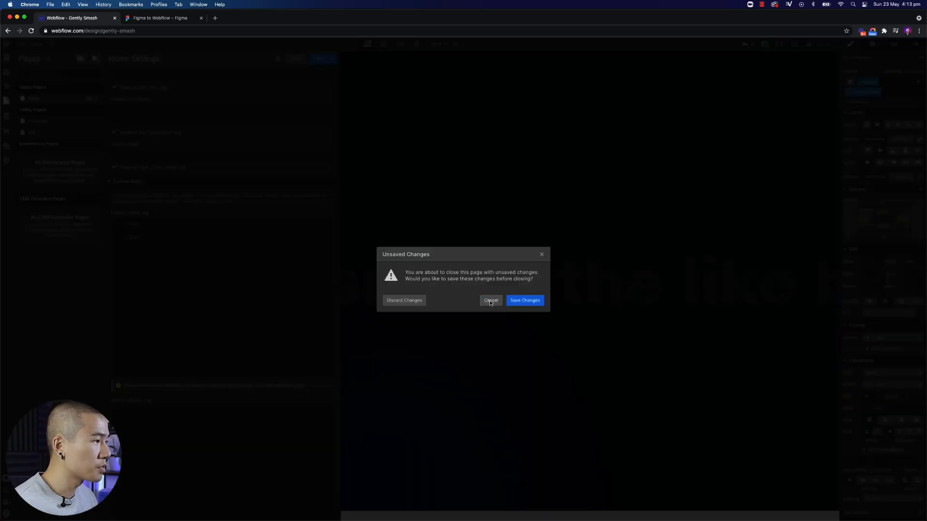
{"action": "left_click", "coordinate": [490, 300]}
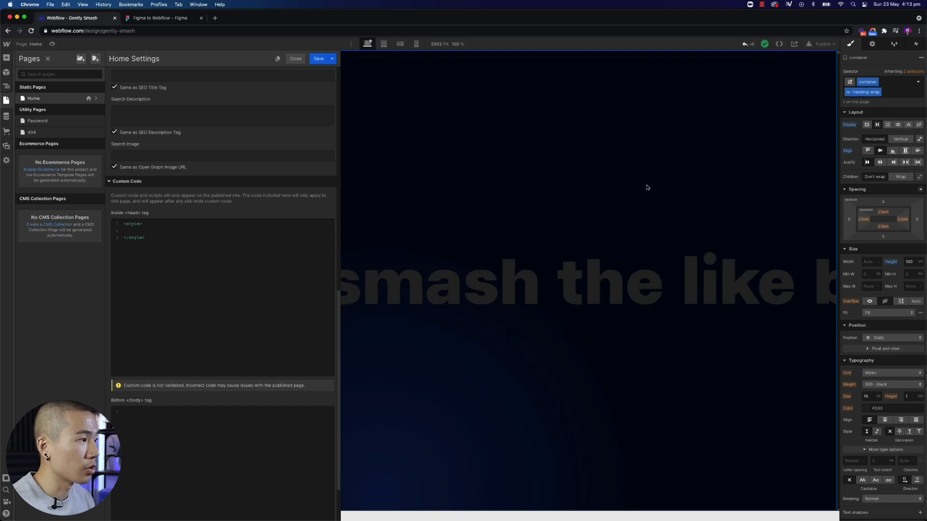
- Add an empty CSS rule for the class .heading_1 with braces between the style tags
{"action": "left_click", "coordinate": [141, 233]}
{"action": "type", "text": ".heading_l"}
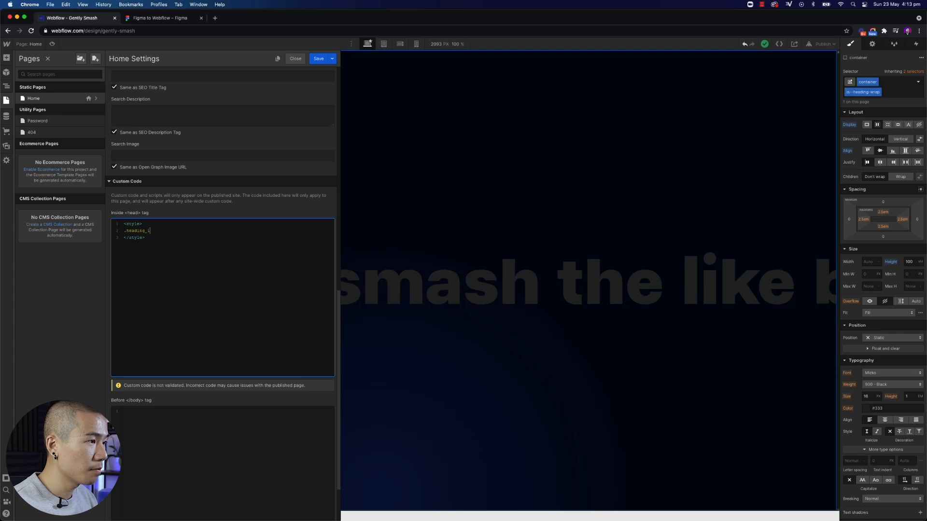
{"action": "key", "text": "Return"}
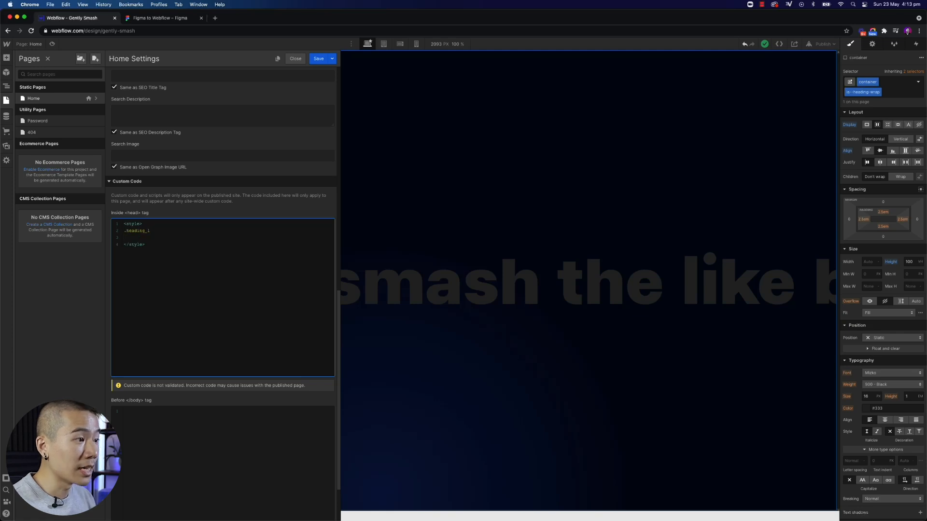
{"action": "type", "text": "#heading_1"}
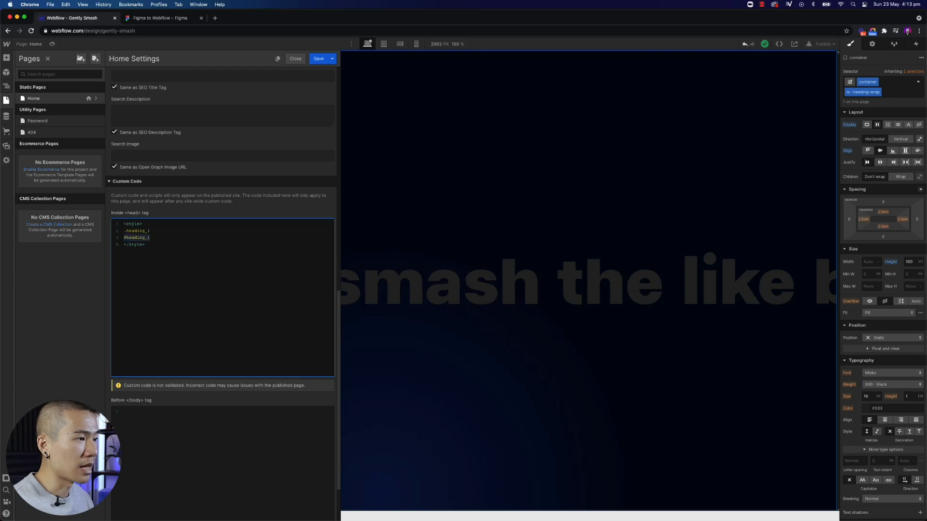
{"action": "key", "text": "BackSpace"}
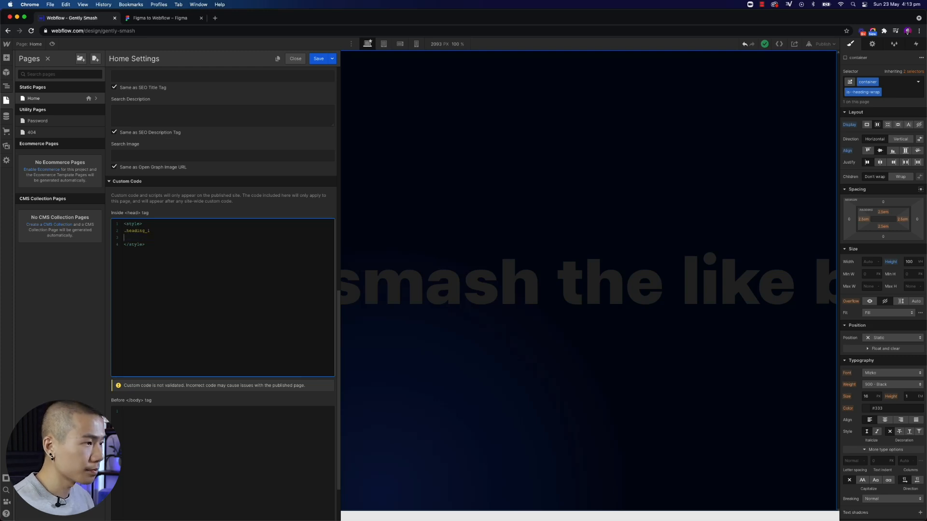
{"action": "key", "text": "Return"}
{"action": "key", "text": "Return"}
{"action": "type", "text": "}"}
{"action": "key", "text": "BackSpace"}
{"action": "key", "text": "Up"}
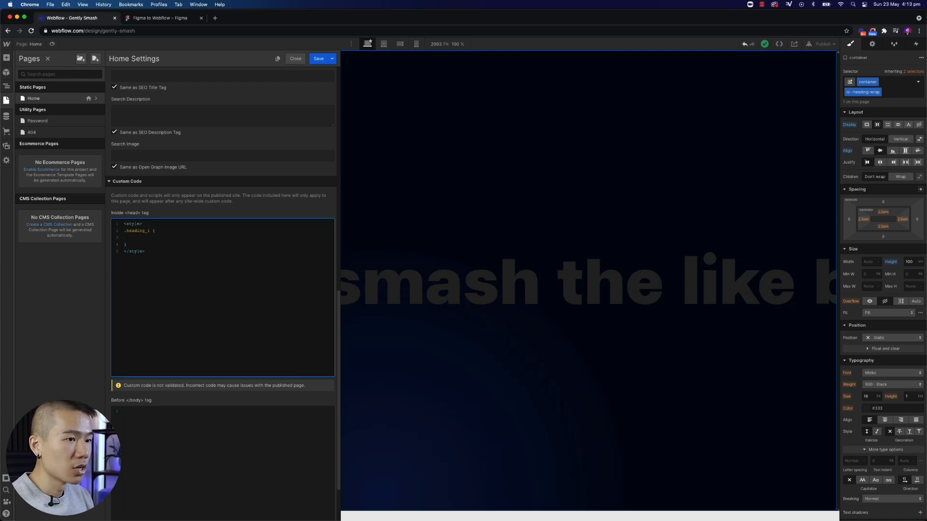
- Give .heading_1 a -webkit-text-stroke-width of 2px and a -webkit-text-stroke-color of #FFF, and save the page settings
{"action": "type", "text": "-webkit-"}
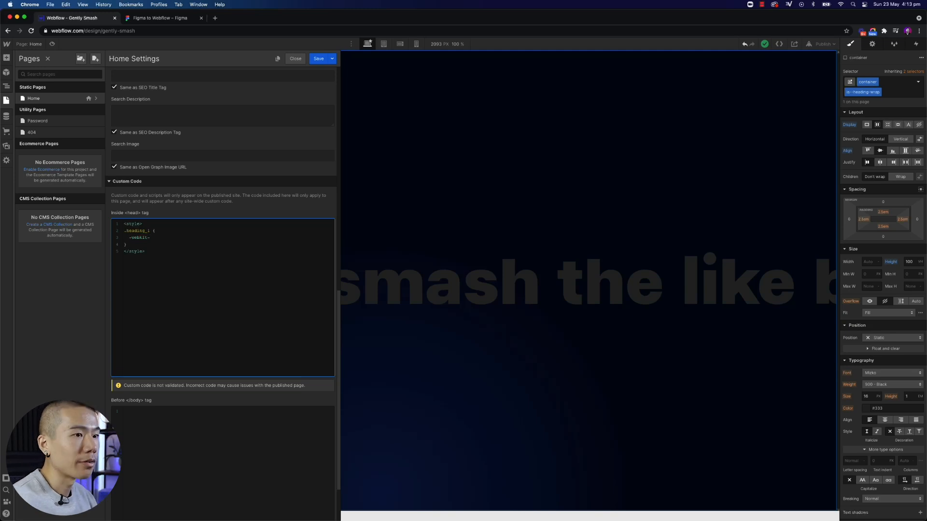
{"action": "type", "text": "text-stroke-width:2px;"}
{"action": "key", "text": "Return"}
{"action": "type", "text": "-webkit-text-stroke-color"}
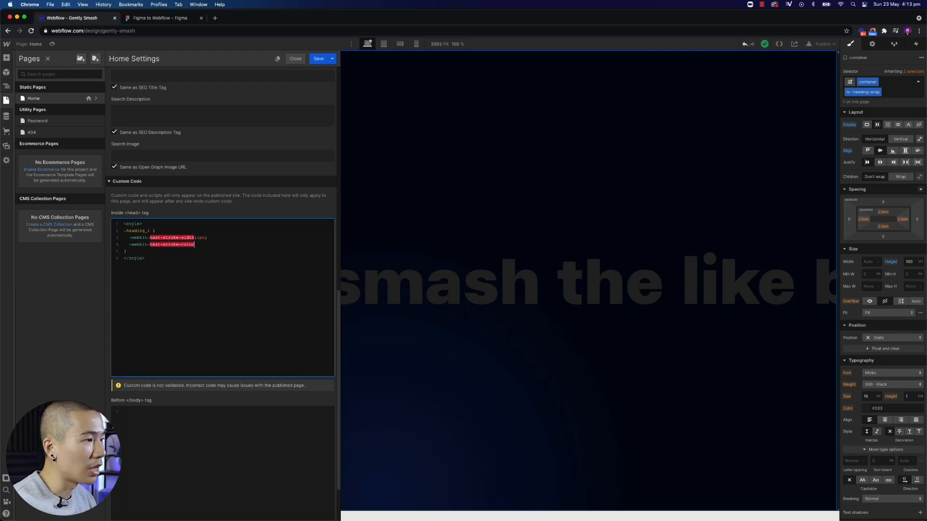
{"action": "type", "text": ":#FFF;"}
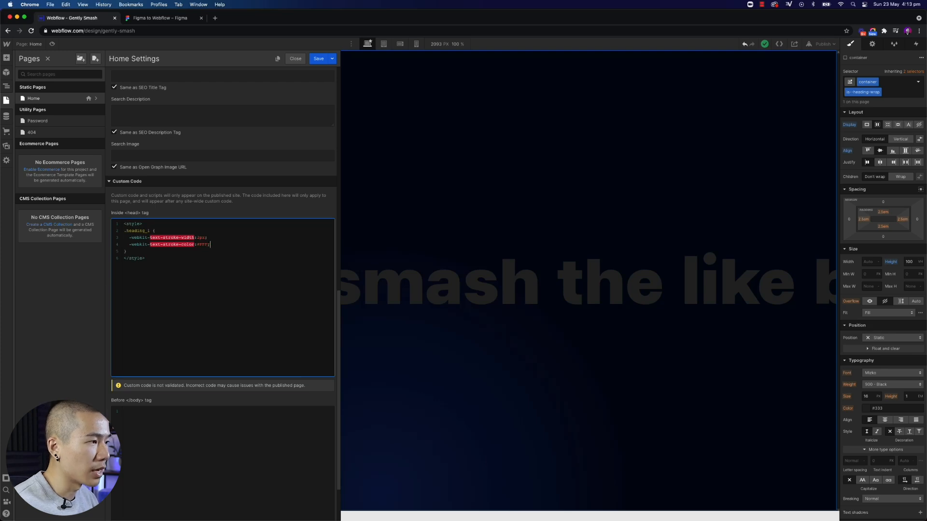
{"action": "left_click", "coordinate": [318, 58]}
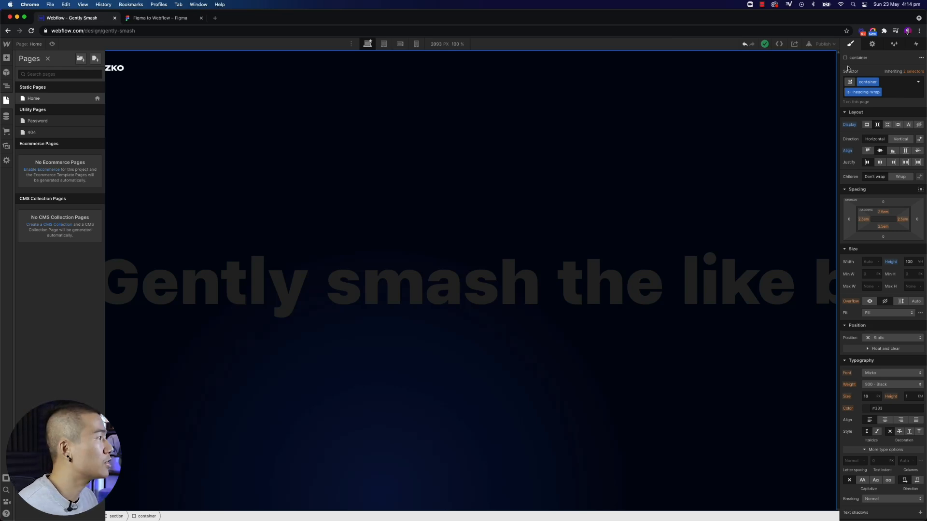
- Publish the site to gently-smash.webflow.io, check the scrolling outlined heading on the live page and return to the Webflow designer
{"action": "left_click", "coordinate": [823, 44]}
{"action": "left_click", "coordinate": [800, 149]}
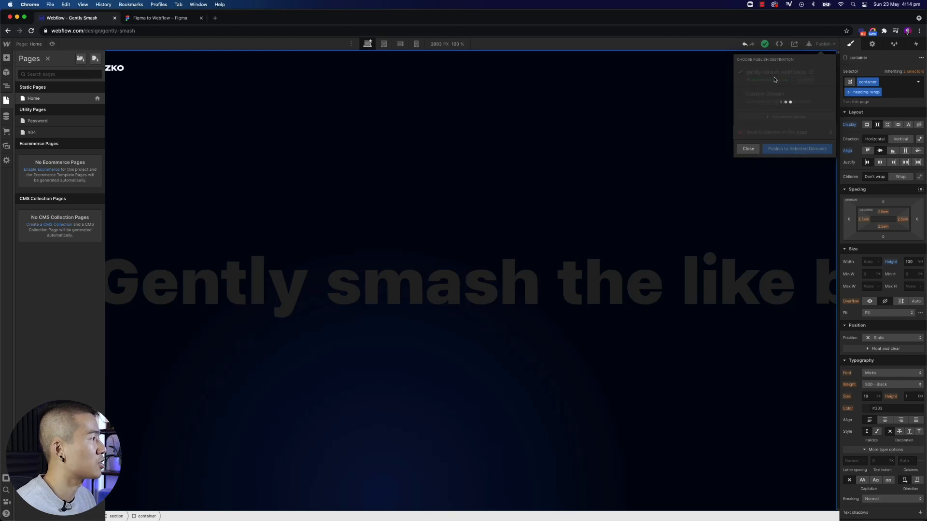
{"action": "left_click", "coordinate": [808, 73]}
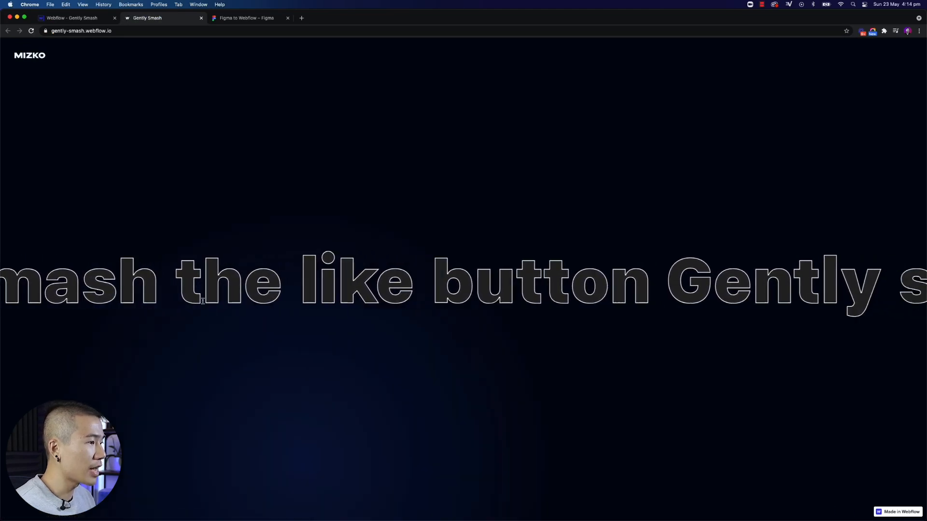
{"action": "left_click_drag", "start_coordinate": [202, 300], "coordinate": [702, 272]}
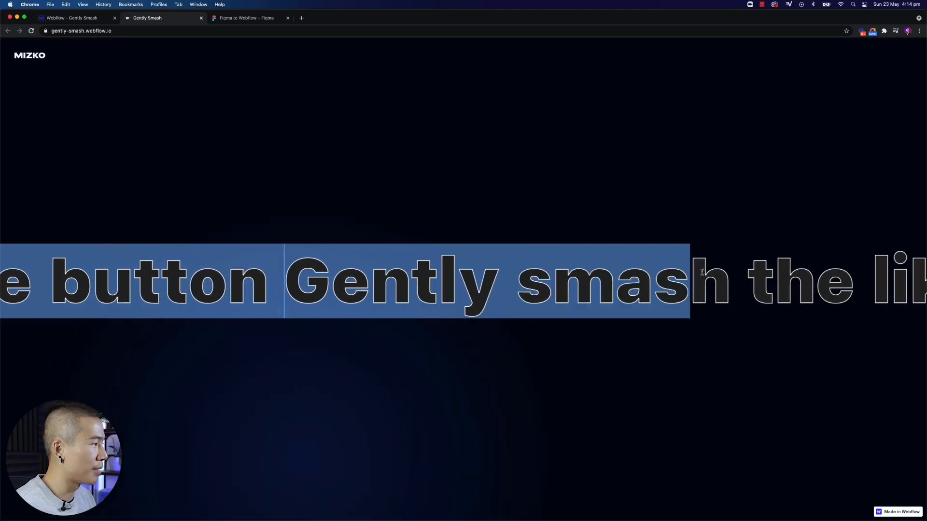
{"action": "left_click", "coordinate": [701, 272]}
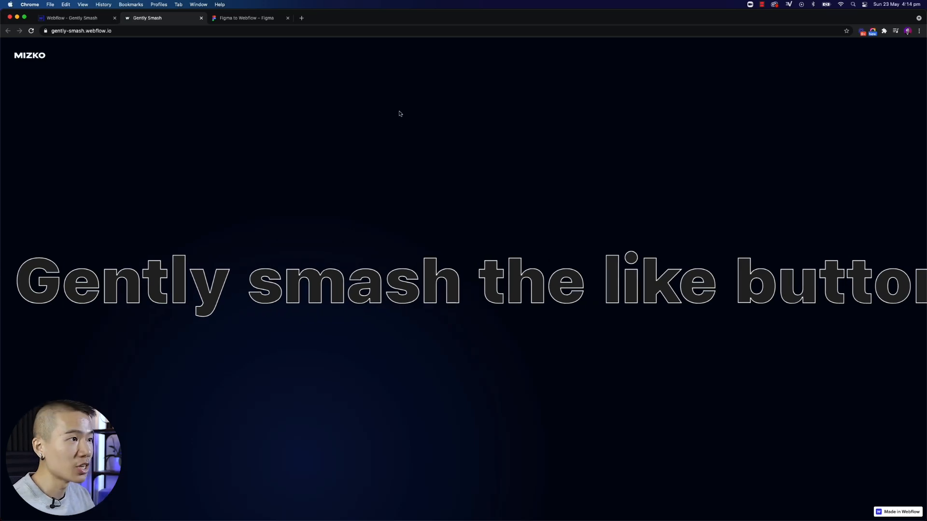
{"action": "left_click", "coordinate": [97, 18]}
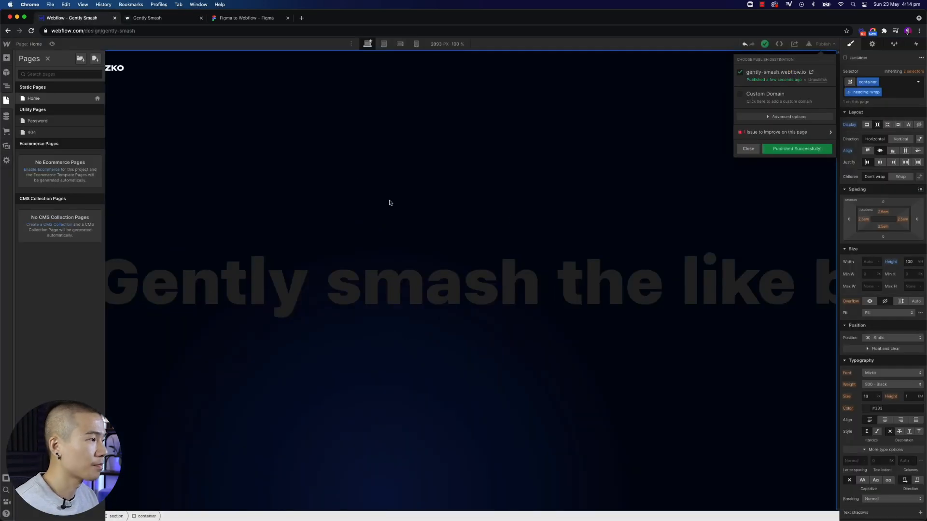
{"action": "left_click", "coordinate": [748, 148]}
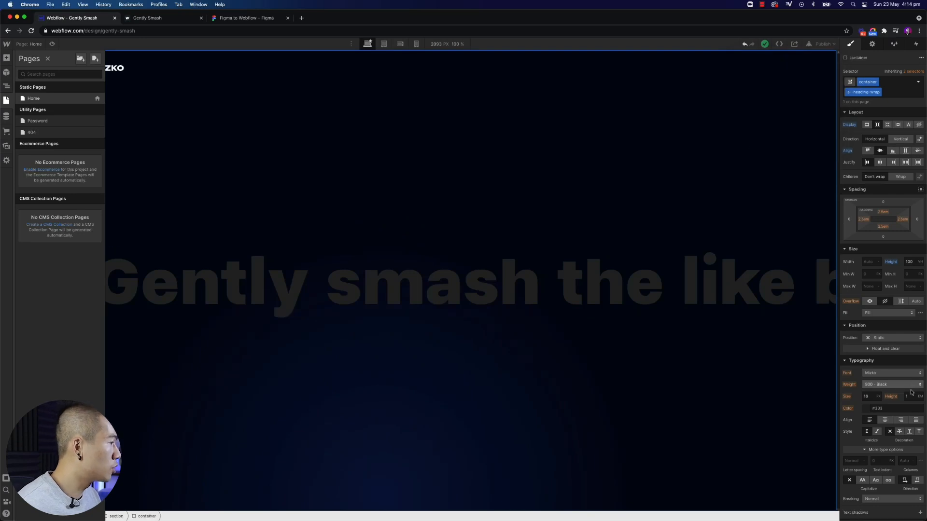
- Make the text colour of heading_1 fully transparent by lowering its alpha to 0
{"action": "scroll", "coordinate": [907, 386], "scroll_direction": "down", "scroll_amount": 1}
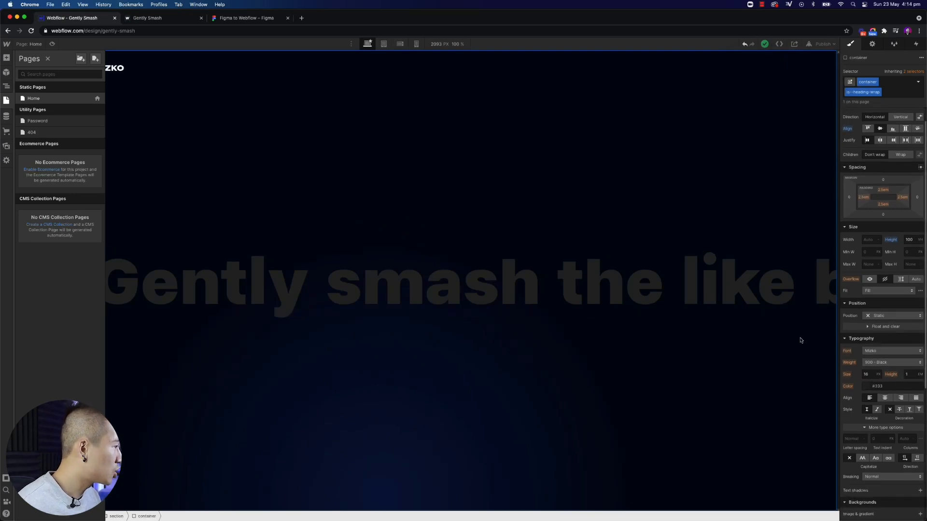
{"action": "left_click", "coordinate": [684, 288]}
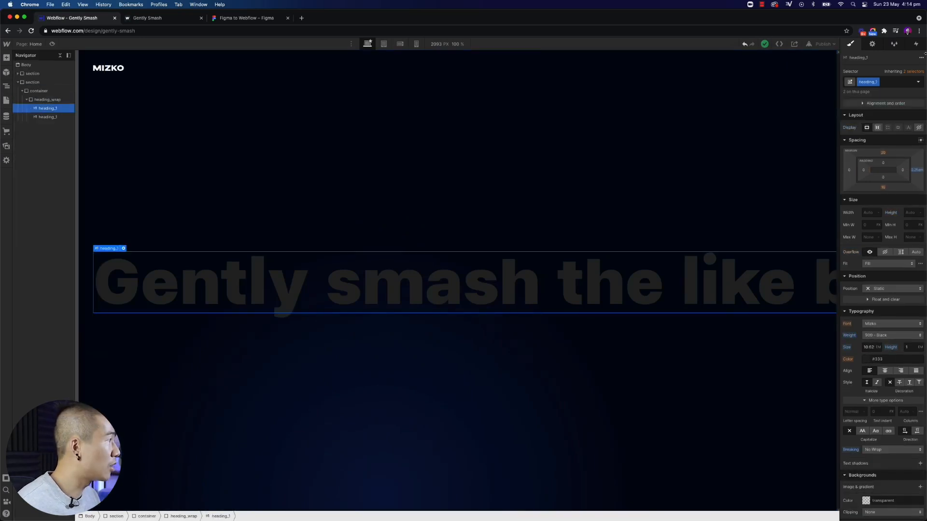
{"action": "left_click", "coordinate": [866, 361]}
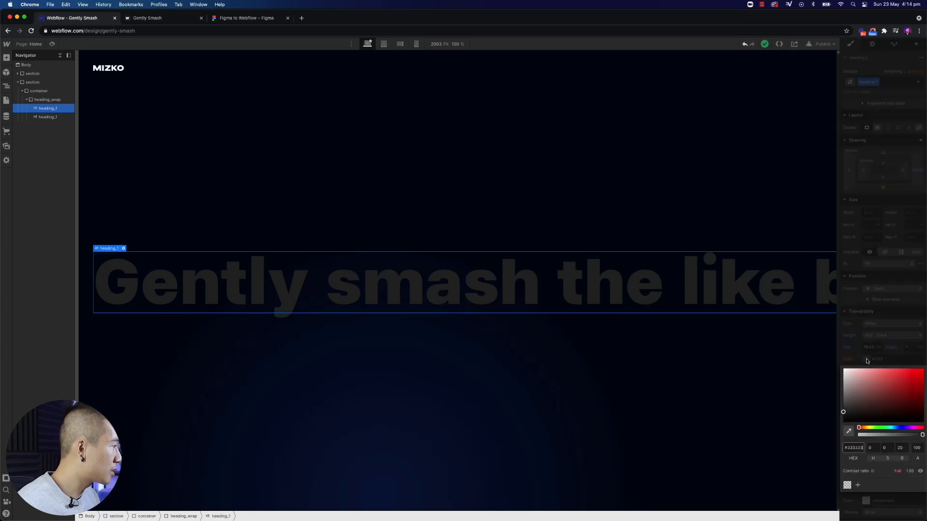
{"action": "left_click", "coordinate": [864, 434]}
{"action": "left_click", "coordinate": [798, 372]}
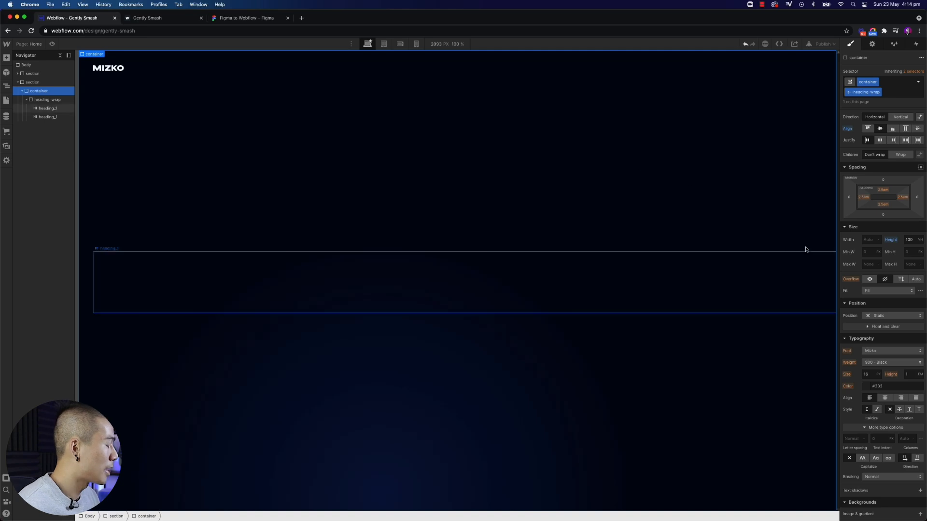
- Turn on looping for the Scrolling Animation in the Page load trigger and glance at the published page
{"action": "left_click", "coordinate": [916, 44]}
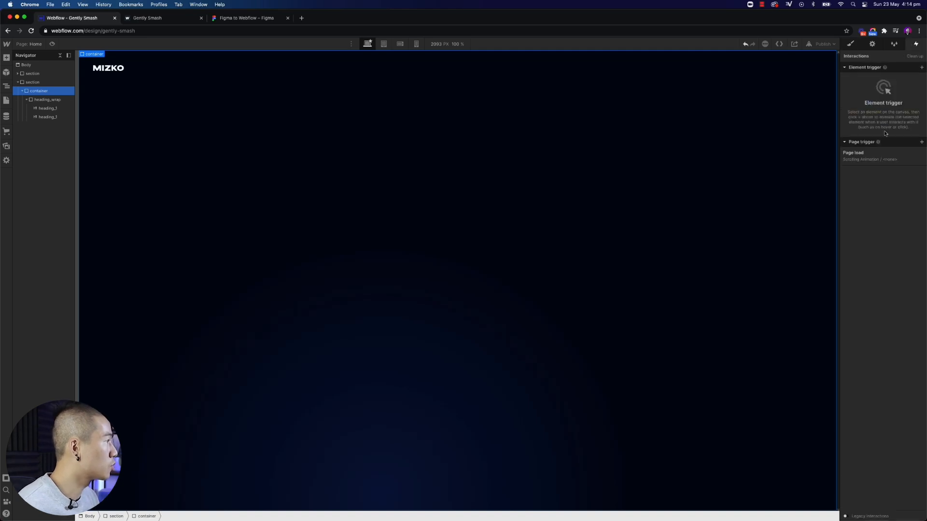
{"action": "left_click", "coordinate": [880, 163]}
{"action": "left_click", "coordinate": [845, 137]}
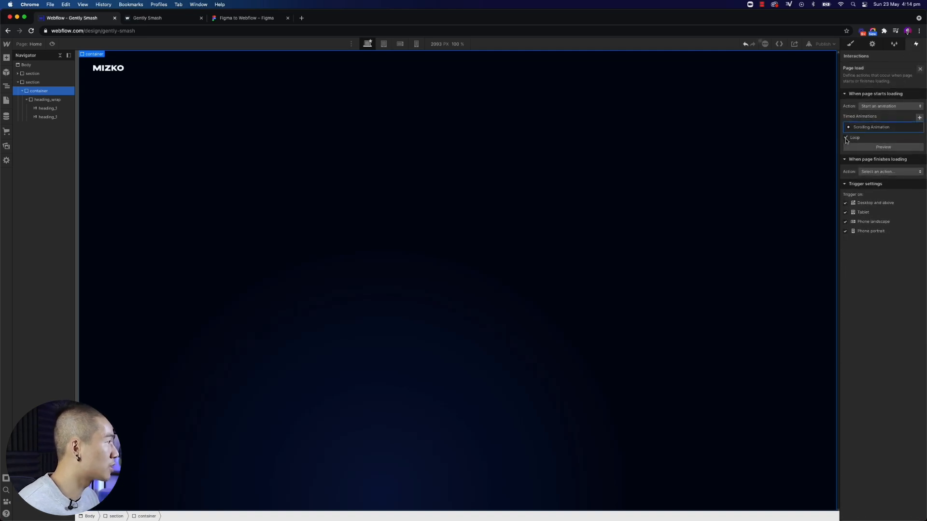
{"action": "left_click", "coordinate": [187, 15]}
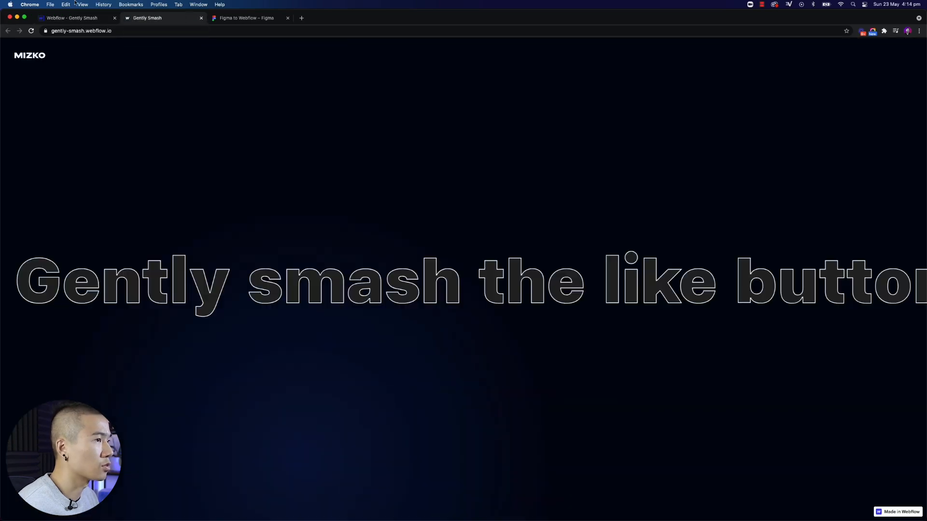
{"action": "left_click", "coordinate": [68, 21]}
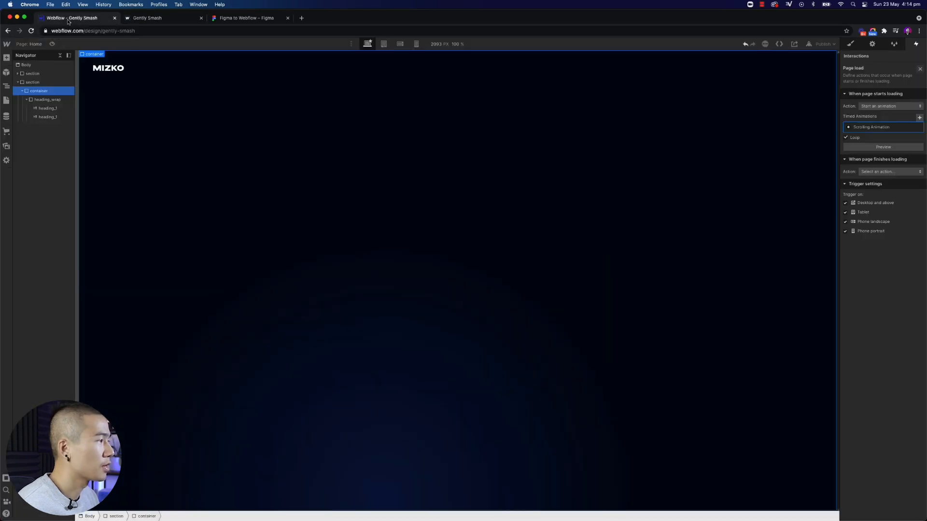
- Set the duration of the second heading_wrap Move action in the Scrolling Animation to 60 seconds and save the animation
{"action": "left_click", "coordinate": [909, 128]}
{"action": "left_click", "coordinate": [883, 93]}
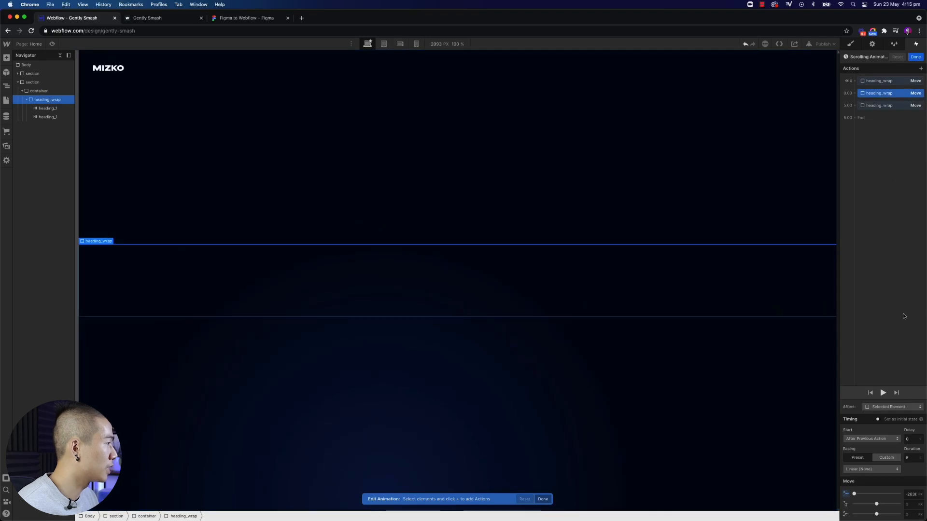
{"action": "left_click", "coordinate": [910, 458]}
{"action": "type", "text": "60"}
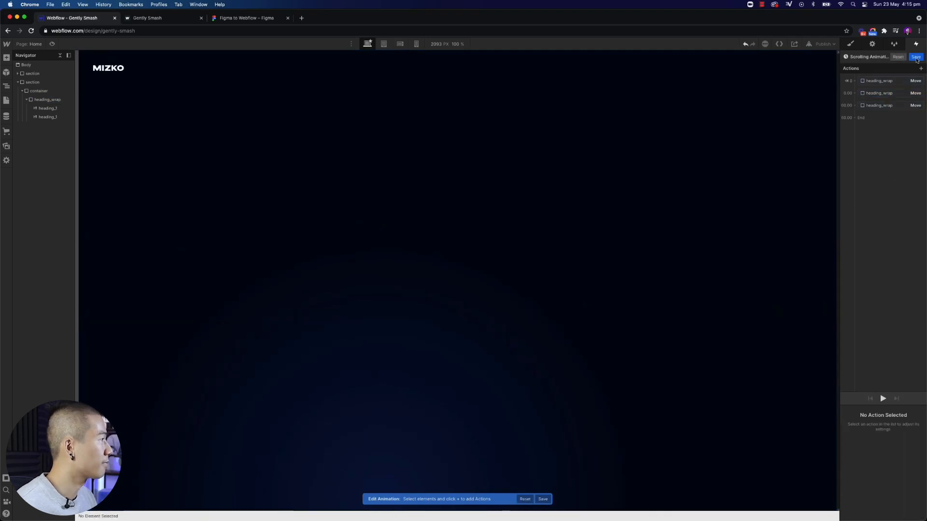
{"action": "left_click", "coordinate": [915, 56]}
- Publish the site to gently-smash.webflow.io, check the slower outlined heading on the reloaded live page and return to the Webflow designer
{"action": "left_click", "coordinate": [830, 44]}
{"action": "left_click", "coordinate": [796, 149]}
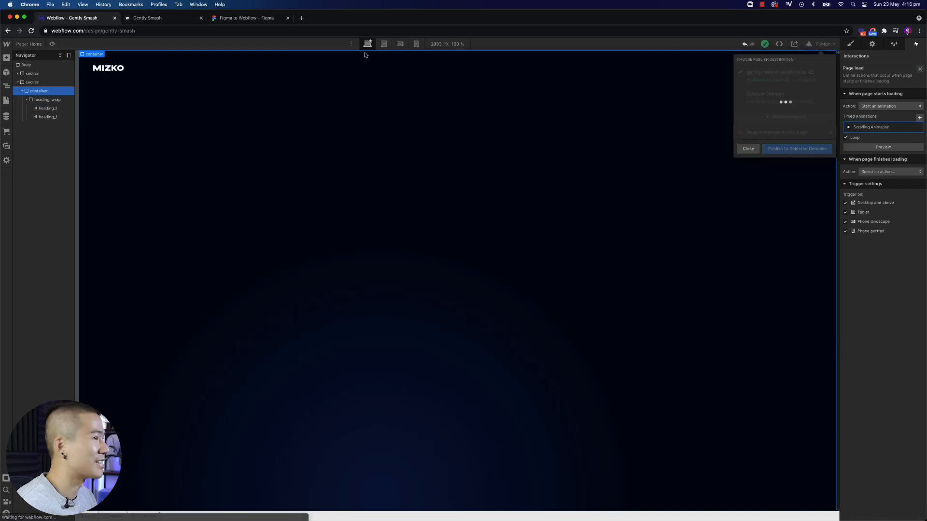
{"action": "left_click", "coordinate": [146, 19]}
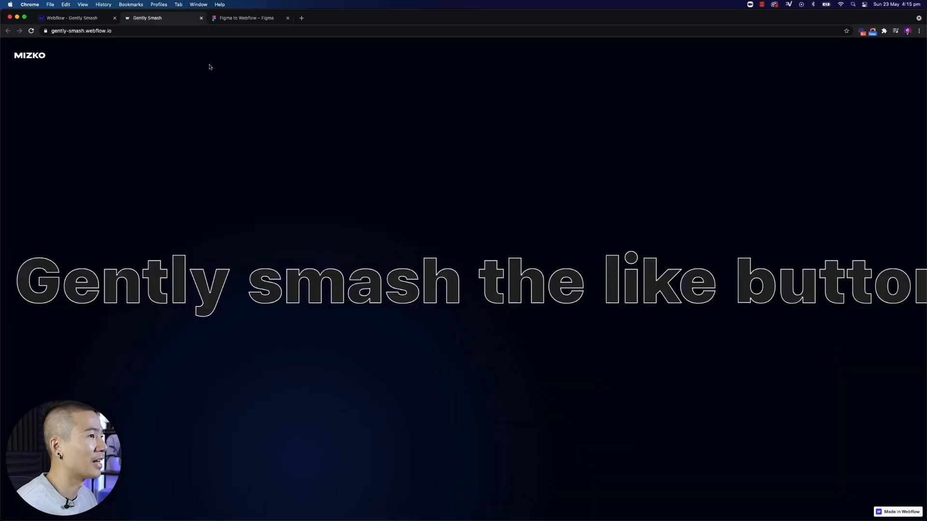
{"action": "left_click", "coordinate": [73, 18]}
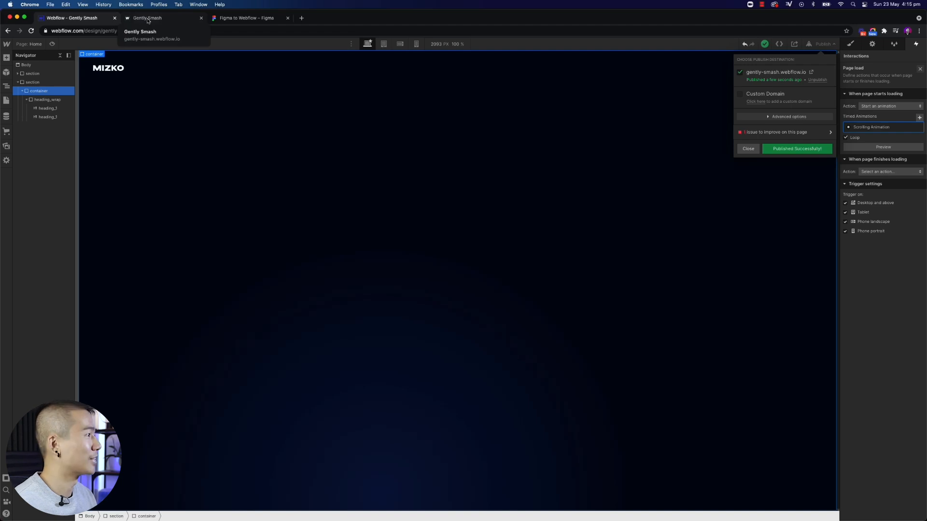
{"action": "left_click", "coordinate": [147, 20]}
{"action": "key", "text": "super+r"}
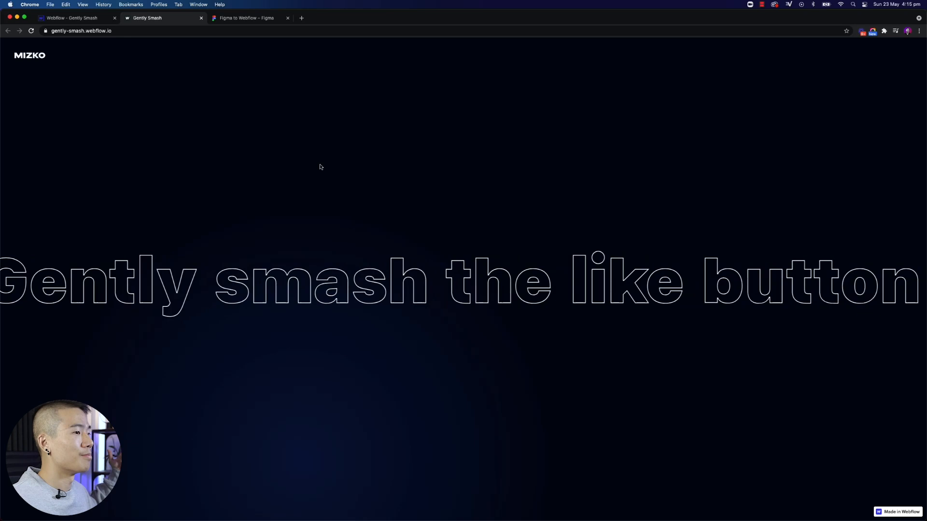
{"action": "left_click", "coordinate": [88, 21]}
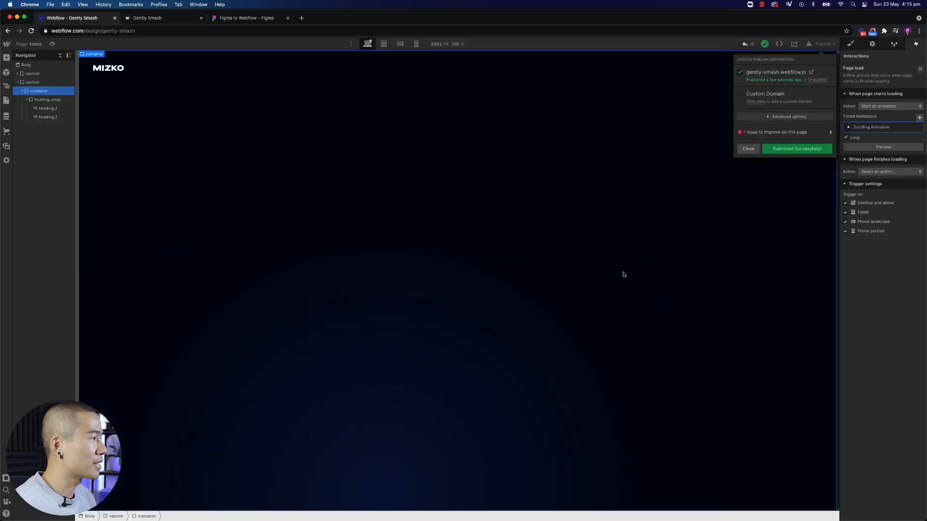
{"action": "left_click", "coordinate": [748, 149]}
- Set the letter spacing of the container with the is-heading-wrap class to -2 px
{"action": "left_click", "coordinate": [850, 44]}
{"action": "scroll", "coordinate": [875, 331], "scroll_direction": "down", "scroll_amount": 3}
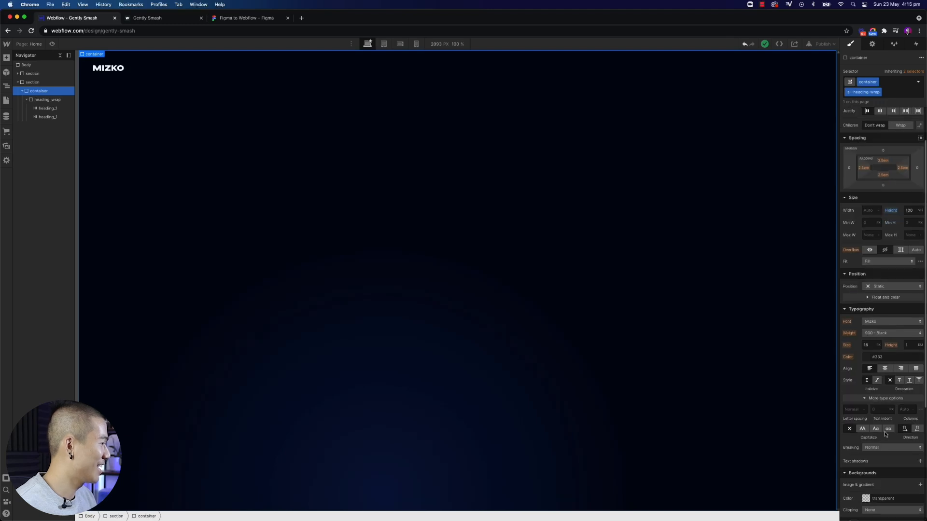
{"action": "left_click", "coordinate": [876, 410]}
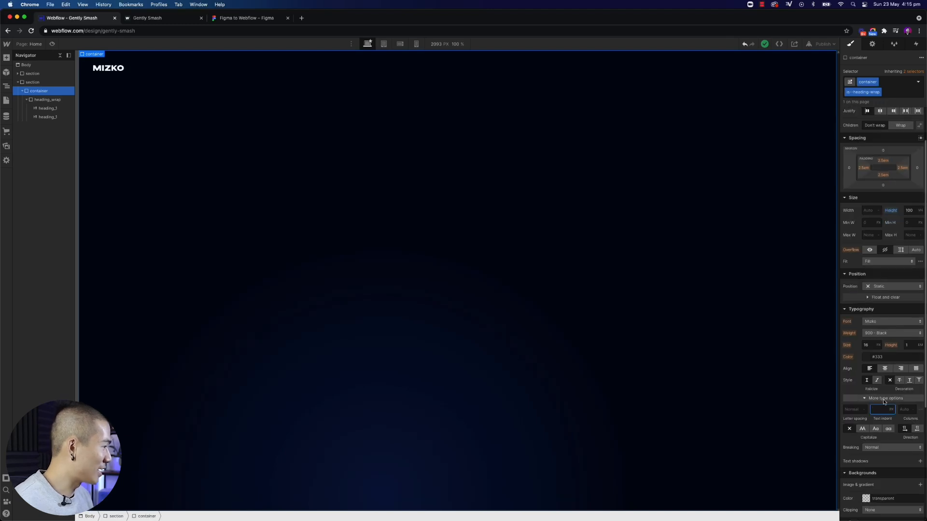
{"action": "left_click", "coordinate": [856, 409]}
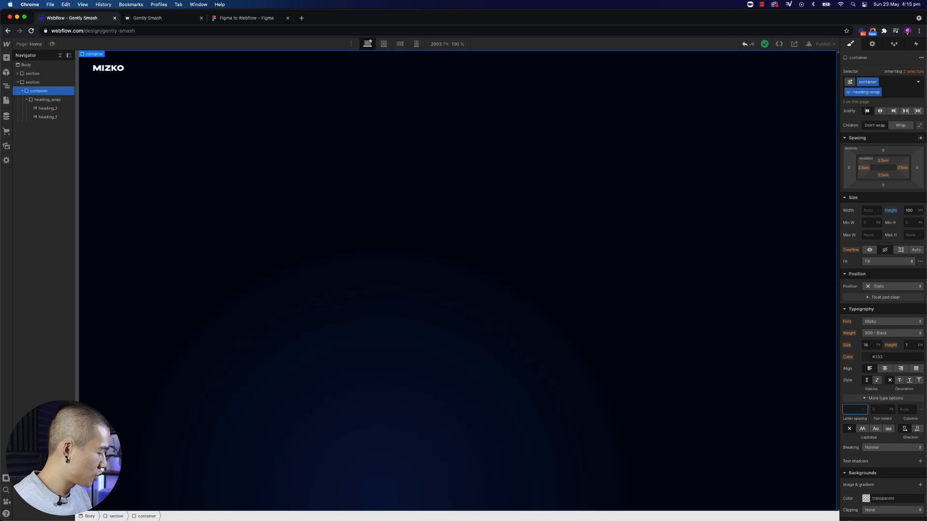
{"action": "key", "text": "Return"}
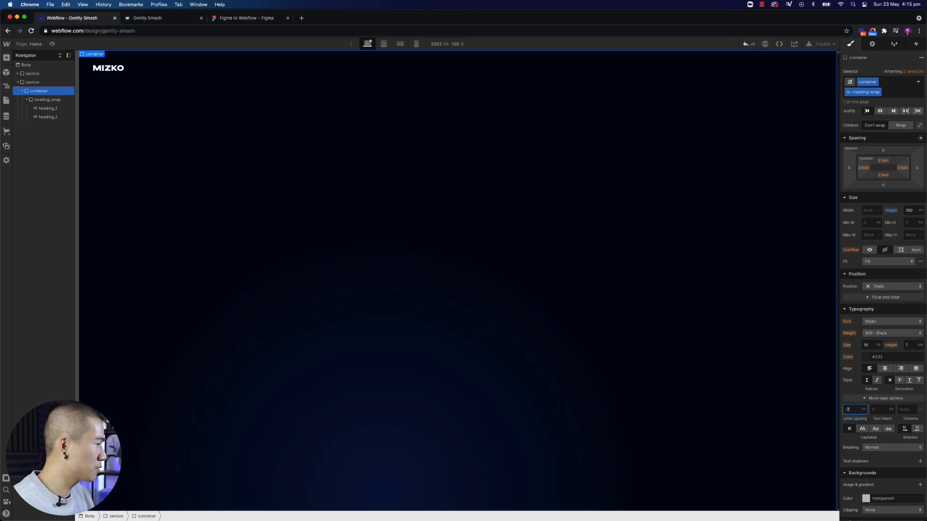
- Republish the site and reload the live page to check the heading's tightened letter spacing
{"action": "left_click", "coordinate": [821, 44]}
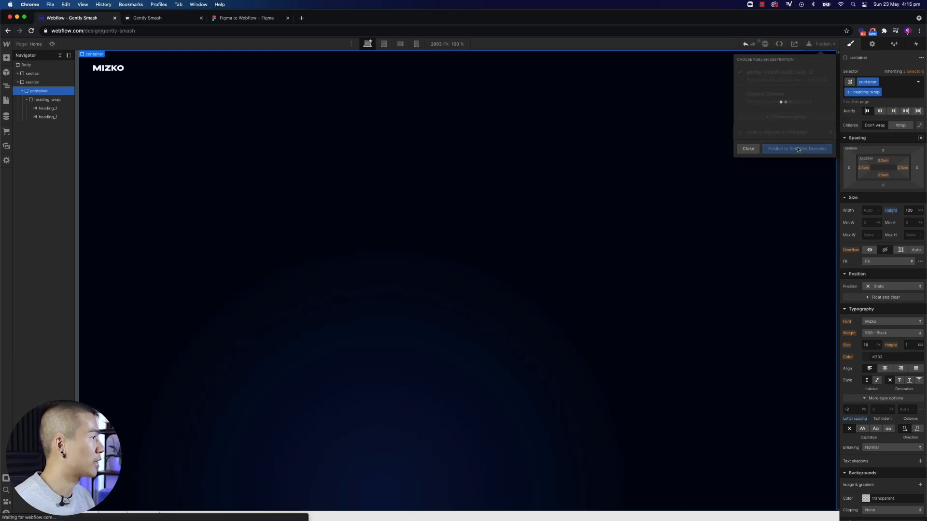
{"action": "left_click", "coordinate": [162, 17]}
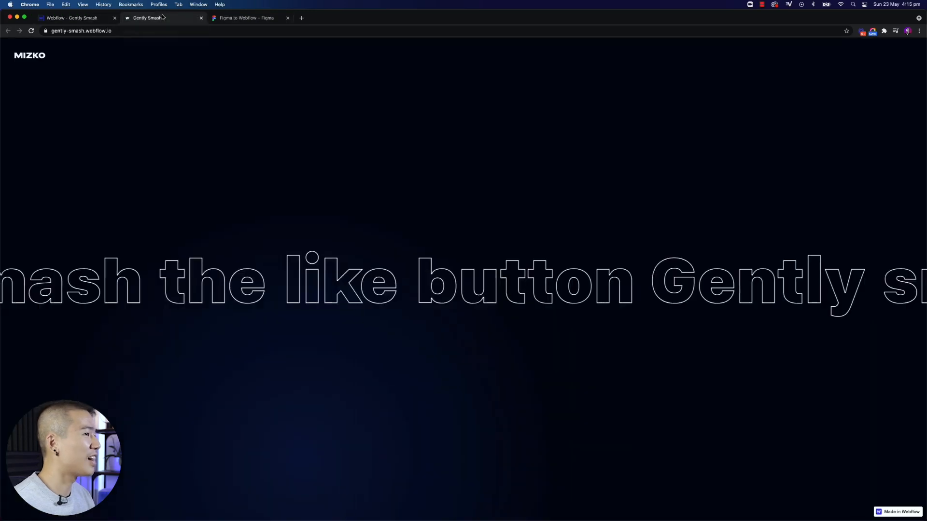
{"action": "key", "text": "super+r"}
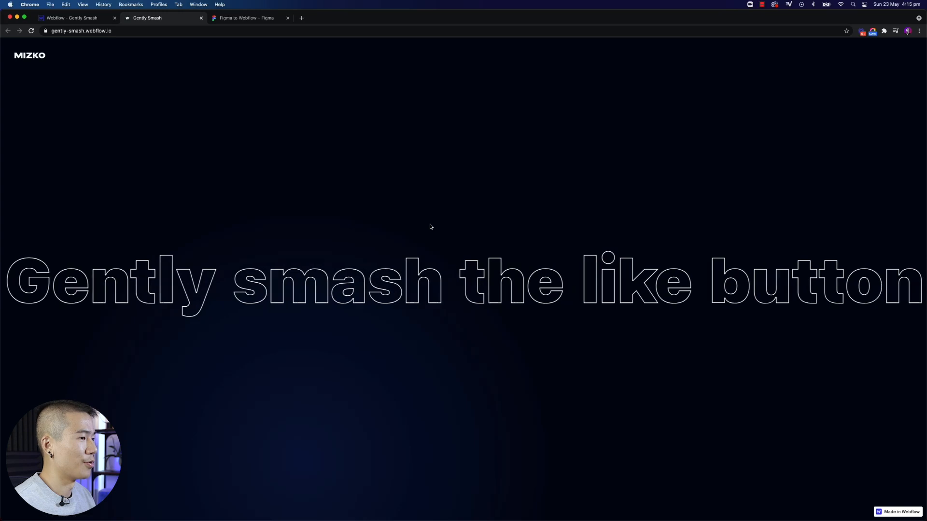